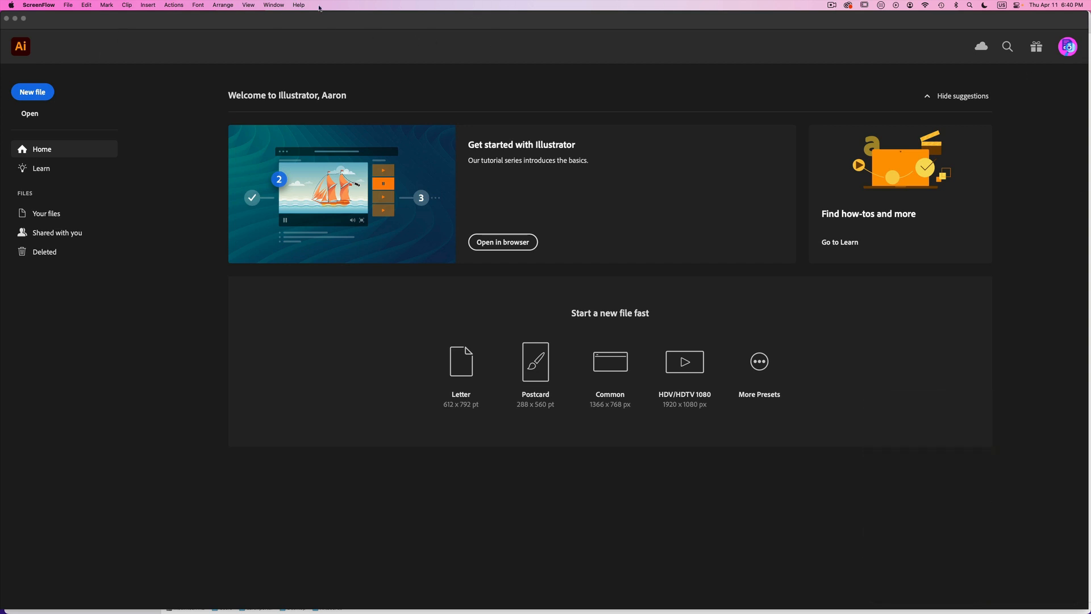
- Create a new document from the 1280 x 1024 px Web preset, named Artboards Practice
left_click(90, 20)
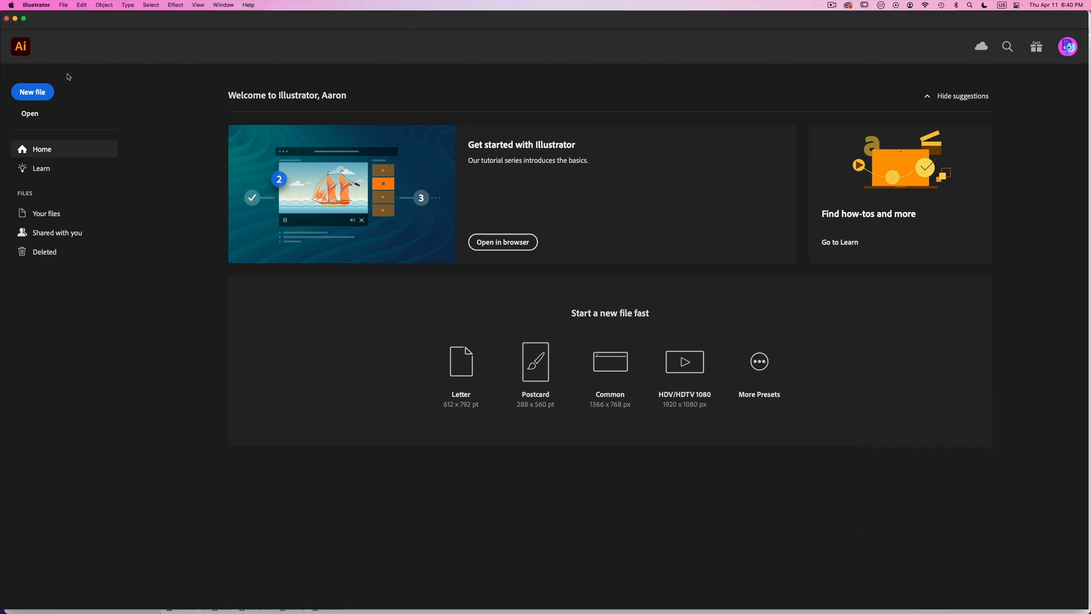
left_click(38, 92)
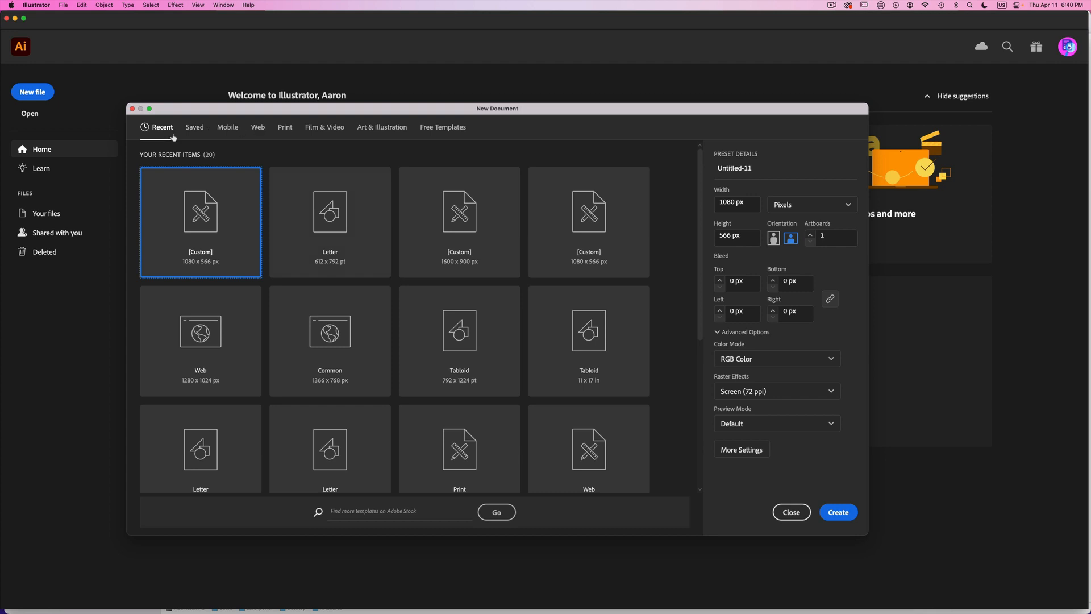
left_click(258, 129)
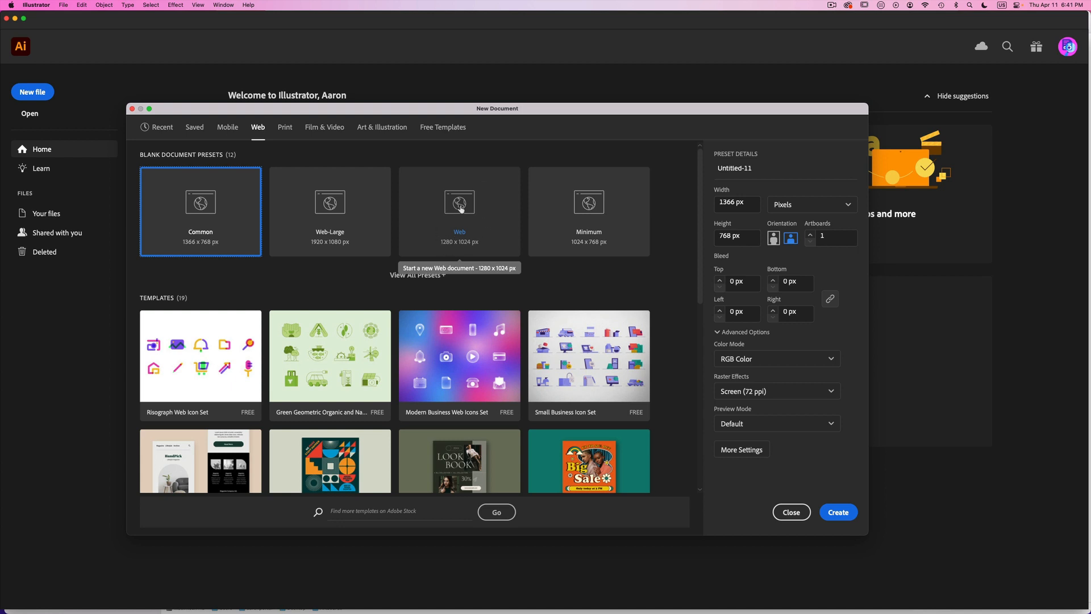
left_click(461, 210)
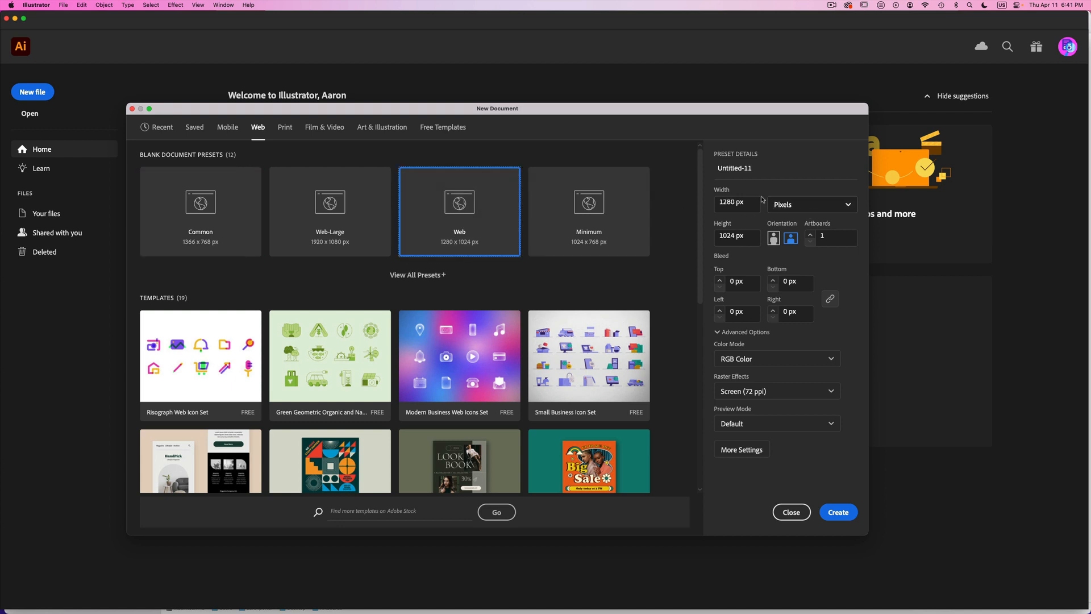
left_click(753, 172)
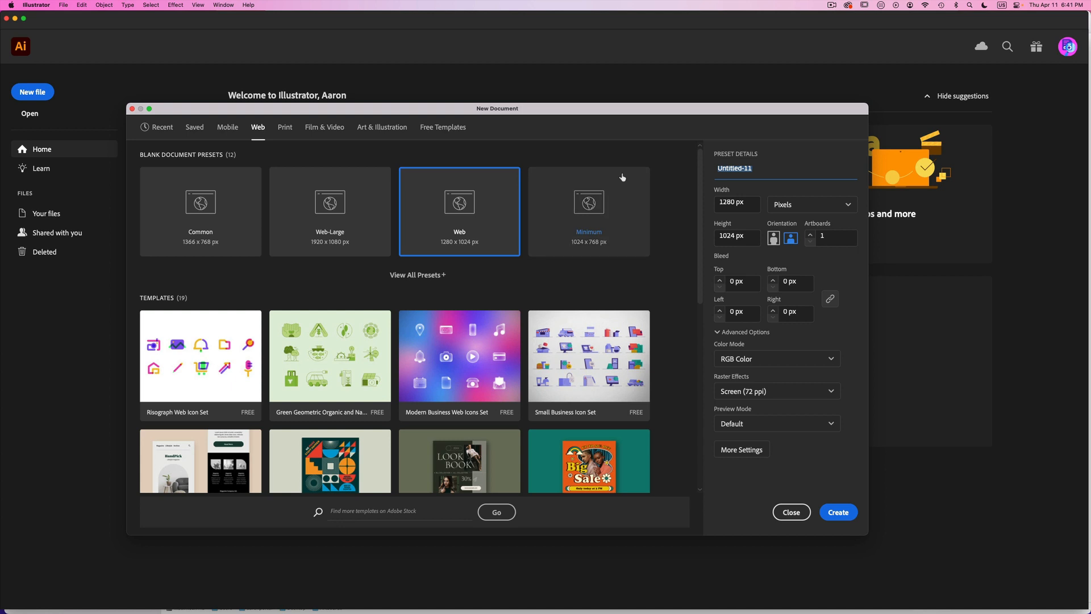
type("Artboards Practice")
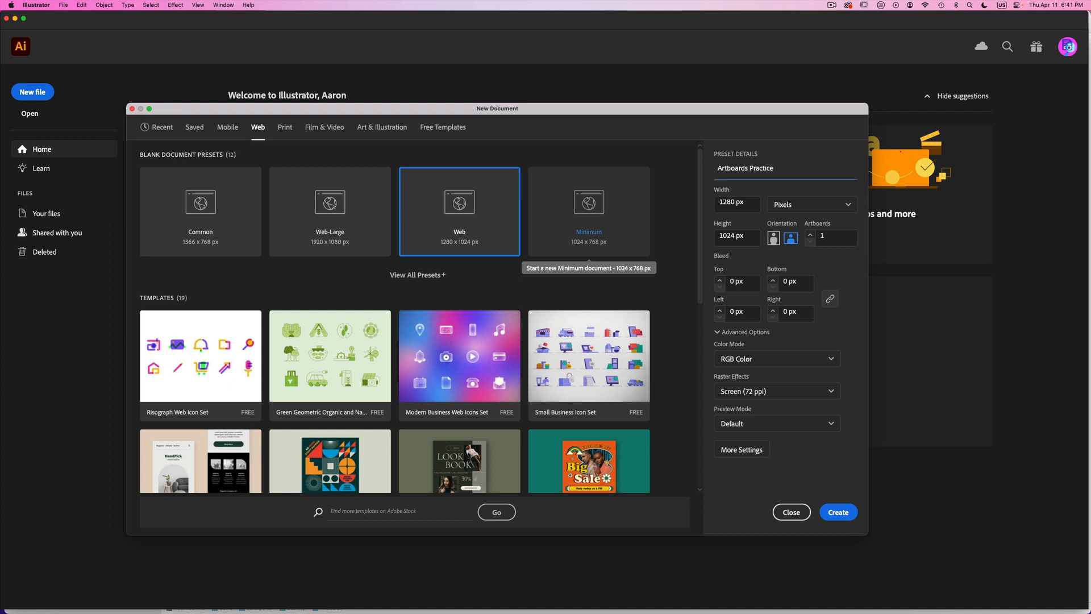
key("Return")
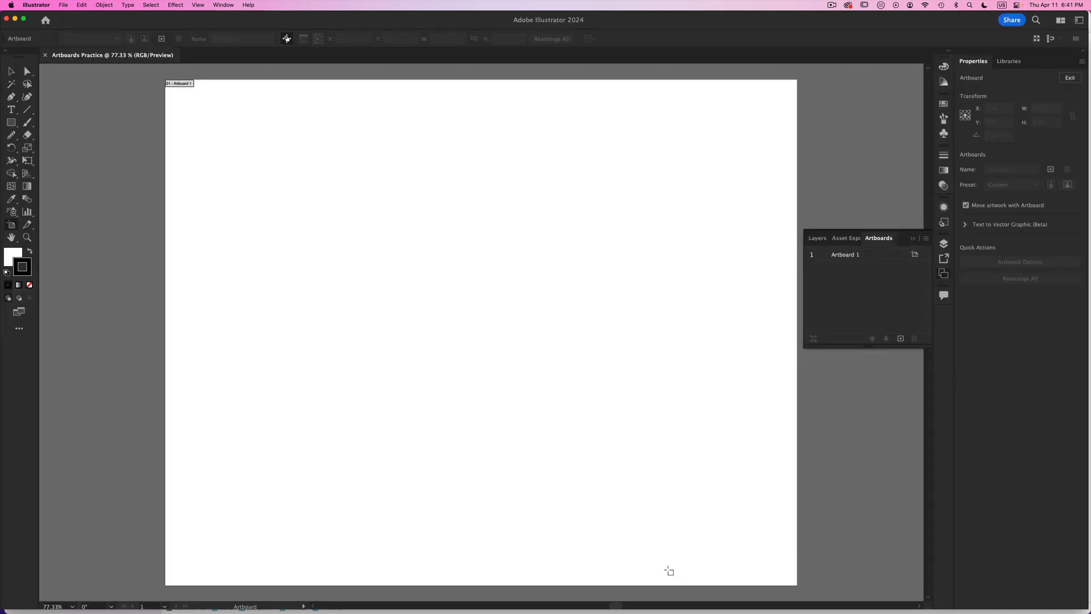
- Place the pexels JPG photo from the Artboards folder in Finder into the Illustrator document, over the artboard
key("super+minus")
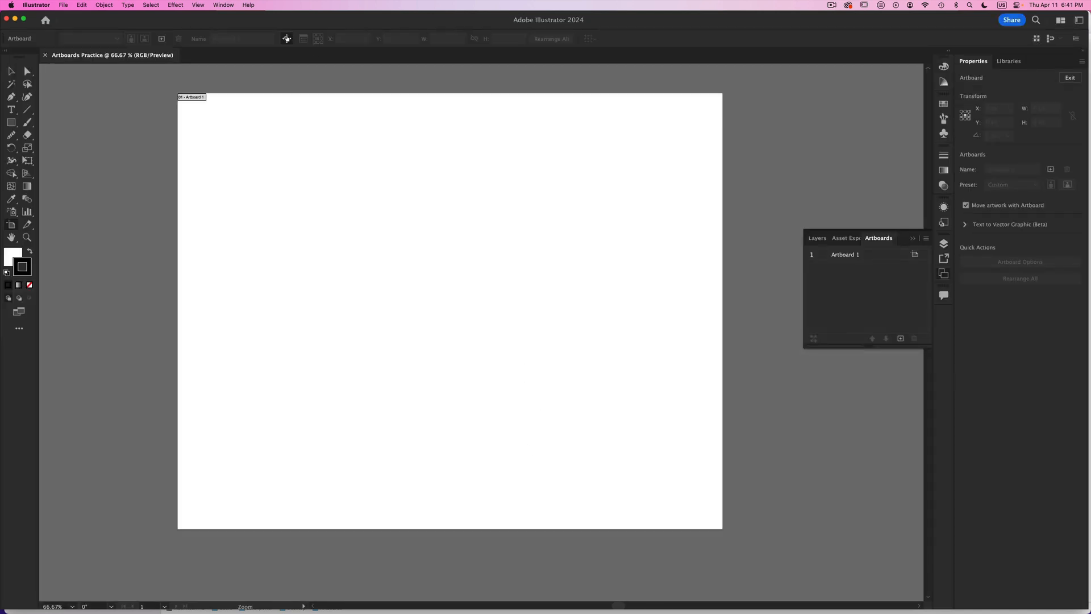
key("space")
key("super+minus")
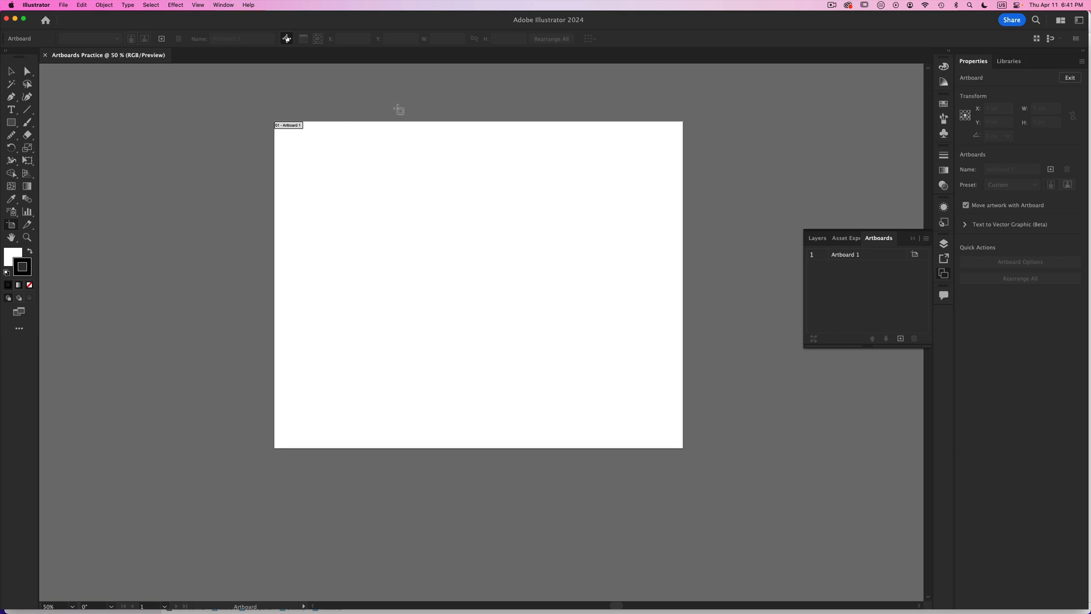
left_click_drag(211, 25, 335, 145)
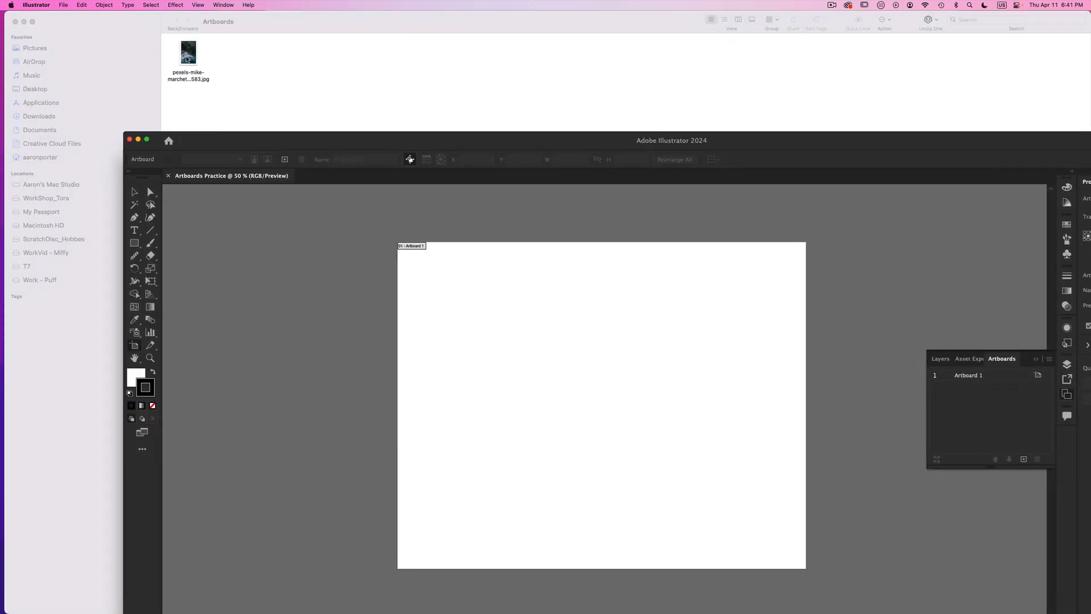
left_click_drag(187, 59, 719, 278)
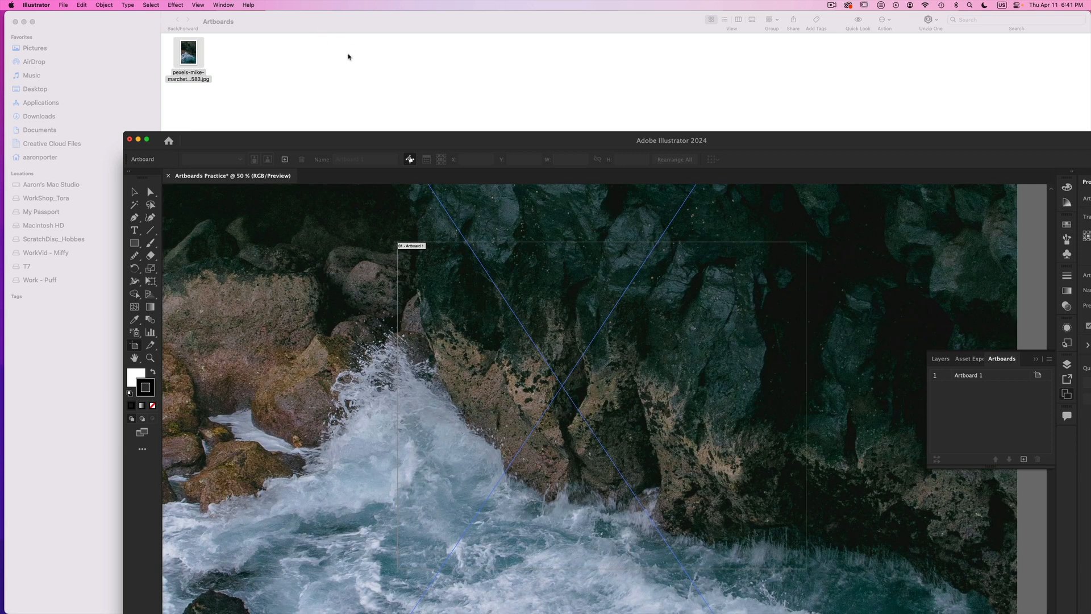
left_click_drag(335, 141, 212, 19)
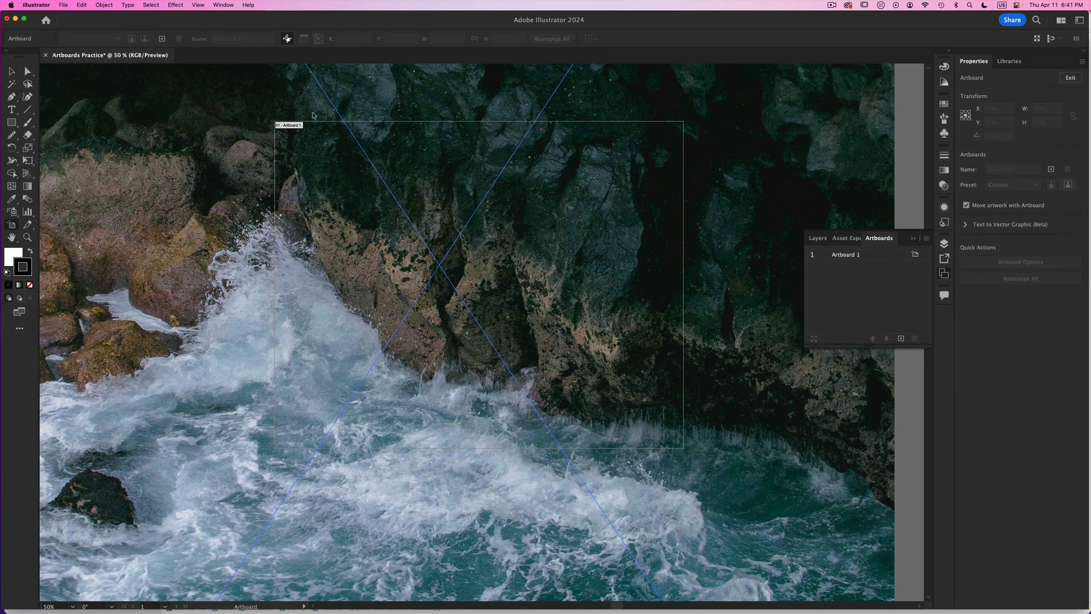
- Deselect the placed photo and shift it slightly over the artboard with the Selection tool
key("z")
left_click(463, 327, "alt")
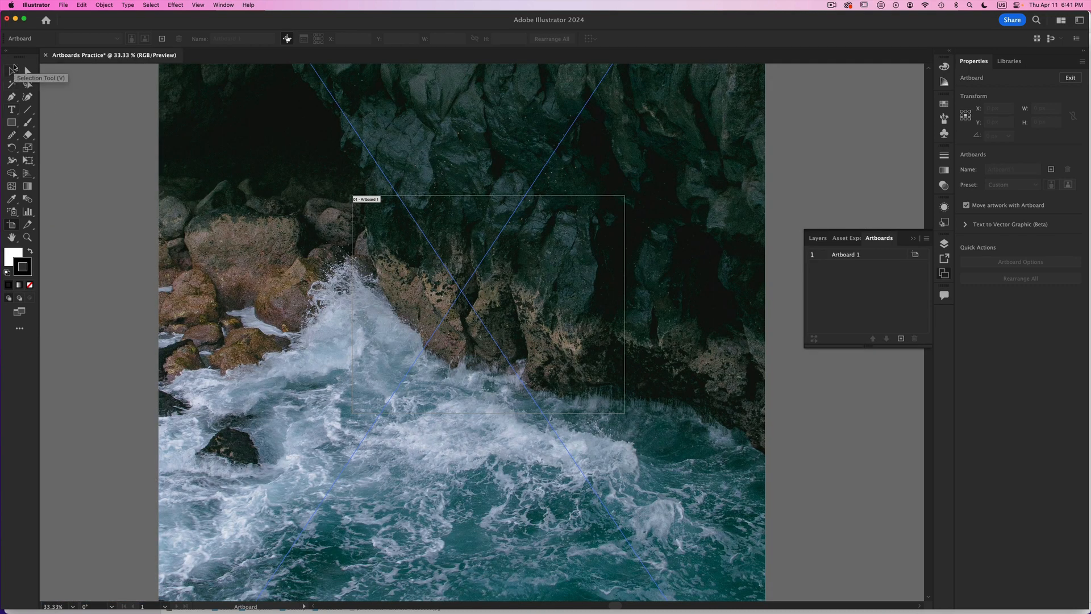
left_click(11, 73)
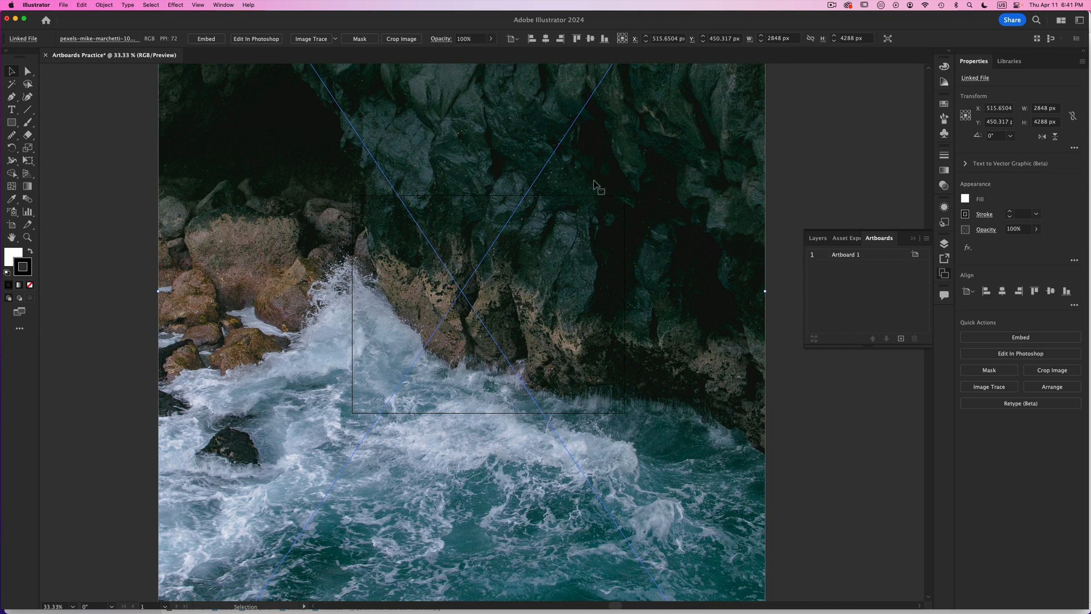
left_click(813, 154)
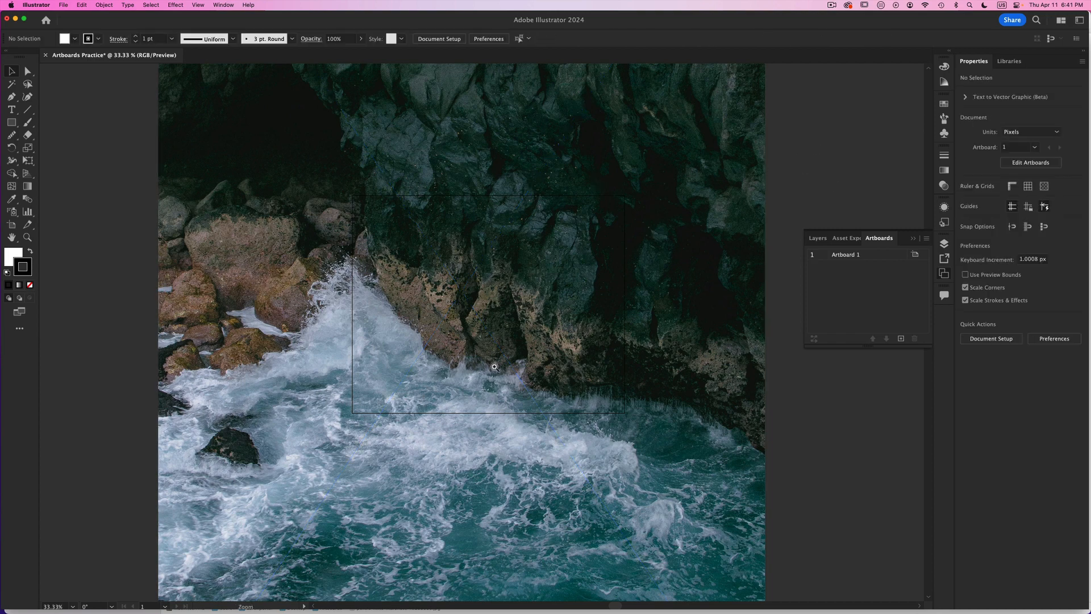
key("super+minus")
key("super+minus")
left_click_drag(535, 265, 534, 348)
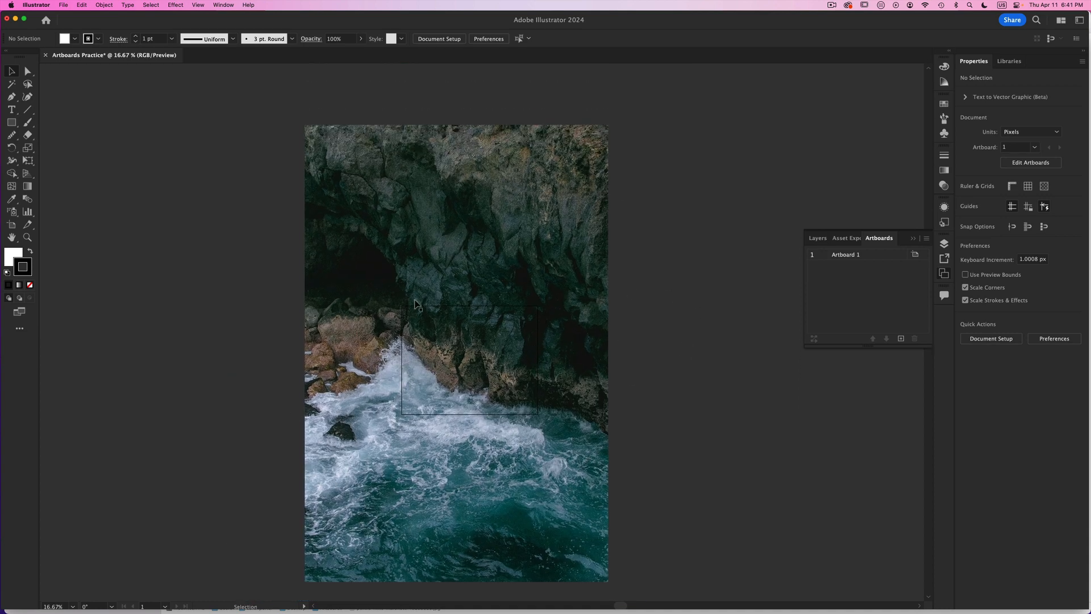
mouse_move(430, 419)
left_mouse_down()
mouse_move(428, 430)
mouse_move(439, 427)
mouse_move(441, 412)
left_mouse_up()
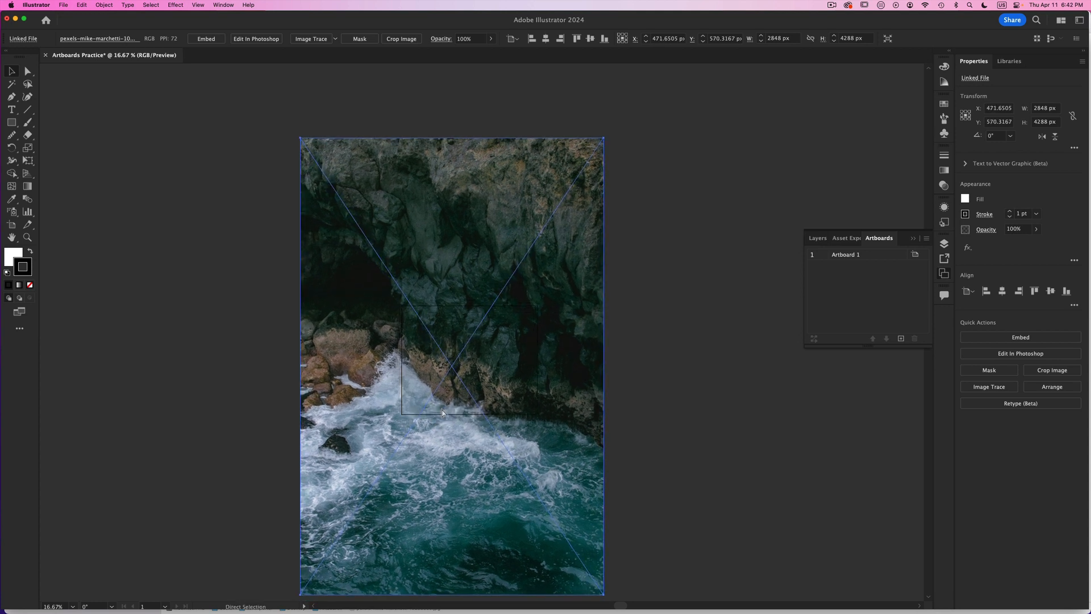
- Move the photo off the right side of the artboard and back so it overlaps the artboard
key("super+2")
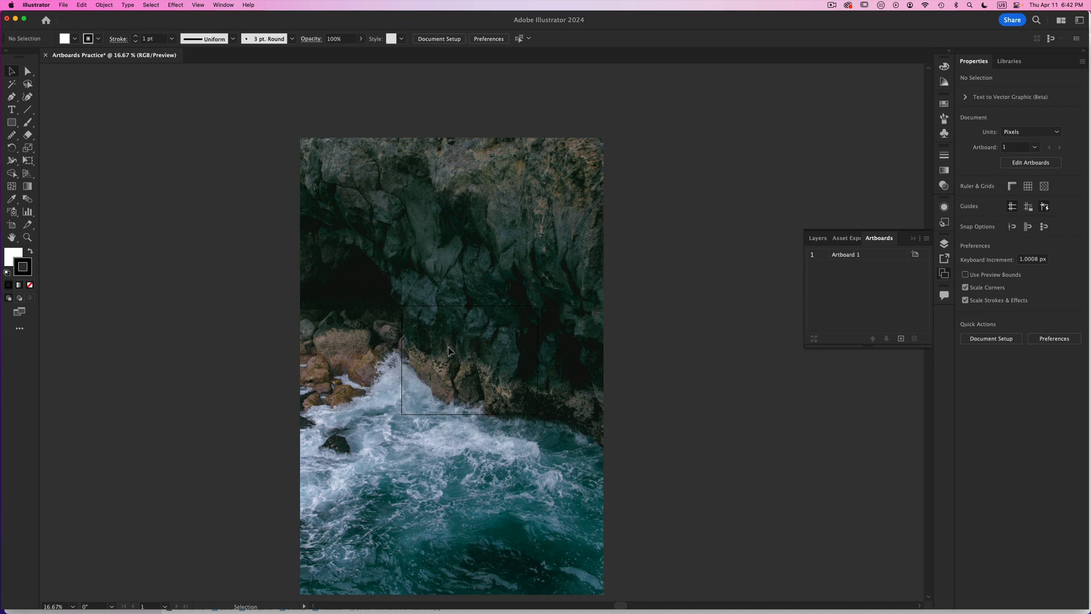
left_click(448, 351)
left_click_drag(408, 352, 660, 352)
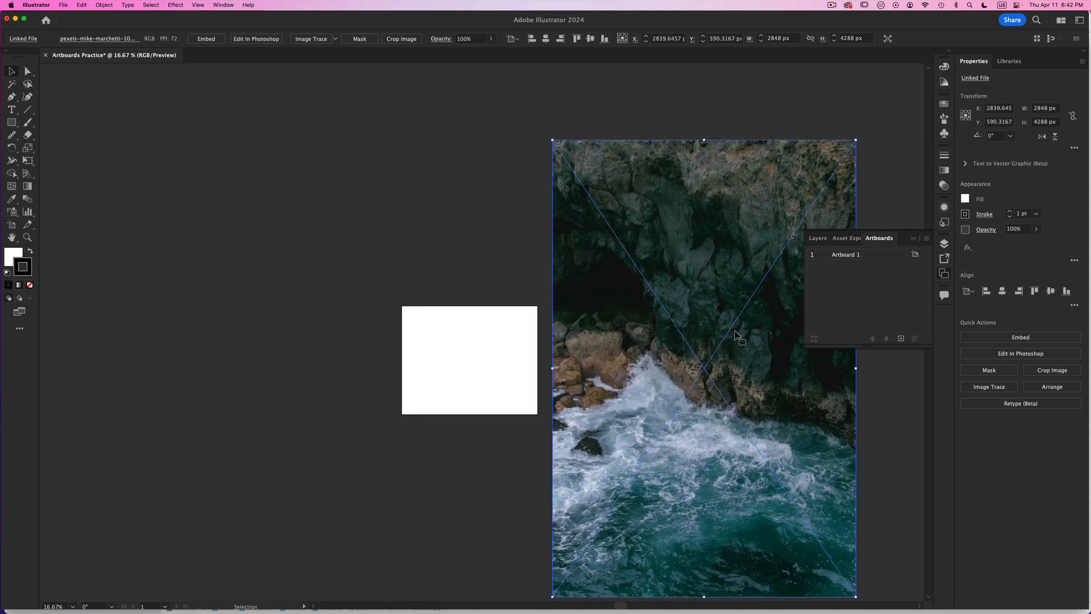
left_click_drag(736, 335, 588, 309)
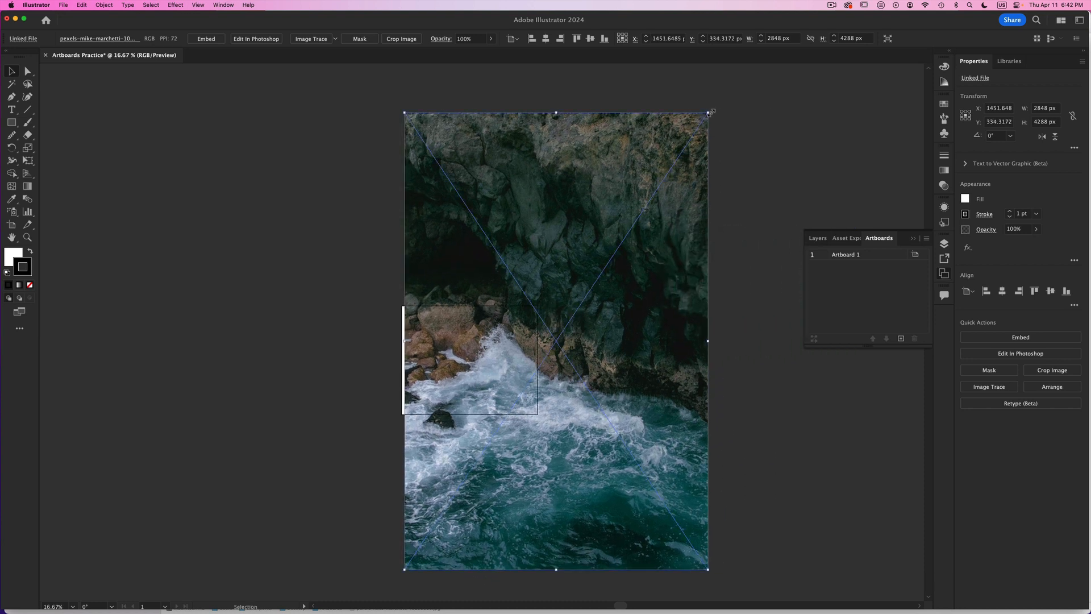
- Scale the photo down to about 407 x 613 px inside the artboard, and delete it
left_click_drag(710, 112, 464, 476)
left_click(448, 413)
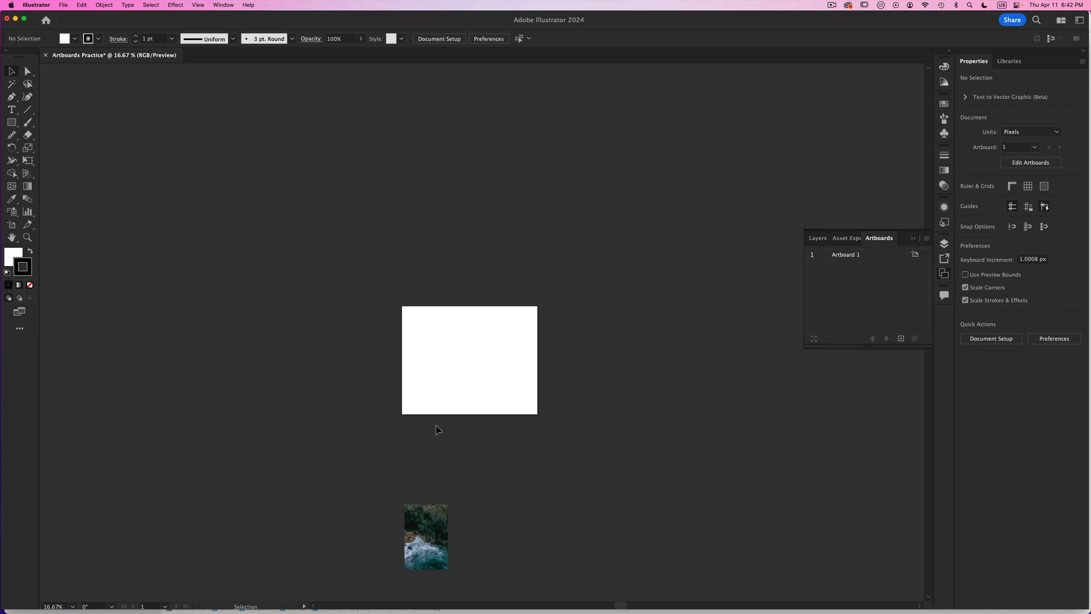
left_click_drag(417, 540, 462, 358)
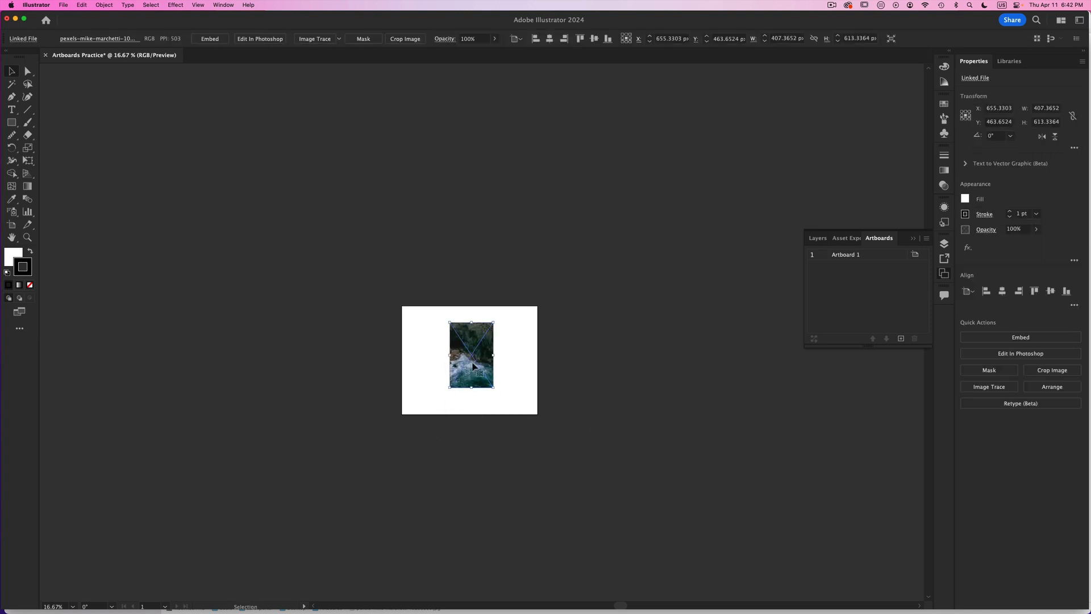
key("Delete")
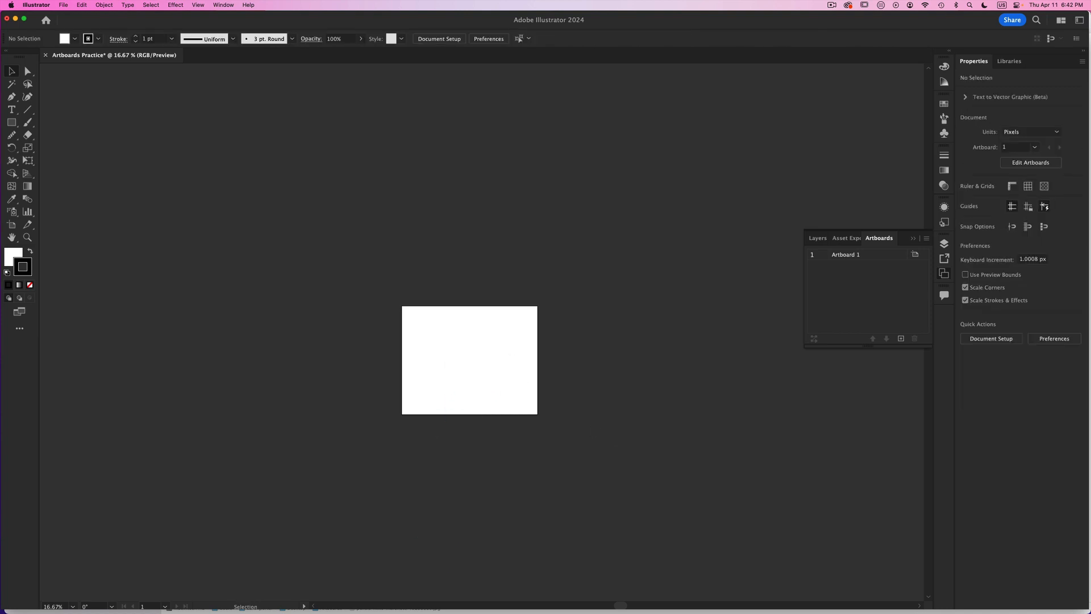
- Enter artboard editing with the Artboard tool and exit it again
key("z")
left_click(467, 356)
left_click_drag(401, 424, 248, 398)
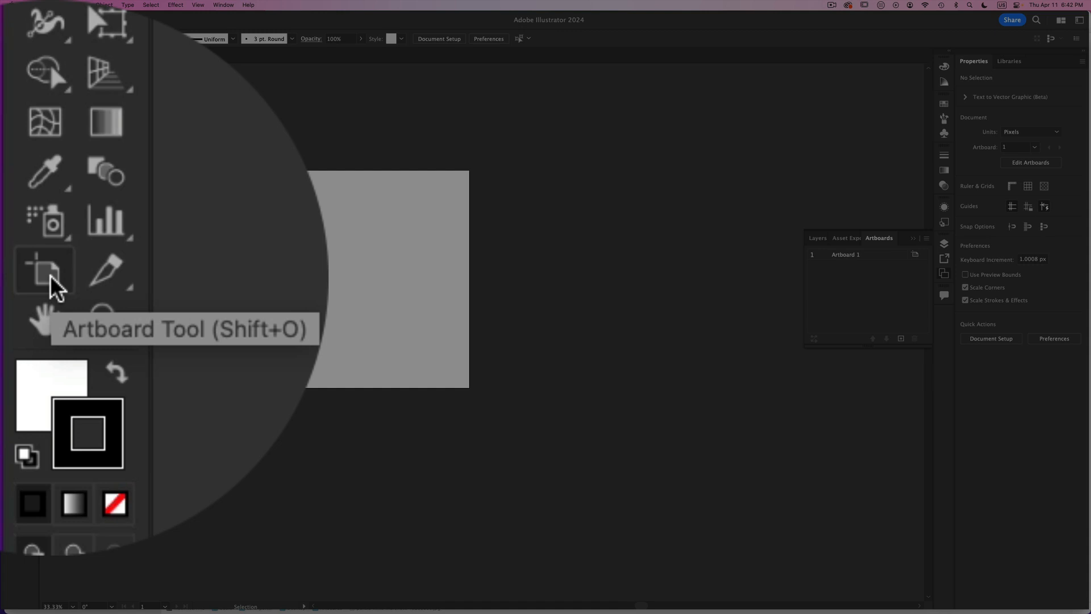
left_click(12, 225)
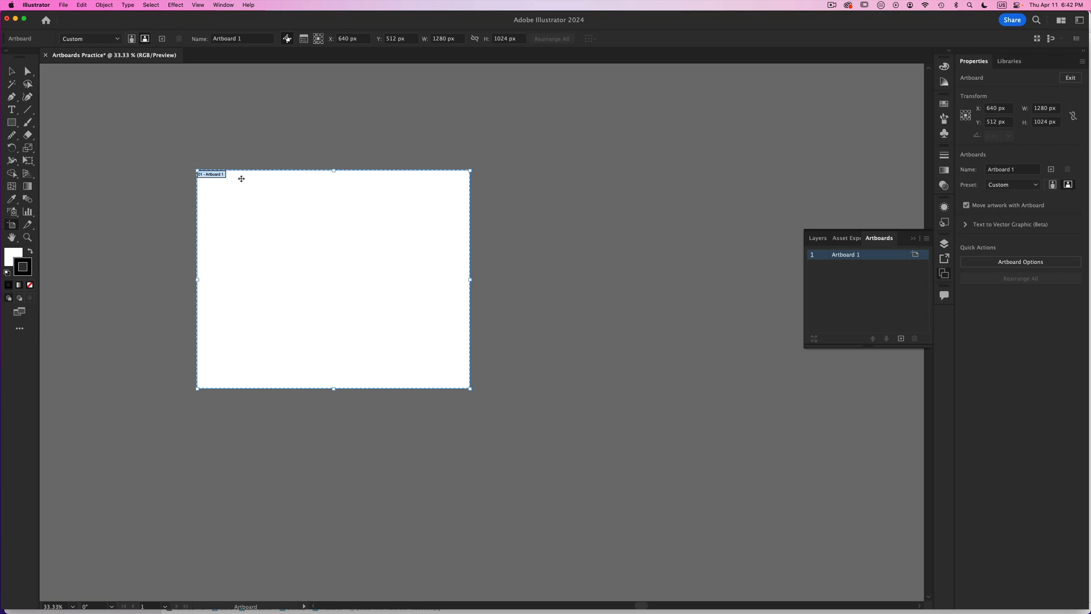
key("Escape")
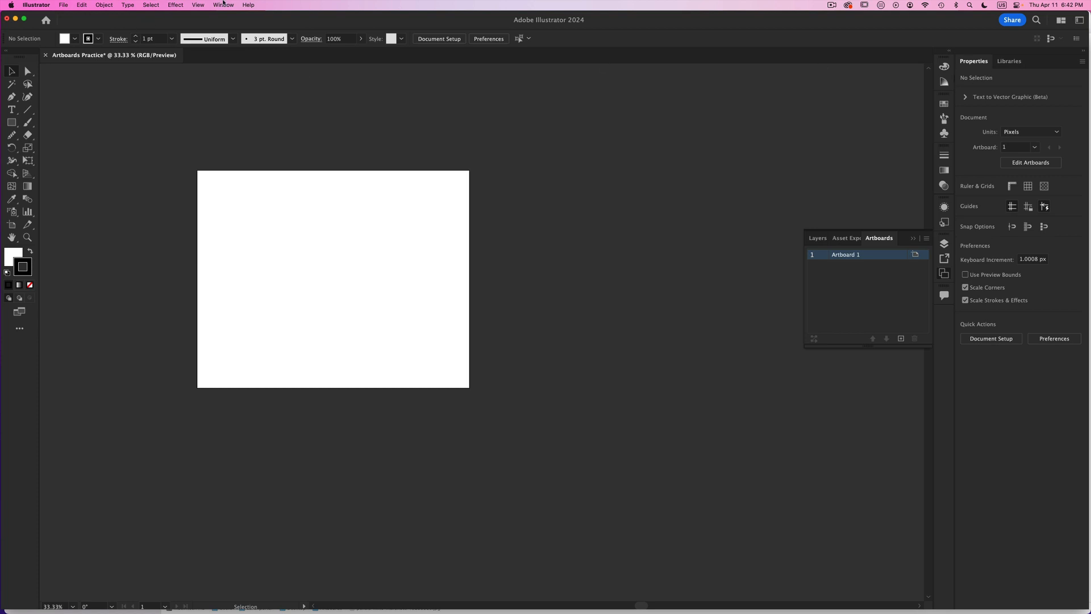
- Switch the workspace to Essentials and back to Essentials Classic
left_click(223, 5)
mouse_move(232, 52)
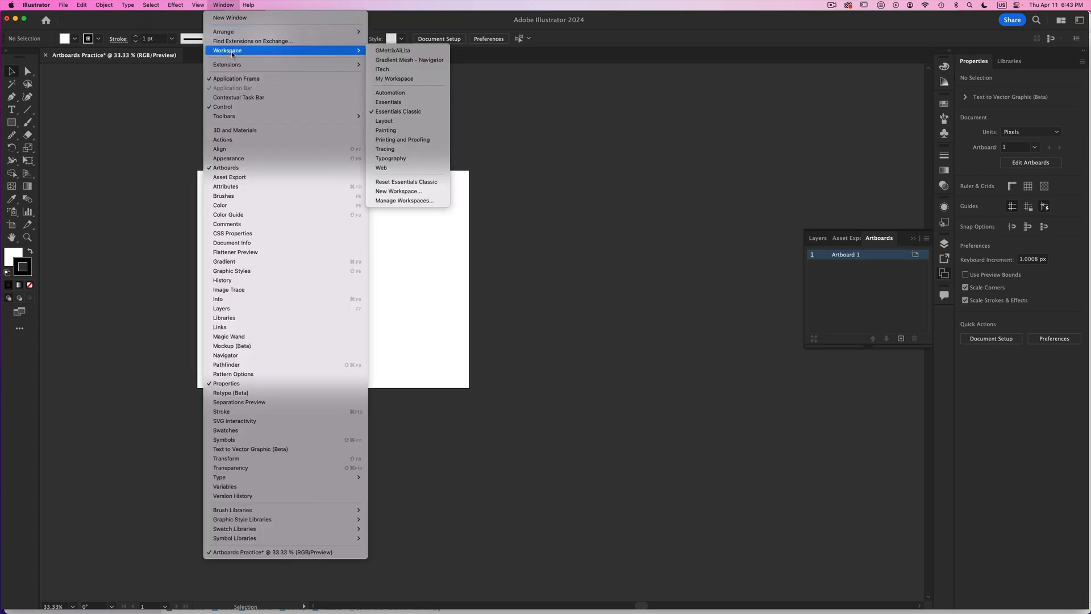
left_click(392, 103)
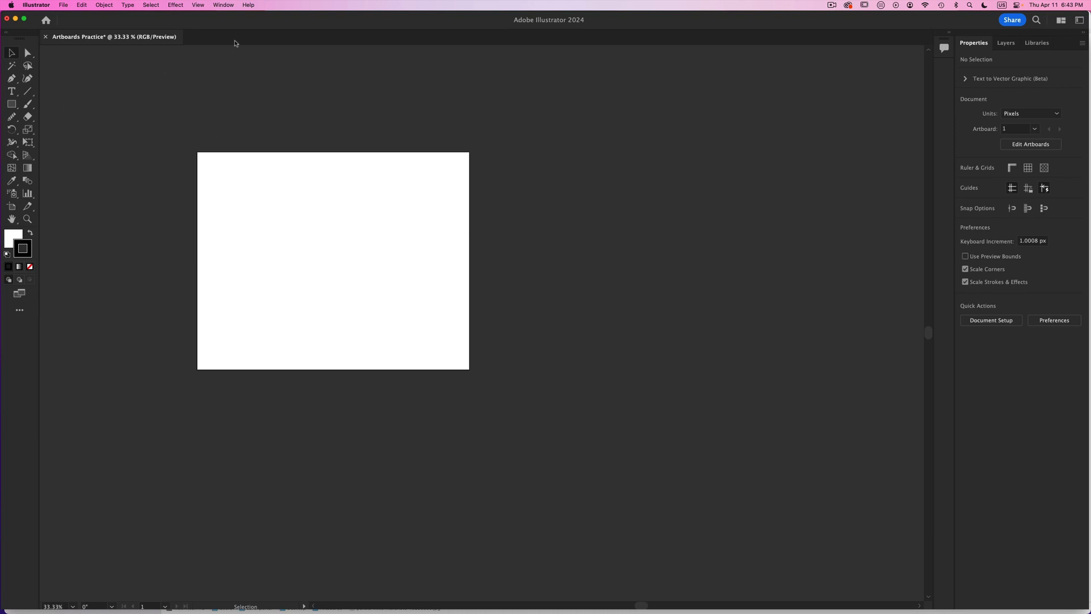
left_click(223, 5)
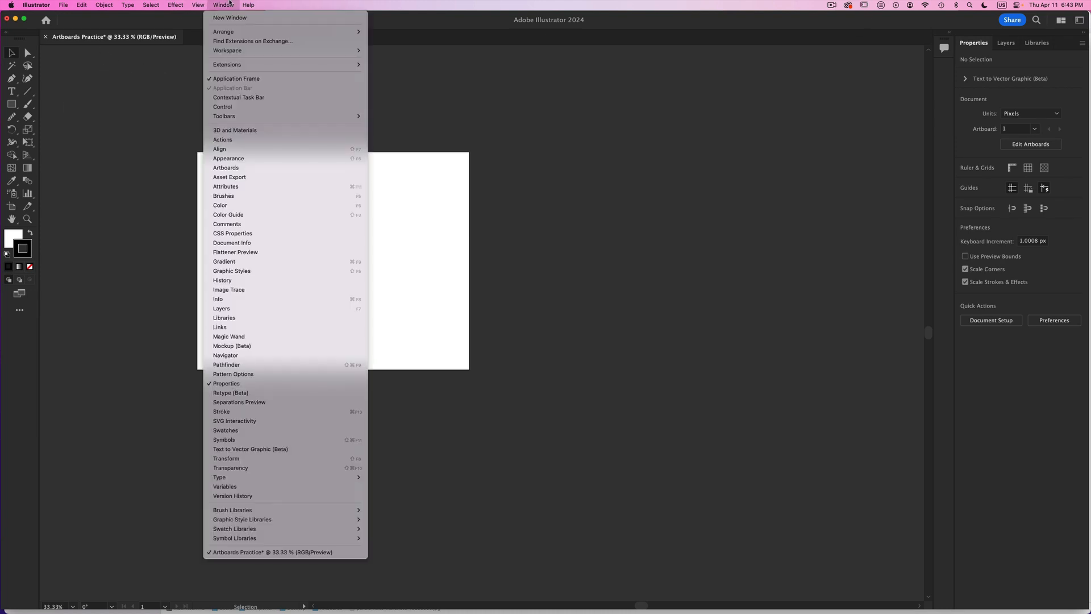
mouse_move(225, 51)
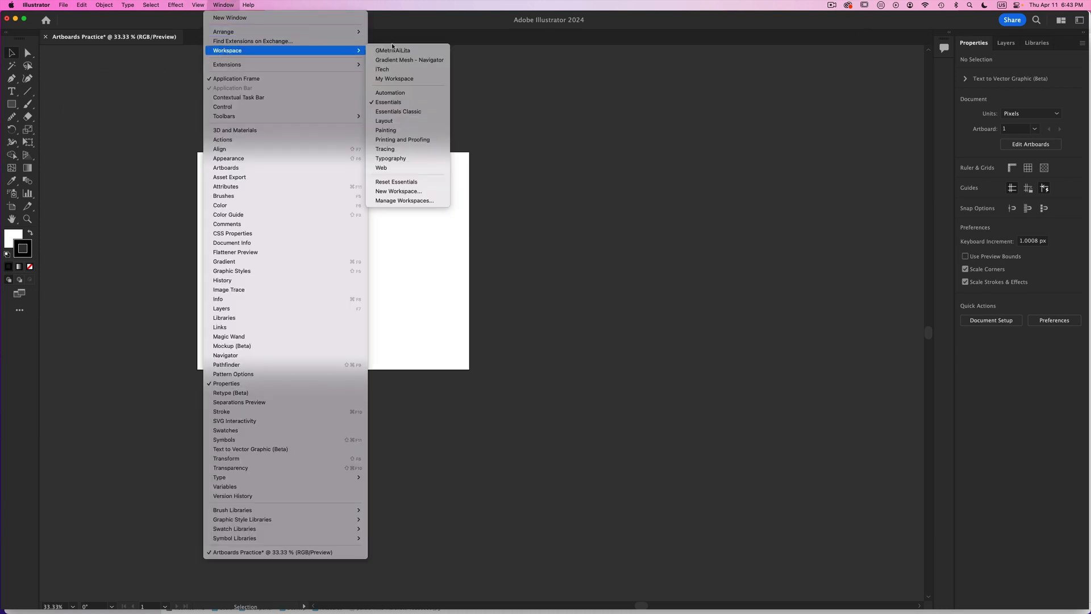
left_click(407, 111)
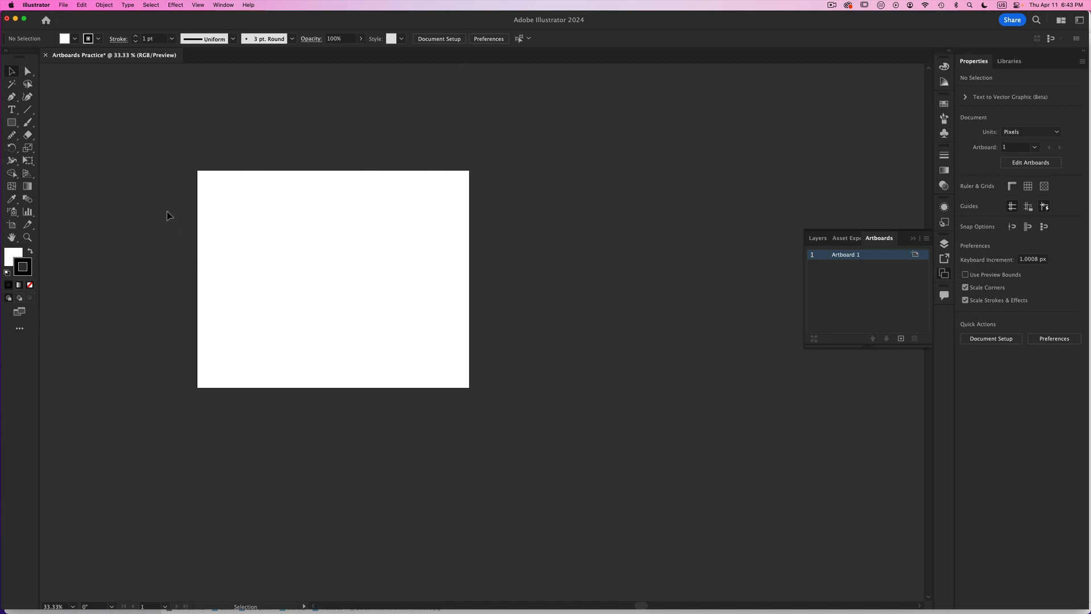
- Add two more 1280 x 1024 px artboards in a row to the right of the first one with the Artboard tool
left_click(11, 225)
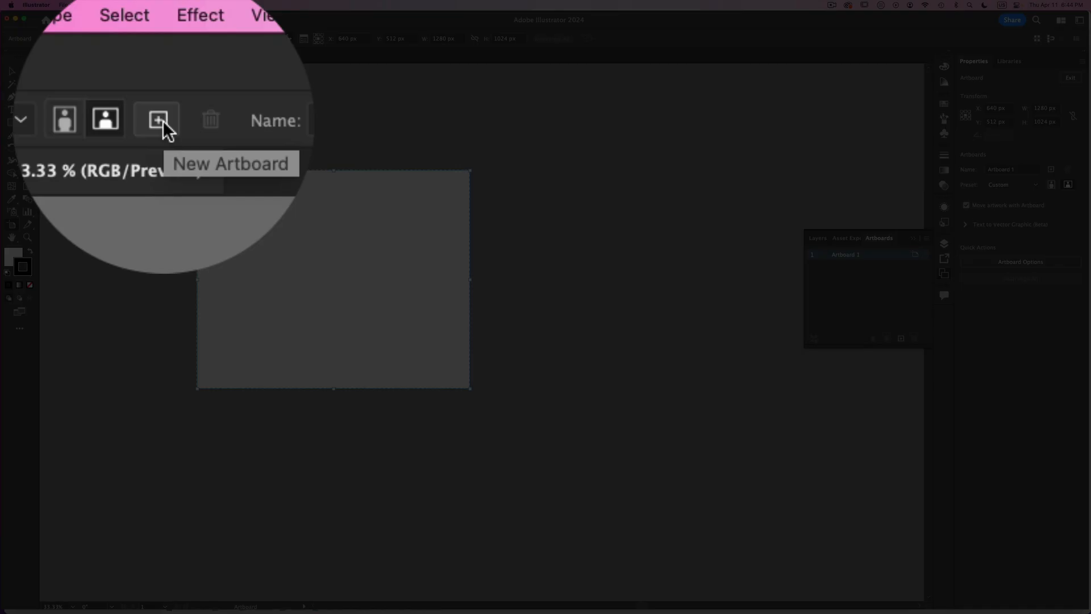
left_click(162, 38)
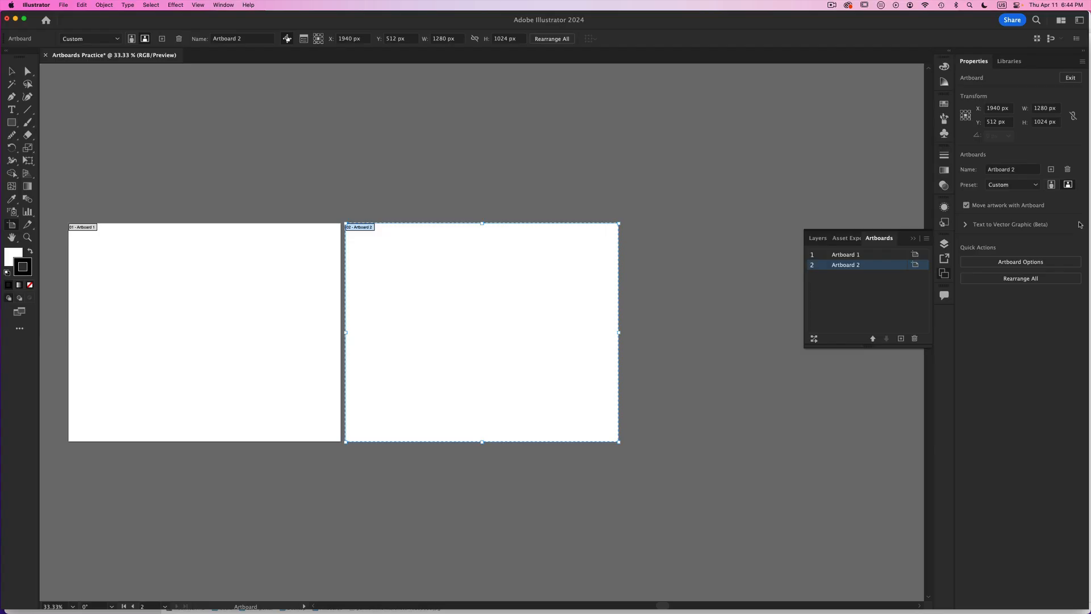
left_click(1052, 169)
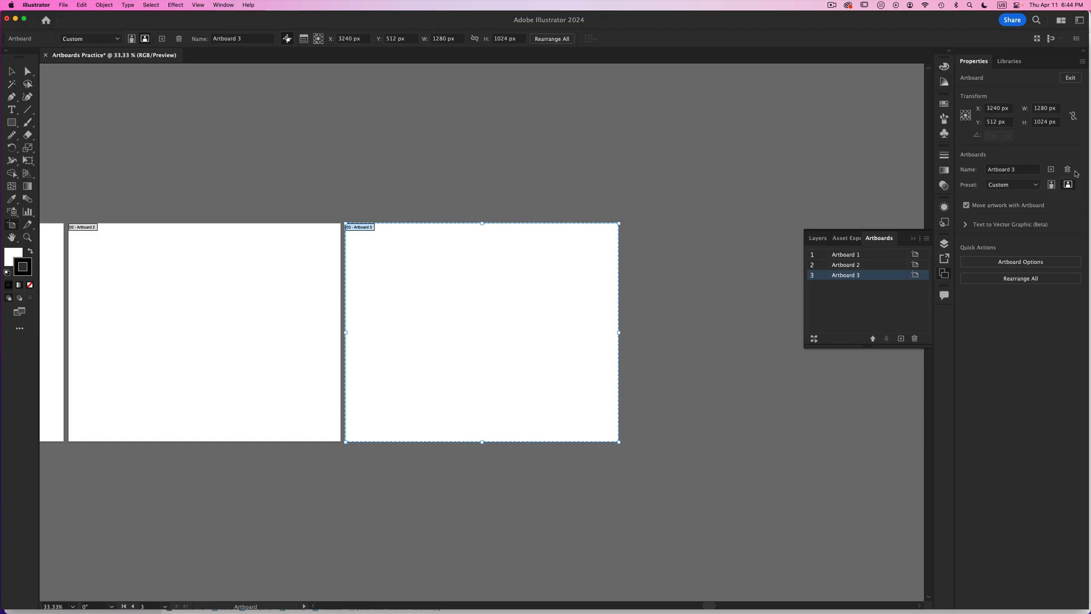
left_click_drag(324, 305, 588, 263)
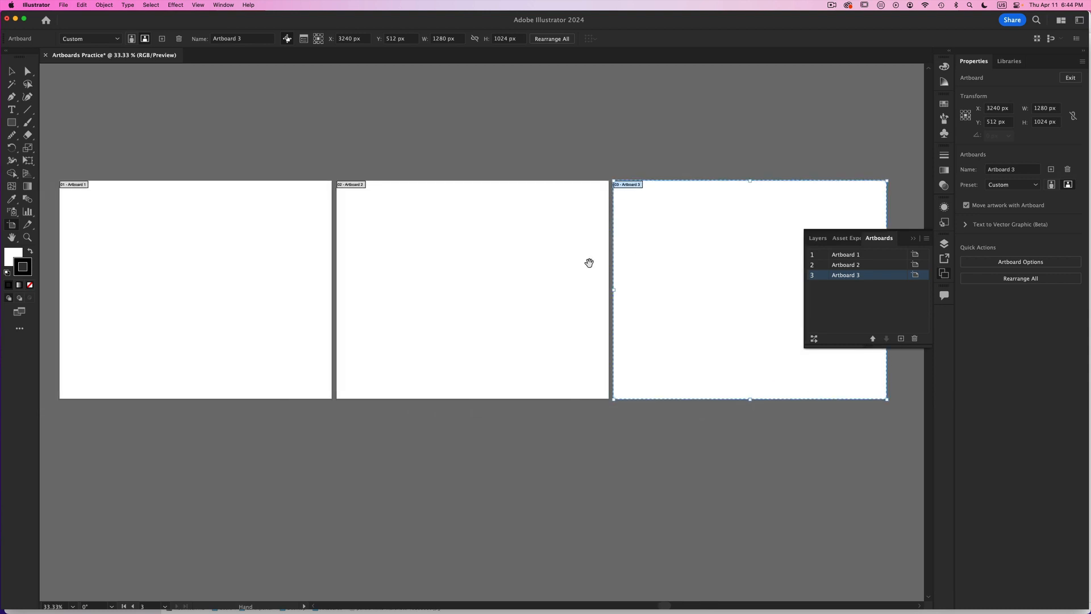
- Set the height of the middle artboard to 500 px with the Artboard tool
left_click(586, 270, "alt+super")
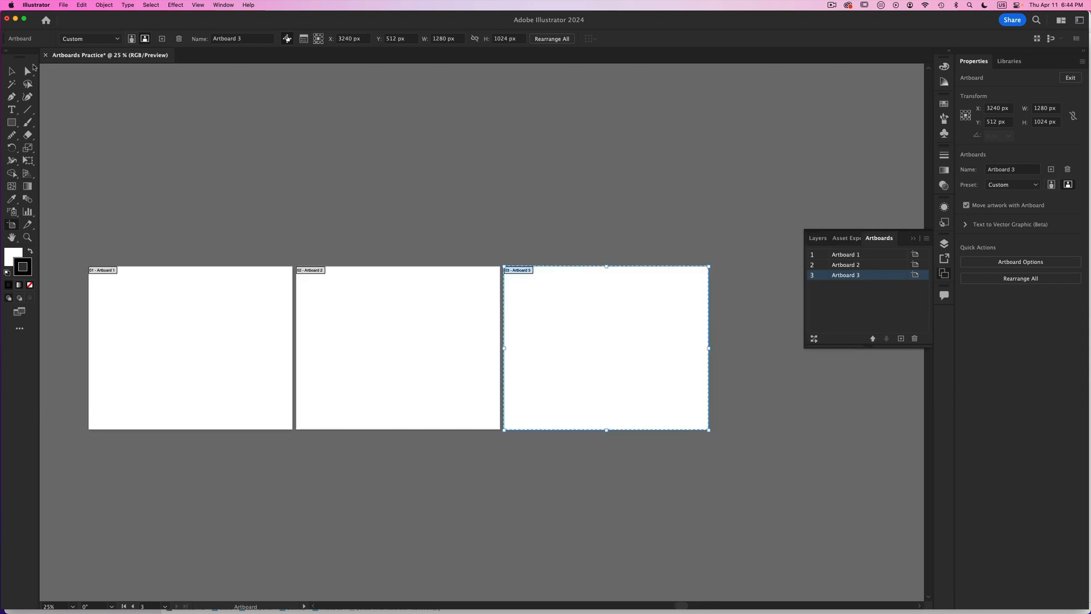
left_click(11, 71)
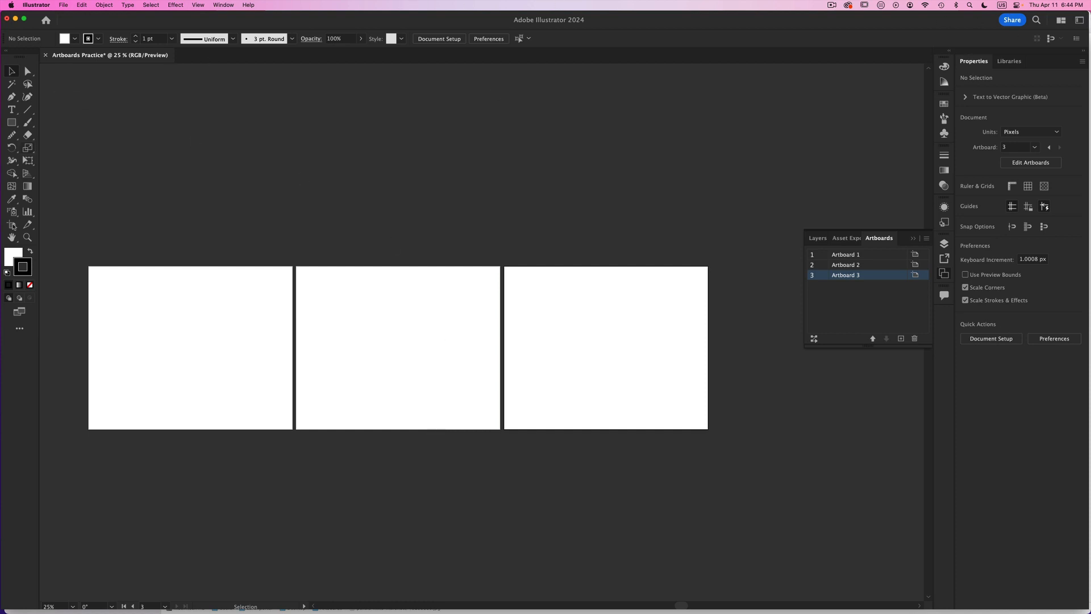
left_click(12, 225)
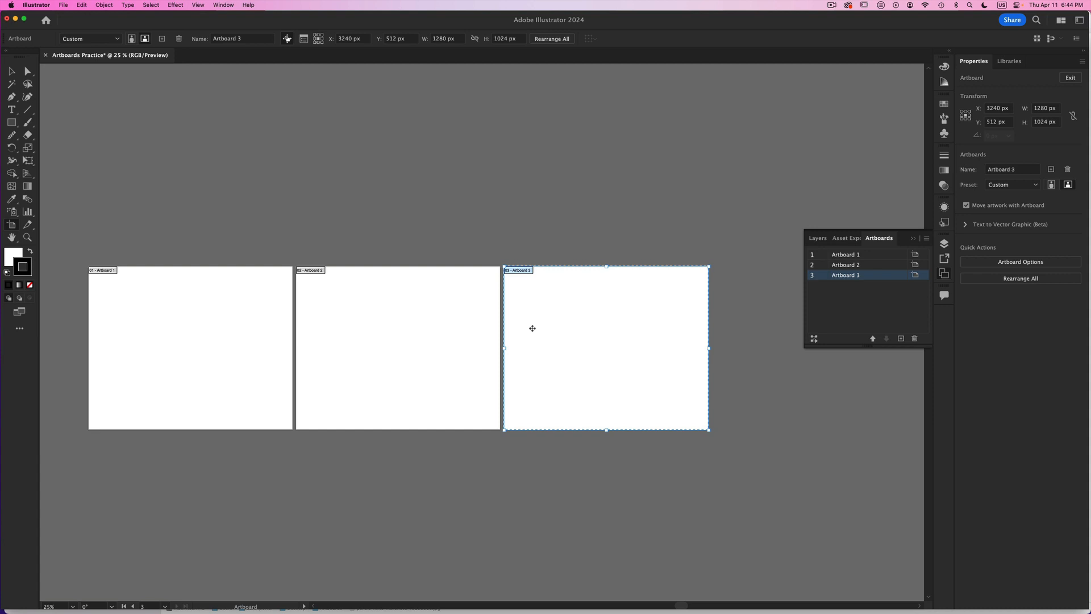
left_click(390, 319)
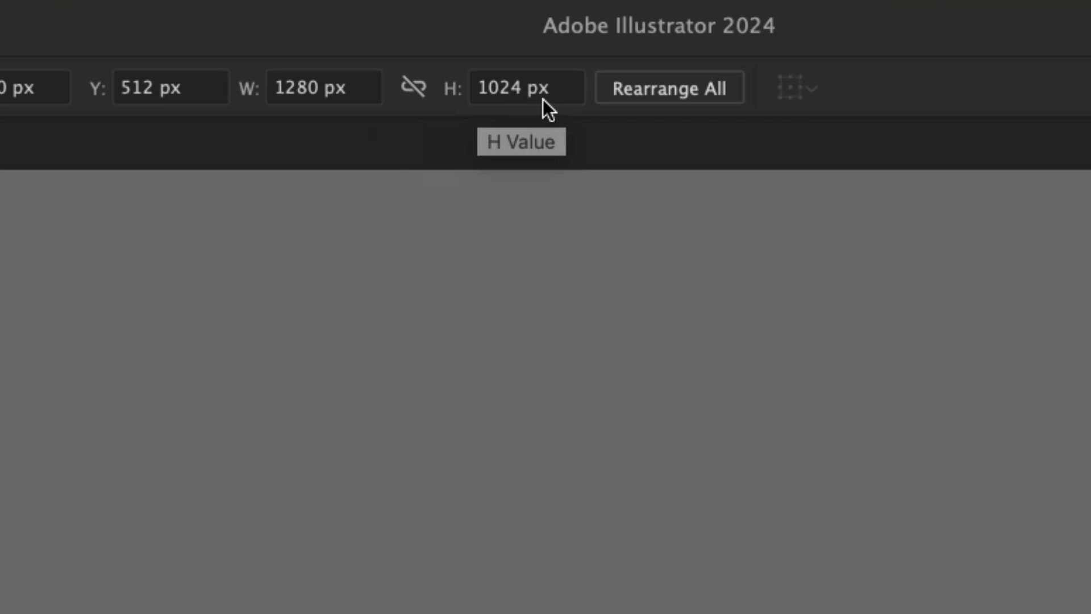
double_click(523, 90)
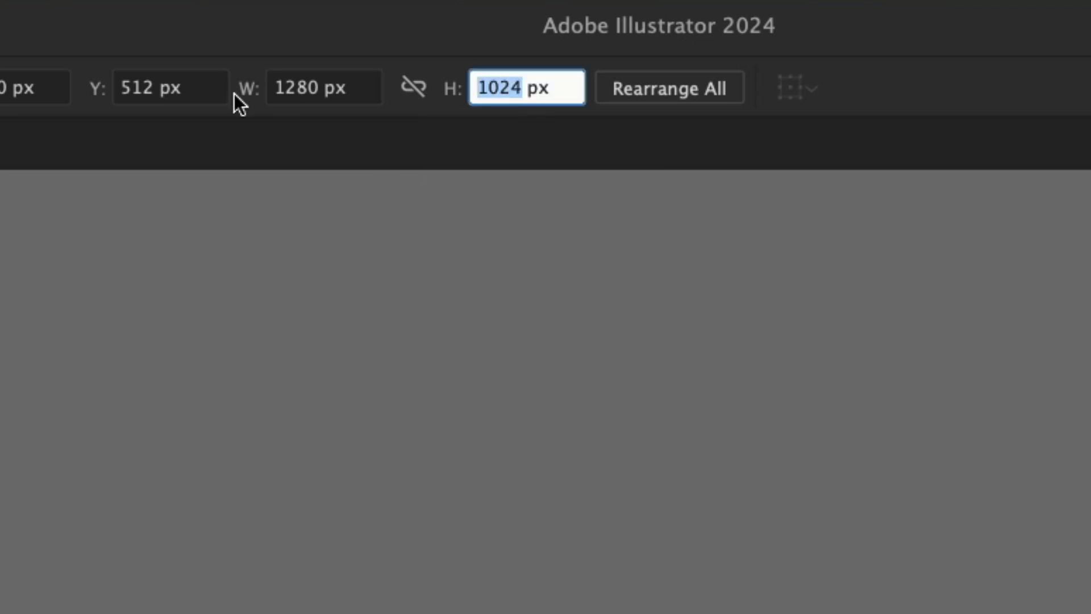
type("500")
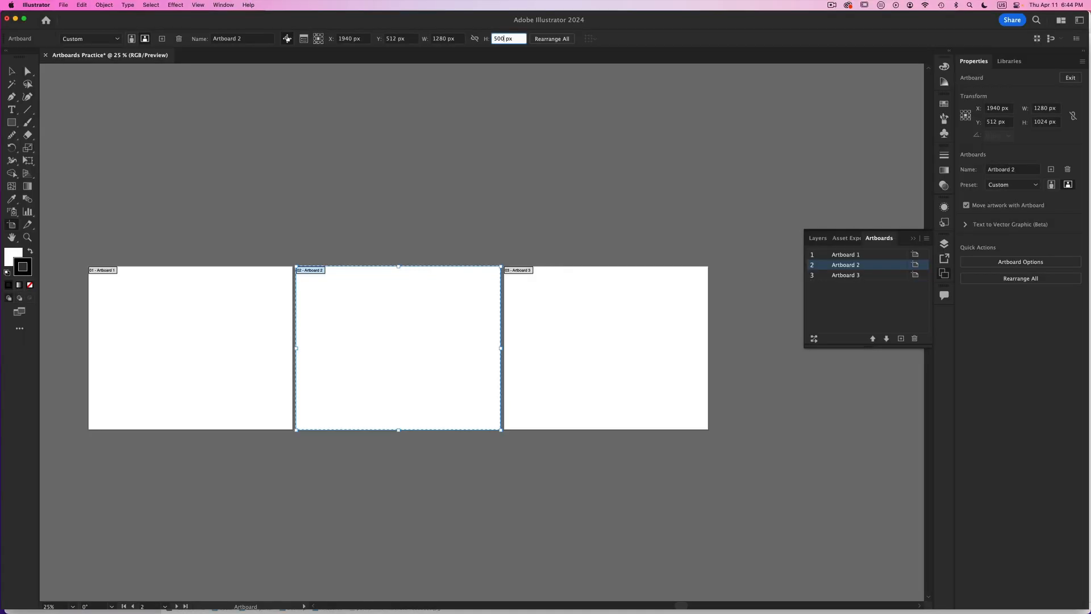
key("Return")
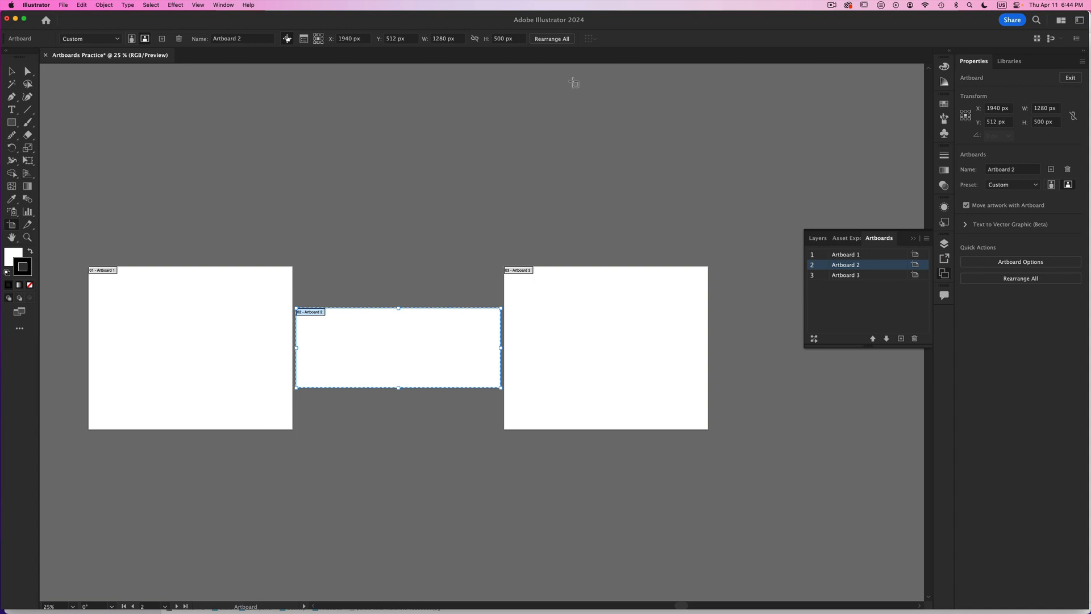
- Resize the third artboard to 500 px high and 500 px wide
left_click(613, 335)
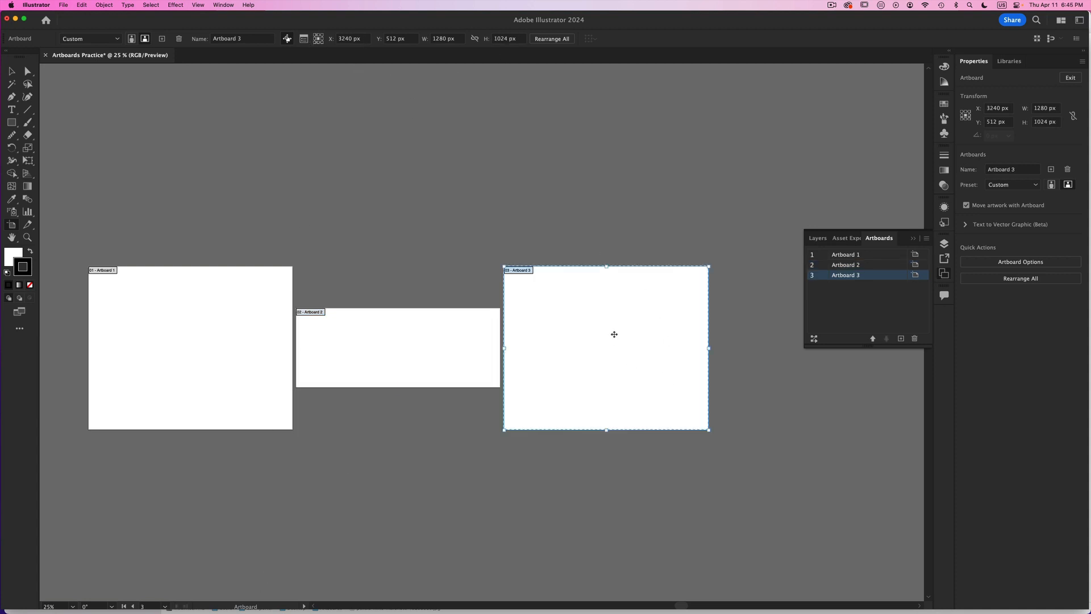
double_click(506, 38)
type("500")
left_click(446, 38)
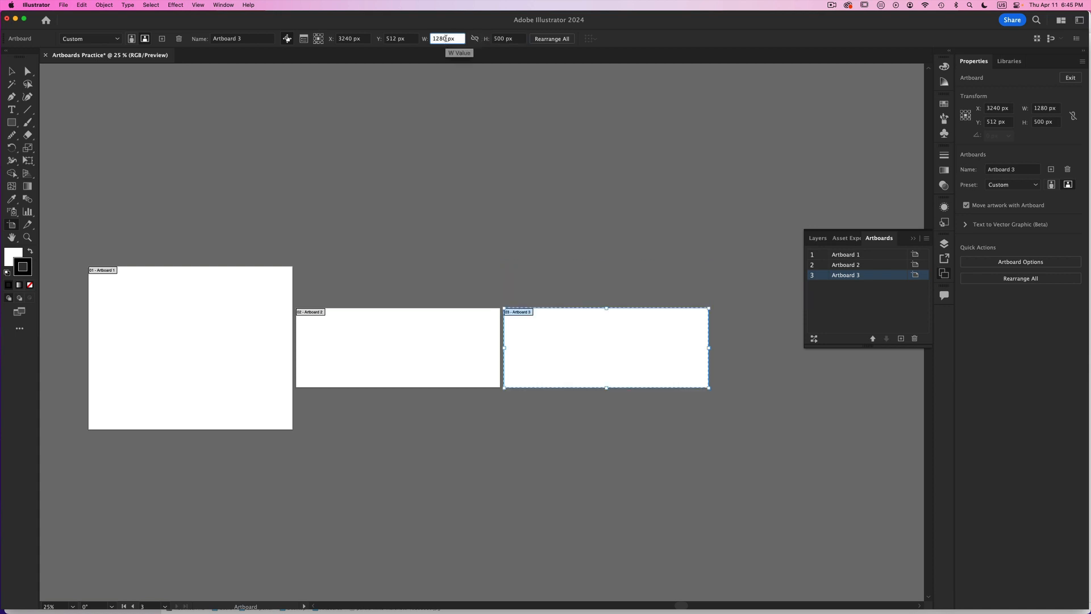
double_click(446, 38)
type("50")
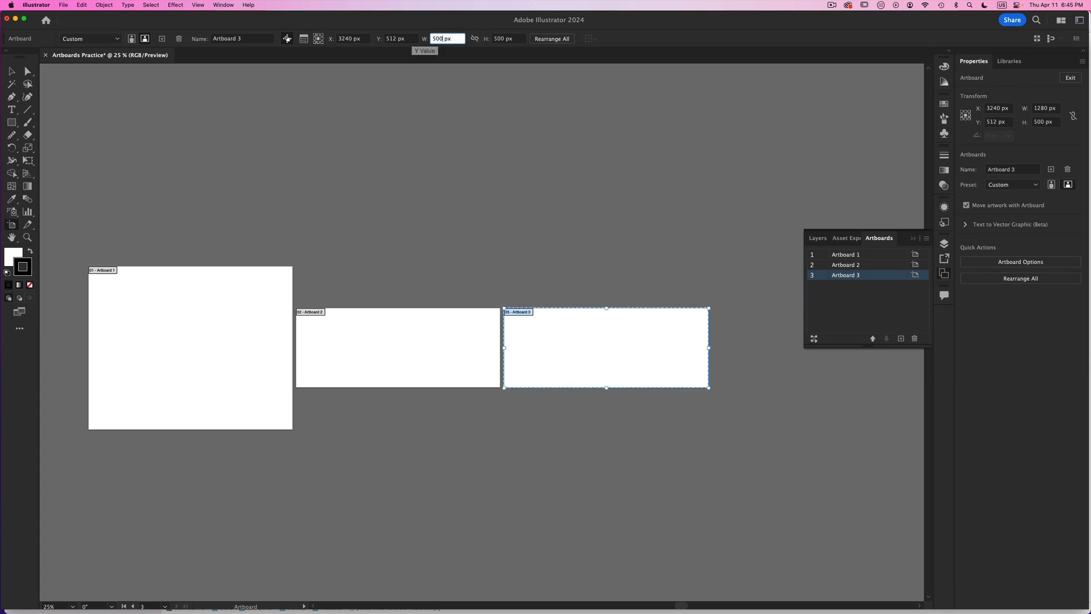
key("Return")
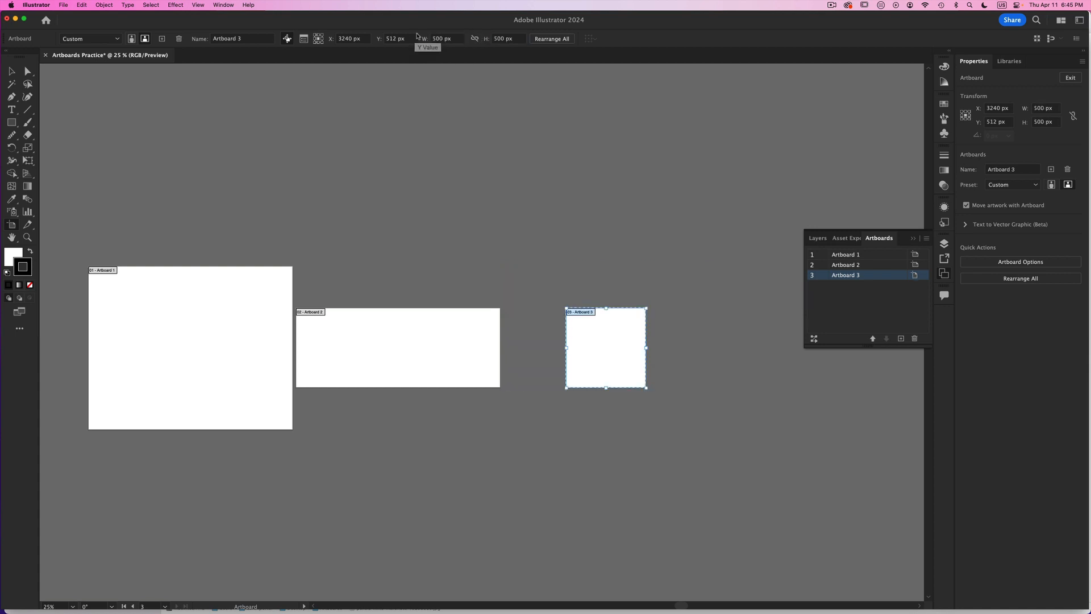
- Move the second and third artboards to the right with the Artboard tool, leaving wider gaps between all three
left_click(11, 72)
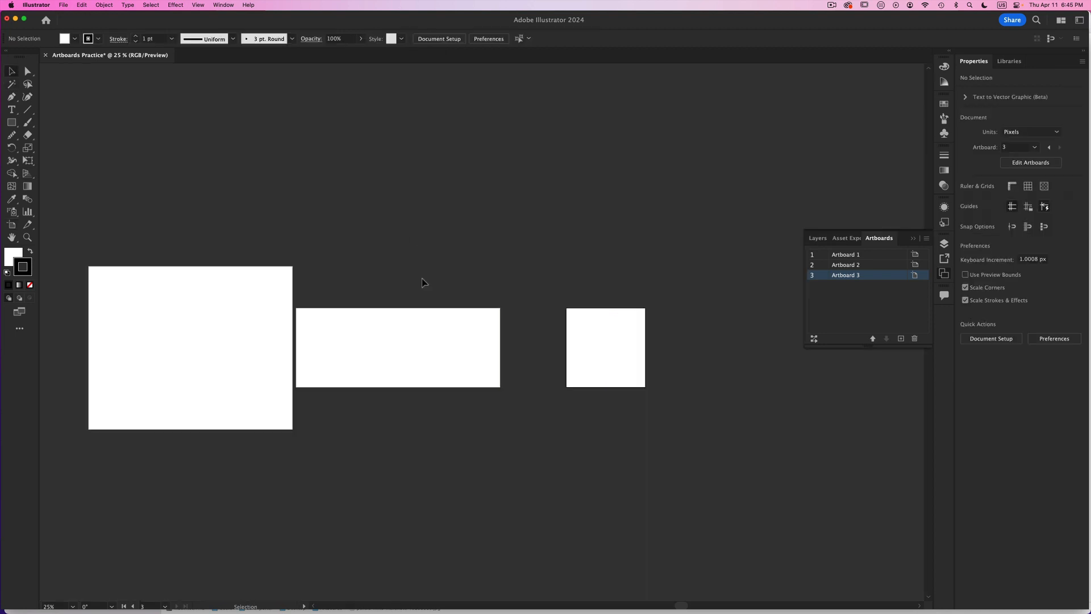
left_click(12, 225)
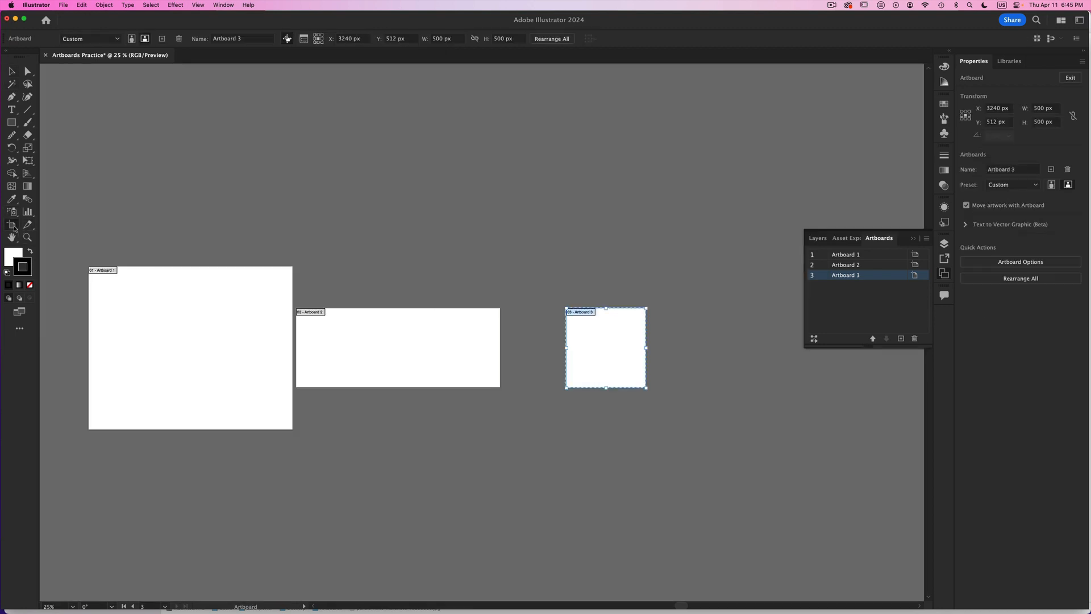
left_click_drag(383, 353, 401, 352)
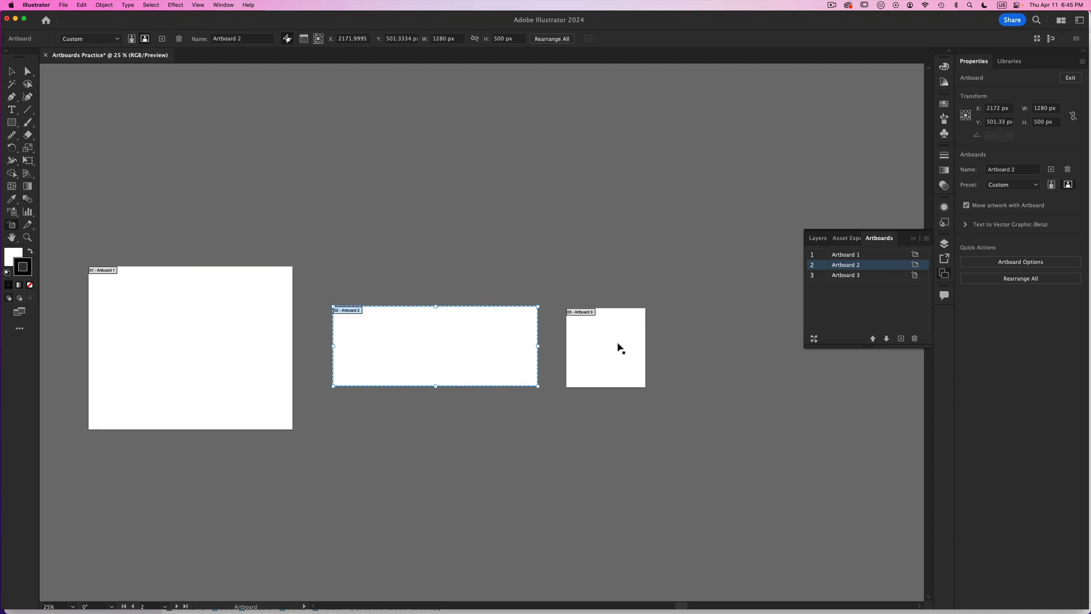
left_click_drag(619, 347, 673, 347)
left_click_drag(482, 340, 488, 345)
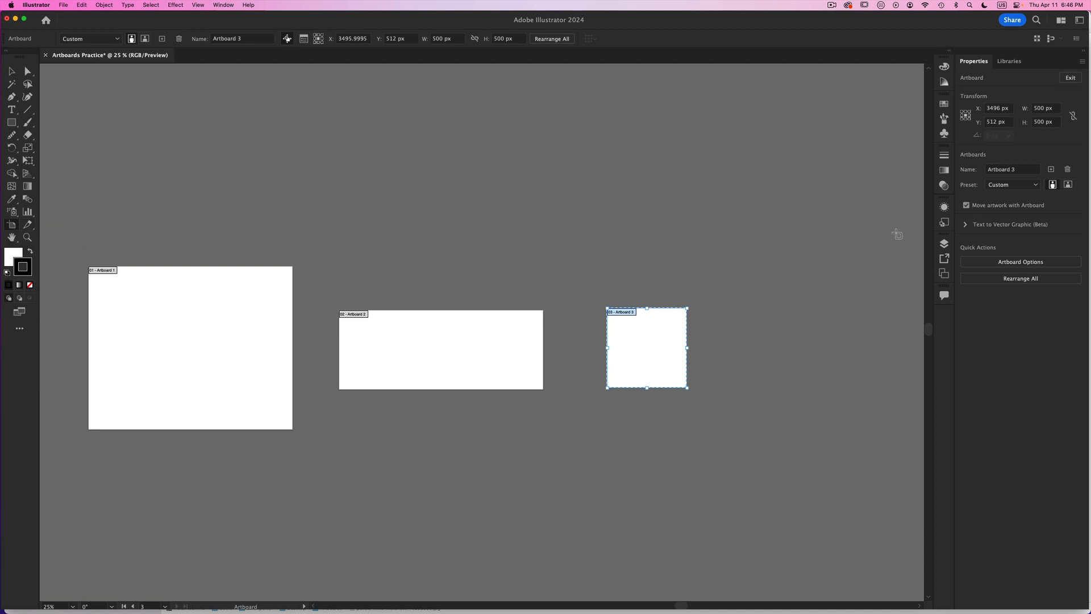
- Show the Artboards panel and float it over the canvas, up and to the right of the third artboard
left_click(944, 273)
left_click(941, 274)
left_click(223, 5)
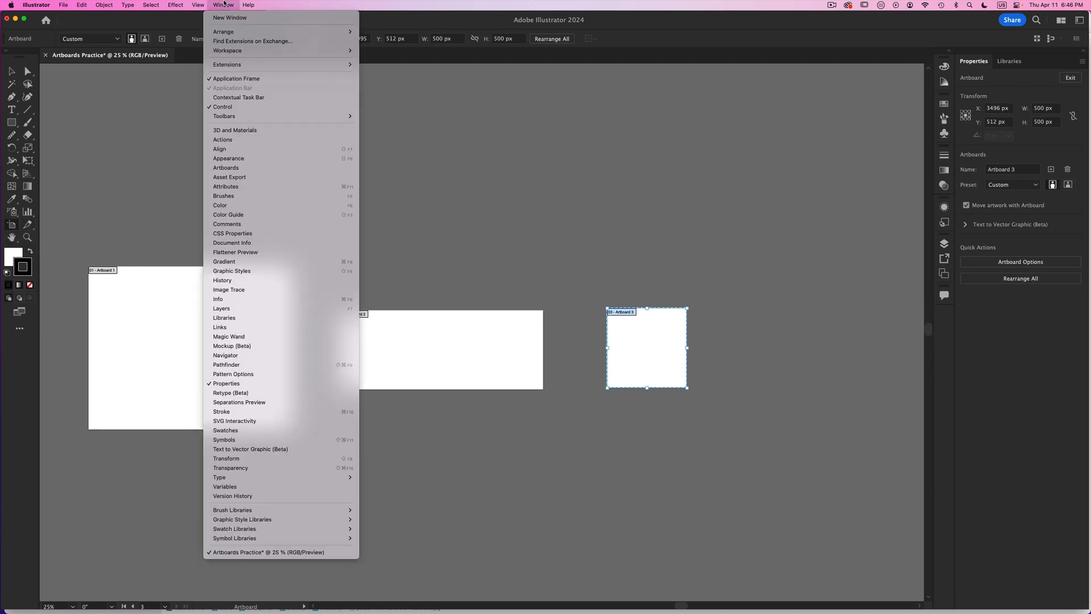
left_click(245, 168)
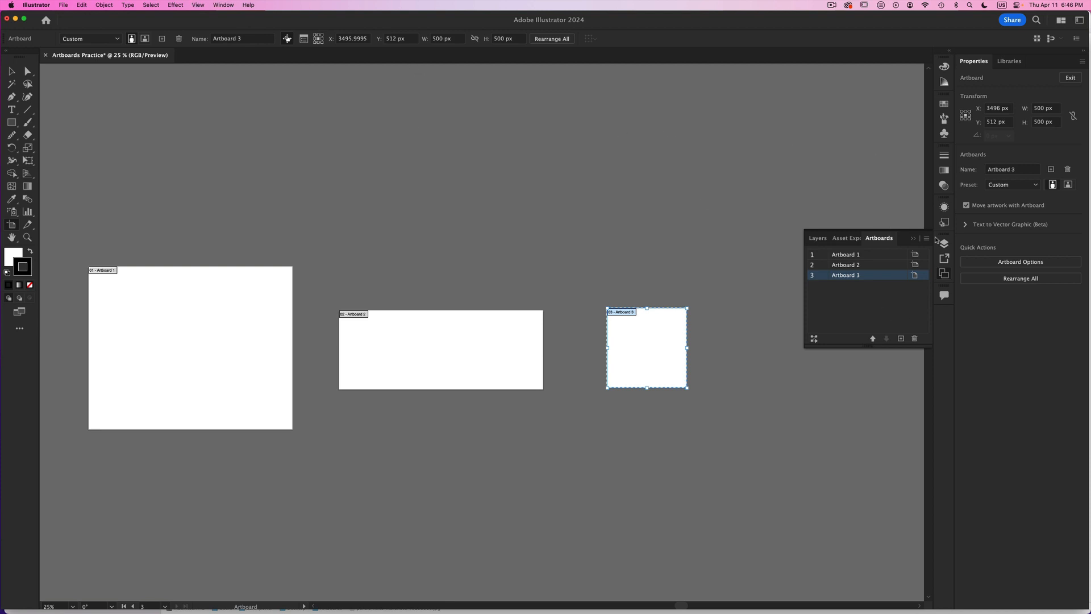
left_click_drag(883, 234, 763, 155)
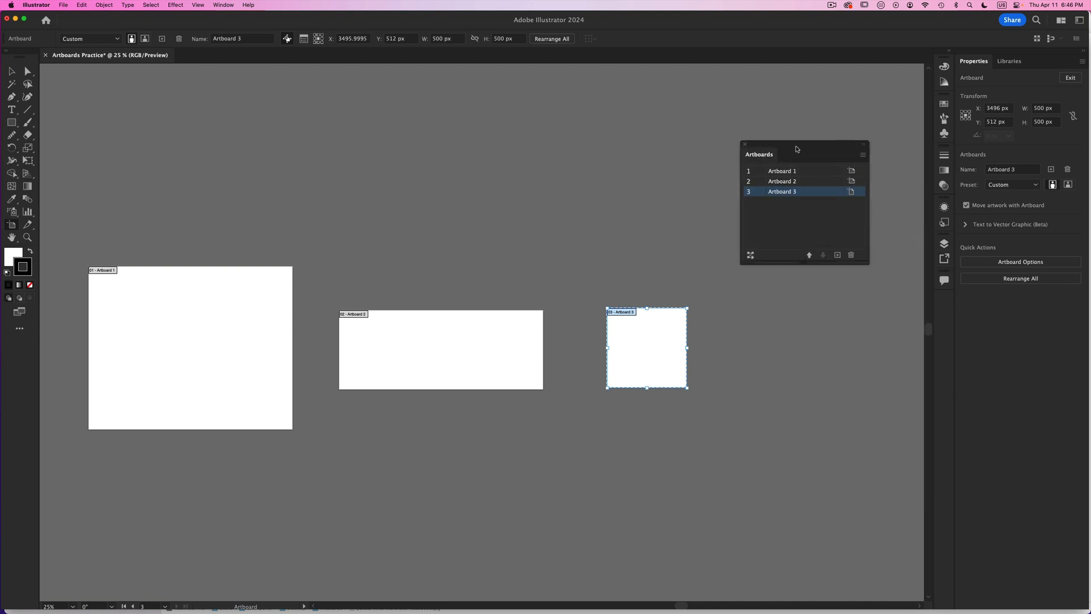
left_click_drag(799, 145, 788, 215)
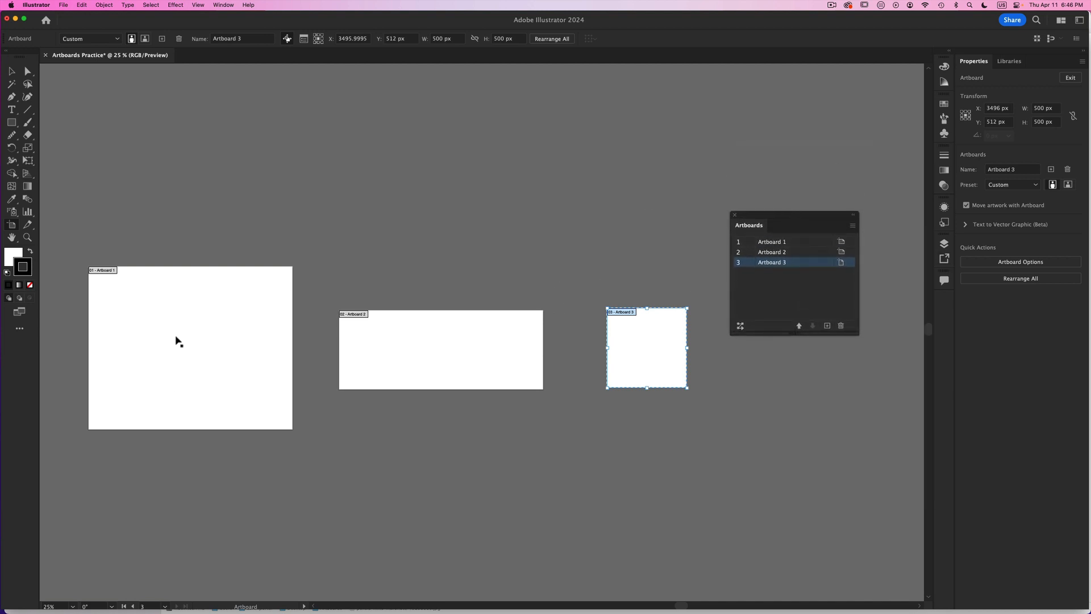
- Rename Artboard 1 as Square 1
double_click(772, 244)
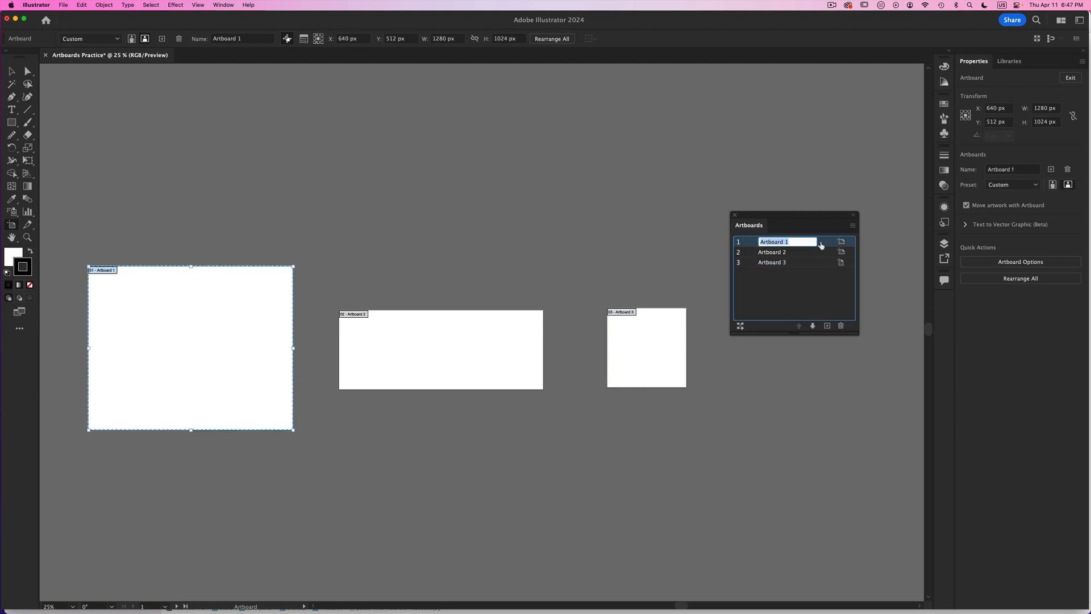
type("Square")
key("Return")
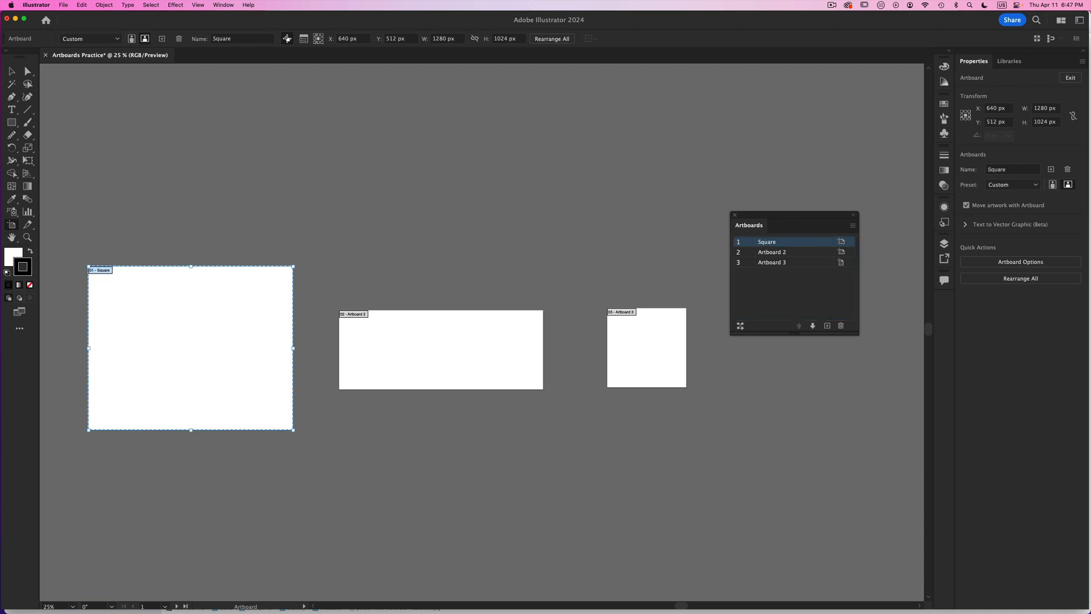
double_click(769, 255)
double_click(781, 241)
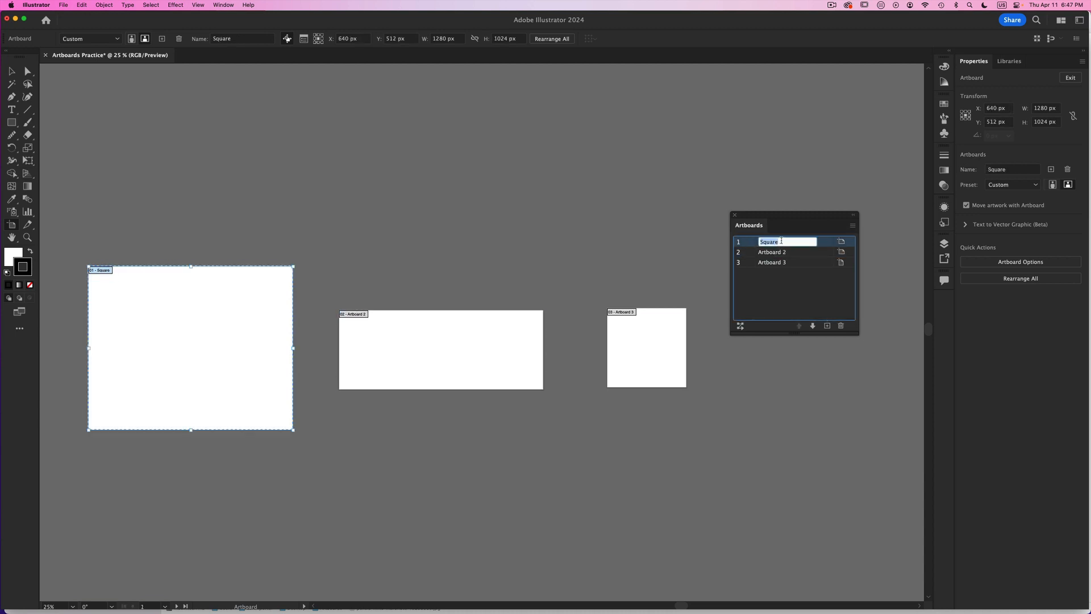
left_click(781, 241)
type("1")
- Rename Artboard 2 as Circle 2
double_click(776, 253)
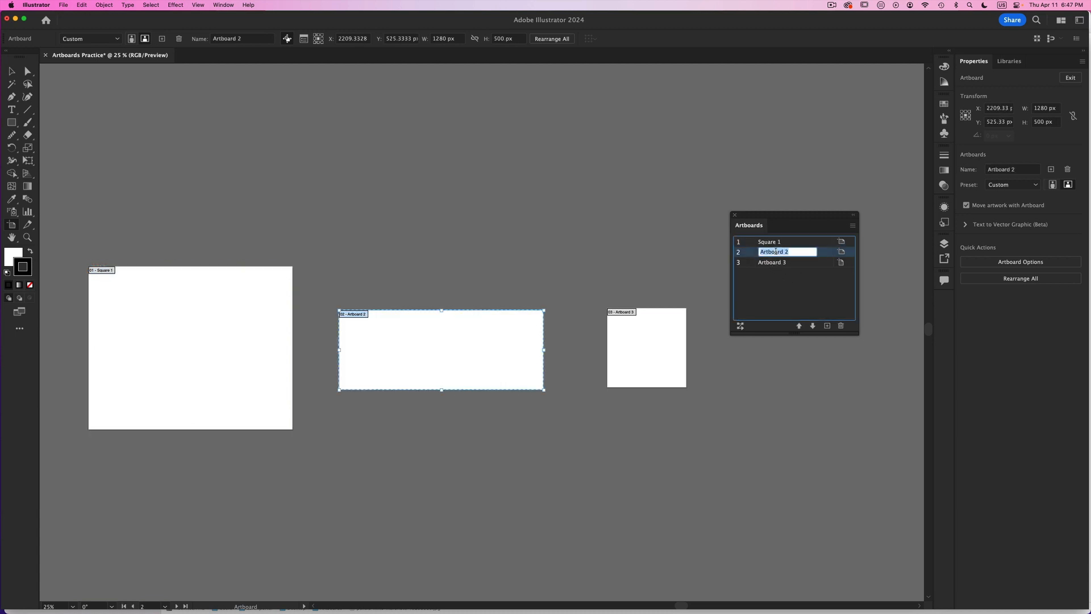
type("Circle 2")
key("Return")
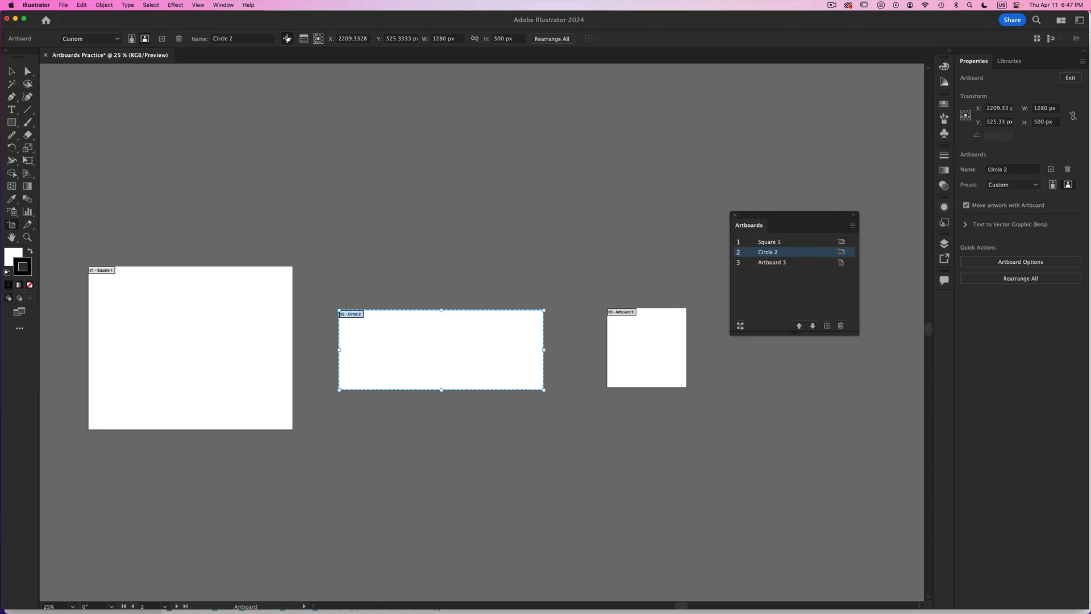
- Rename Artboard 3 as Star 3 and shift the floating Artboards panel further away from the artboards
double_click(773, 263)
key("BackSpace")
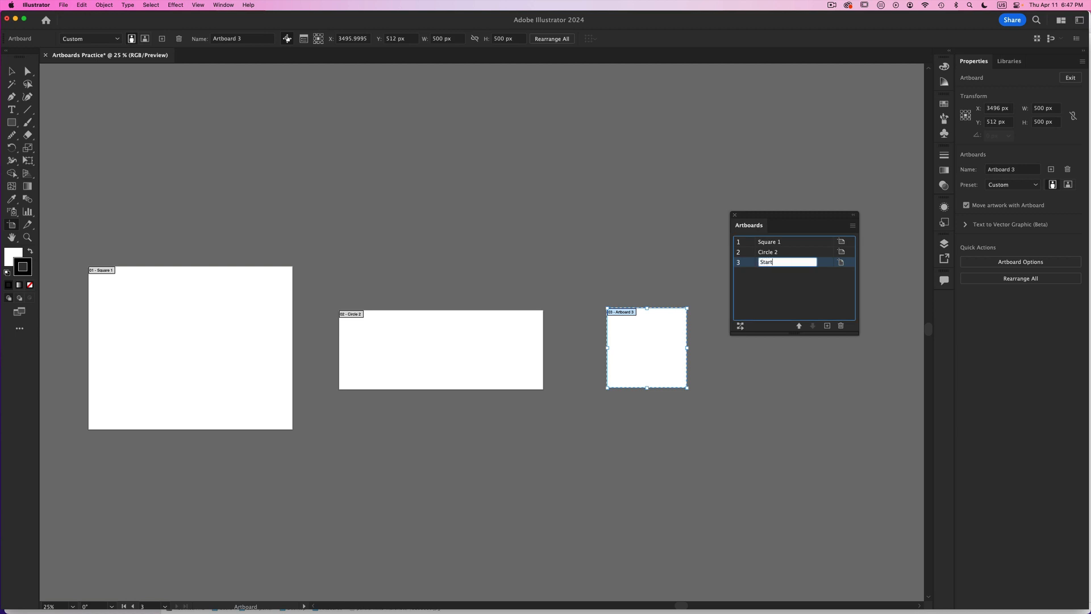
key("Return")
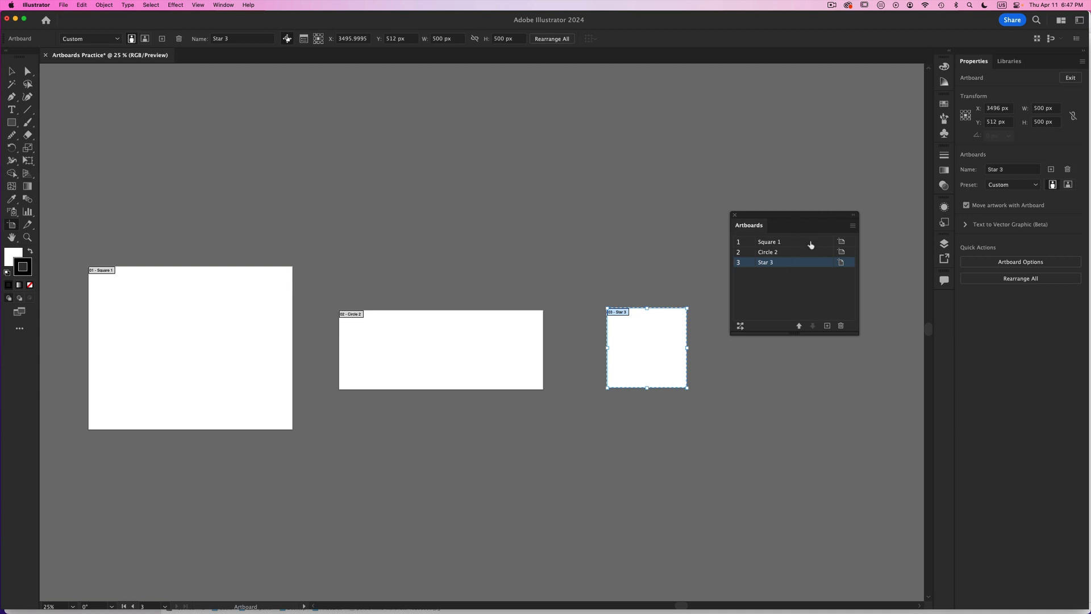
left_click_drag(791, 218, 827, 229)
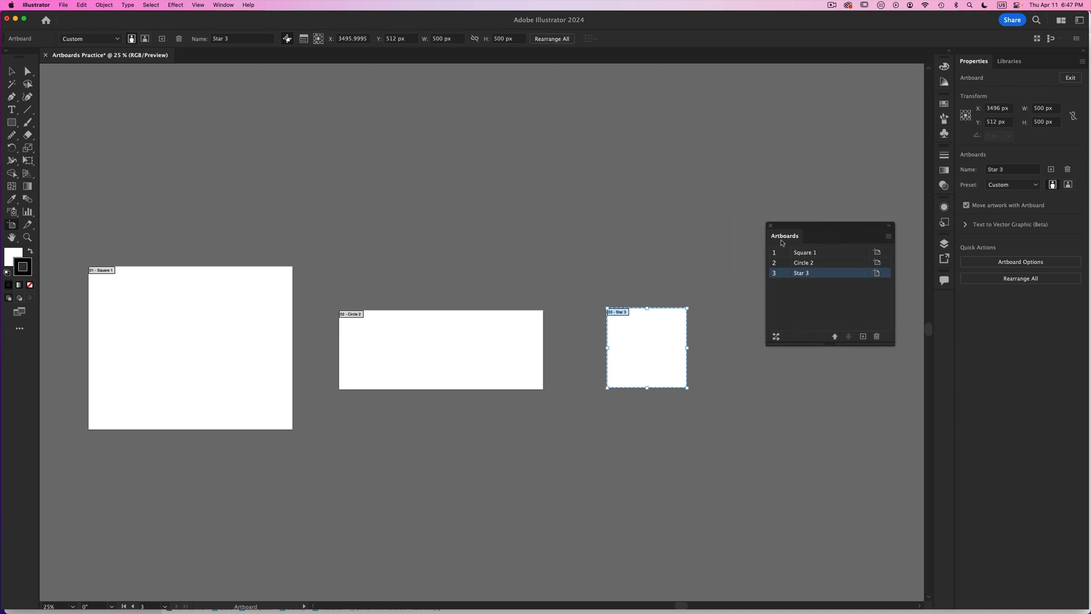
- Draw a square of about 339 px near the middle of the Square 1 artboard, with an orange fill and white stroke
left_click(11, 122)
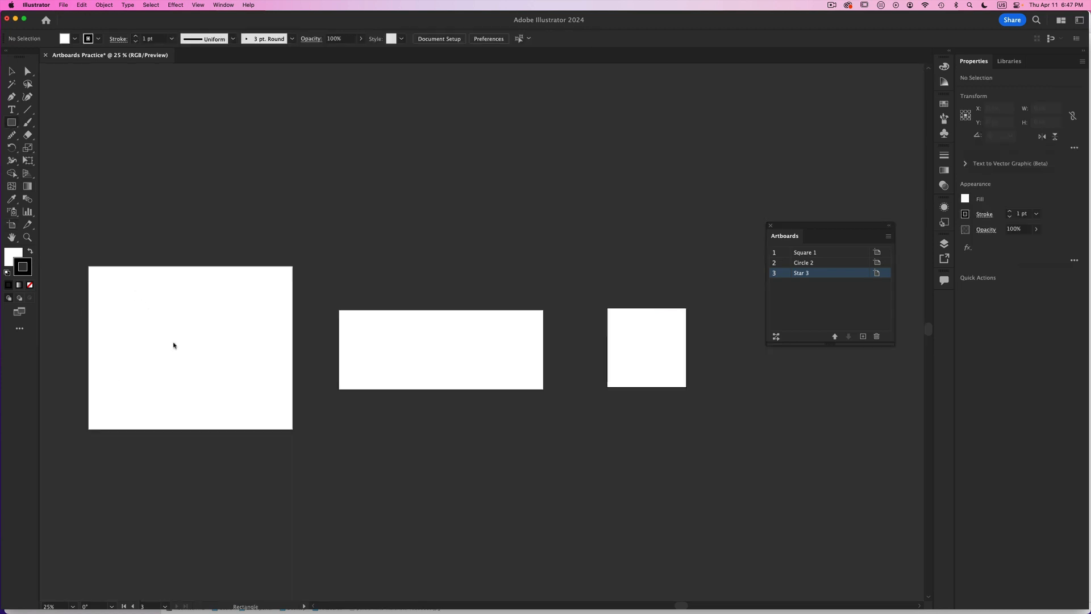
left_click_drag(159, 319, 202, 374)
left_click(944, 104)
left_click(900, 131)
left_click(30, 251)
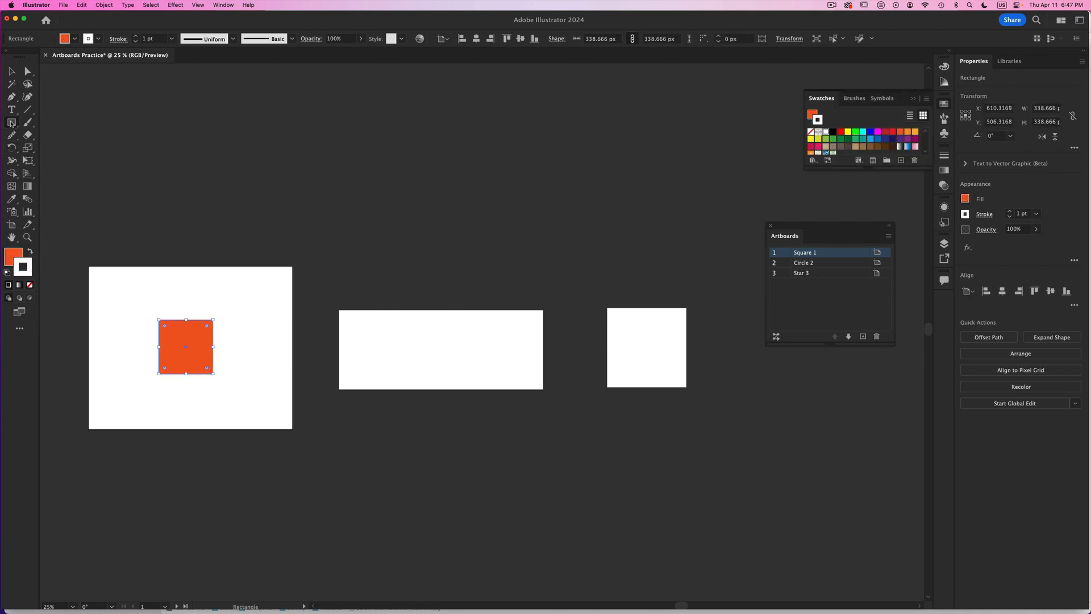
- Draw an orange circle about 248 px wide in the middle of the Circle 2 artboard with the Ellipse tool
left_click(12, 122)
left_click(48, 148)
mouse_move(422, 338)
left_mouse_down()
mouse_move(455, 376)
mouse_move(452, 357)
left_mouse_up()
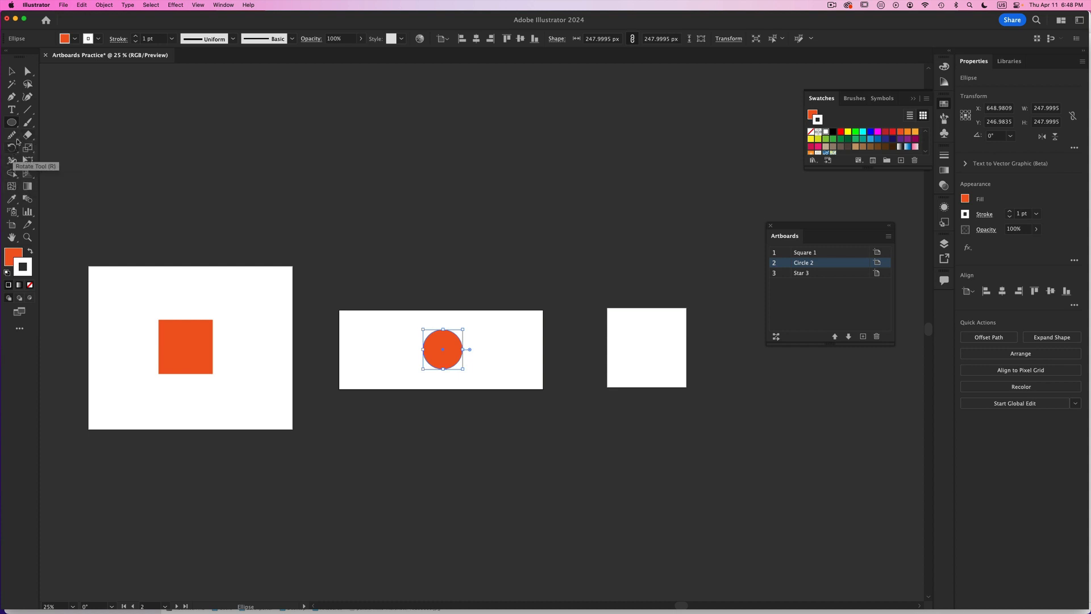
- Draw an orange five-pointed star about 251 x 239 px in the middle of the Star 3 artboard
left_click_drag(16, 127, 43, 174)
left_click_drag(642, 347, 650, 348)
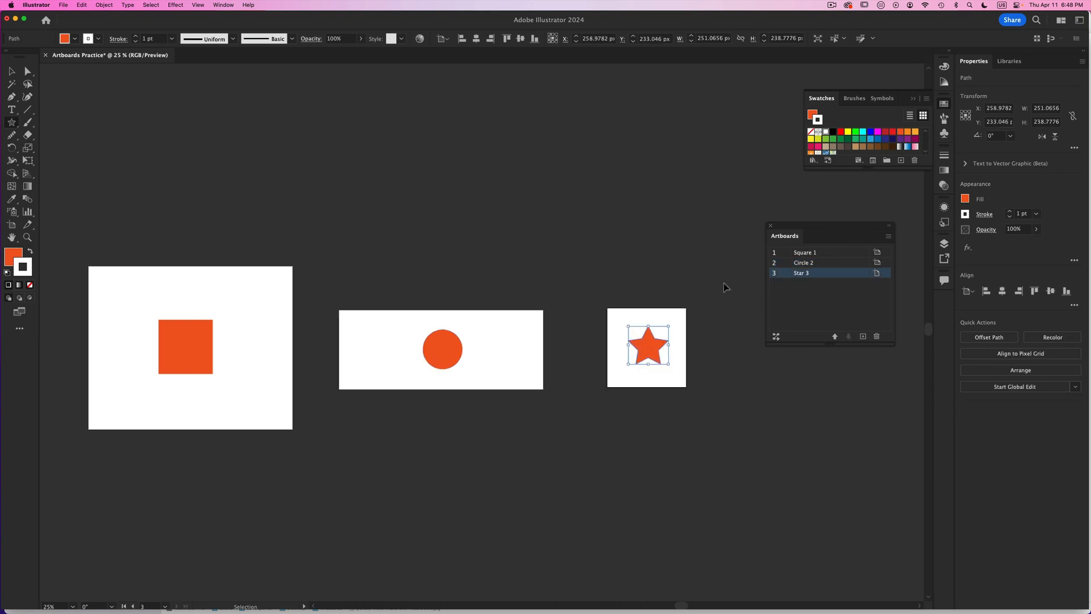
left_click(12, 72)
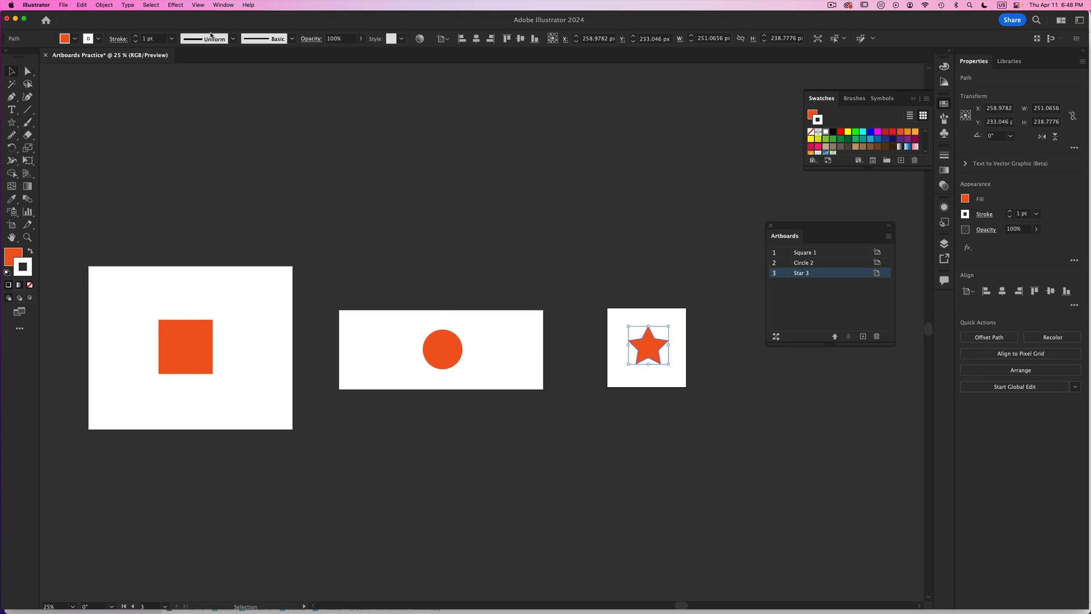
- Export the artwork as Artboards Practice.png without using artboards, at Medium (150 ppi) resolution with a White background
left_click(60, 4)
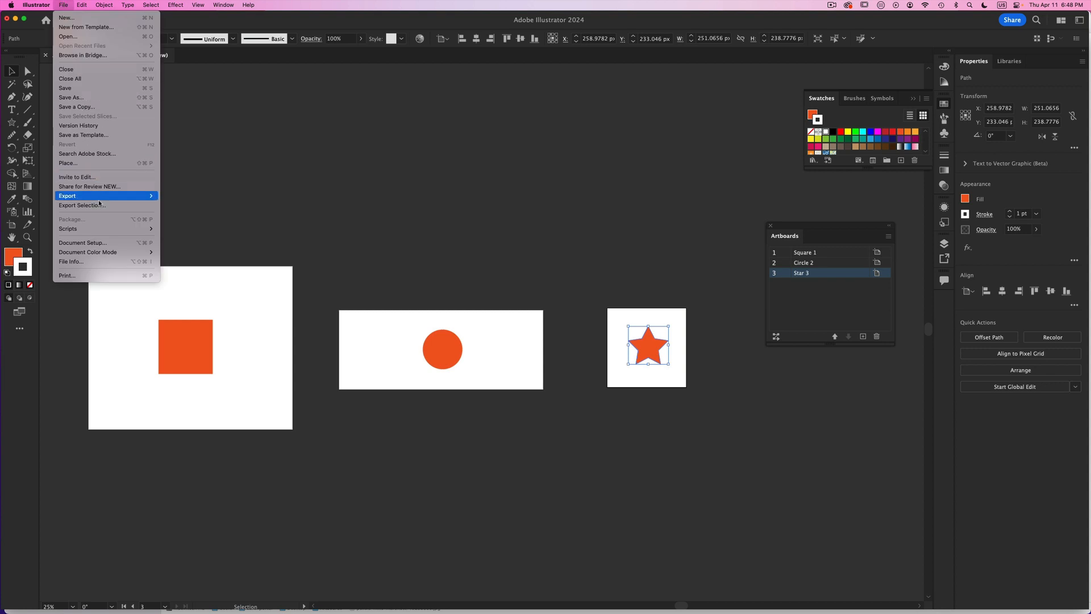
mouse_move(99, 198)
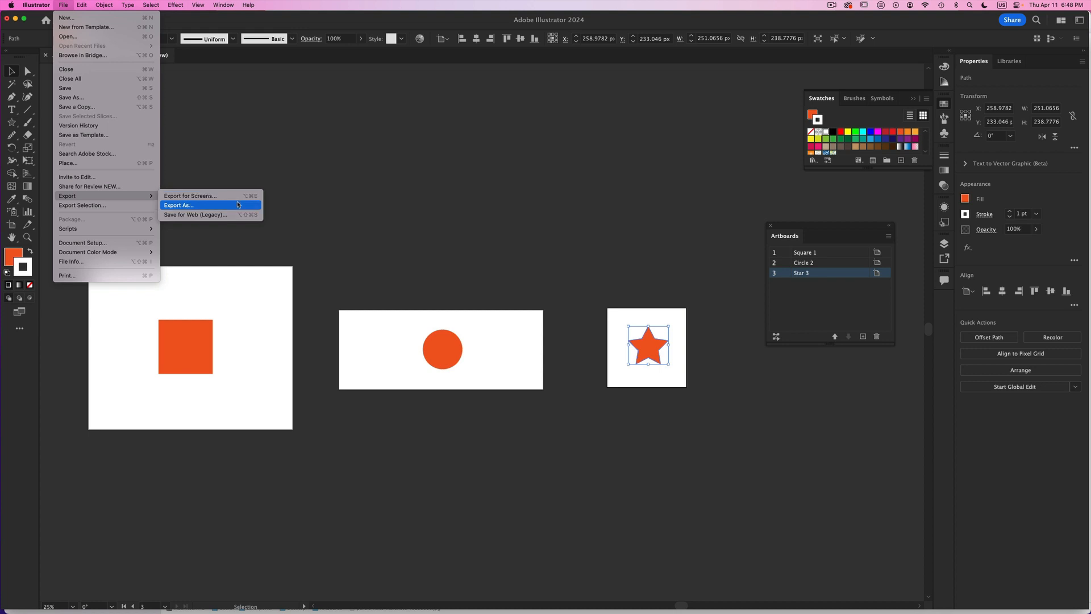
left_click(237, 204)
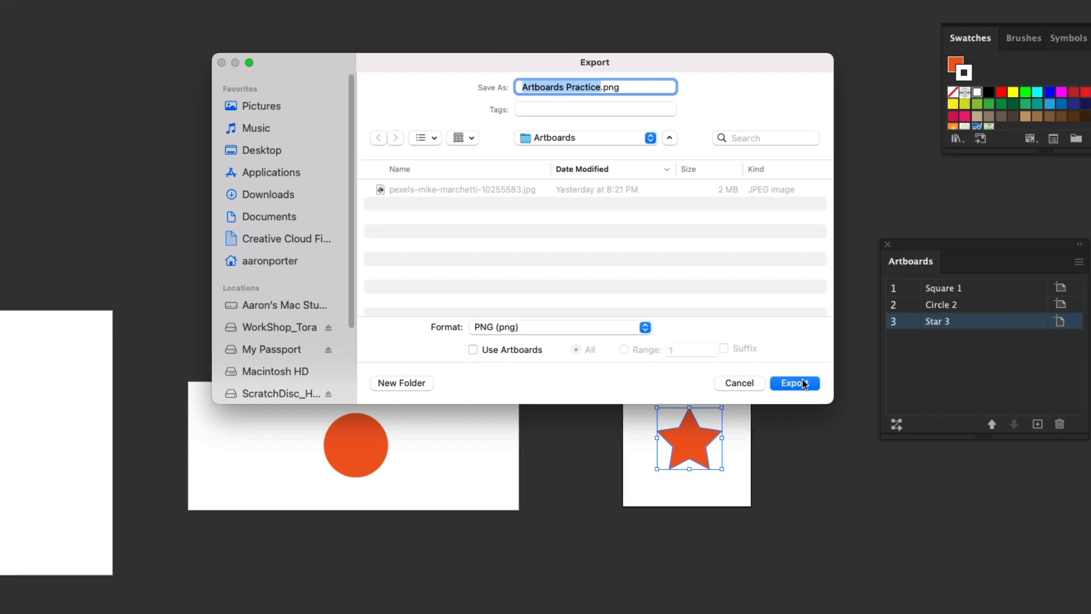
left_click(802, 421)
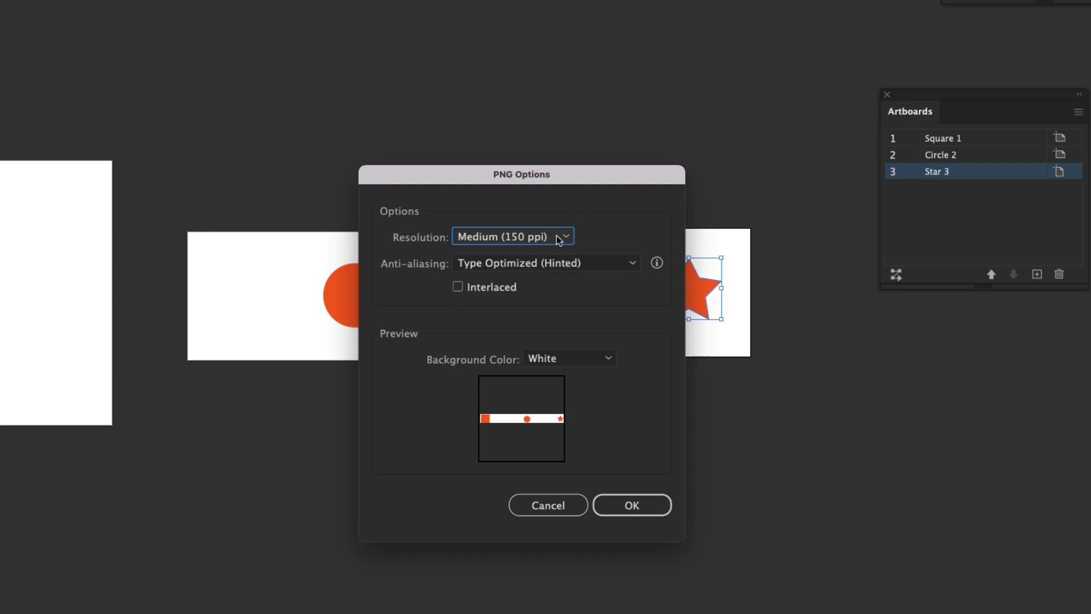
left_click(522, 238)
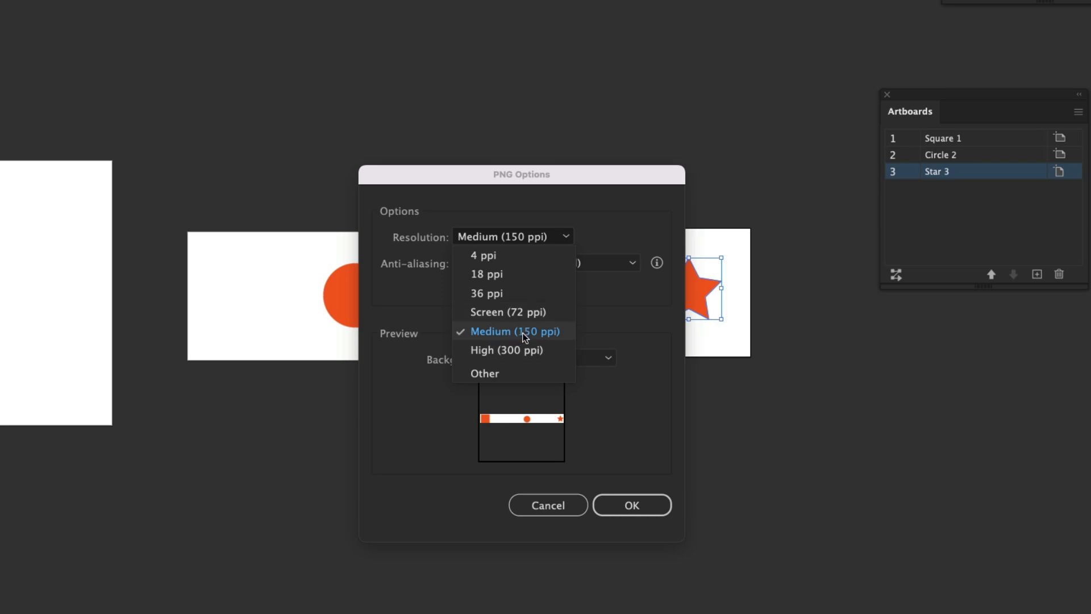
left_click(642, 432)
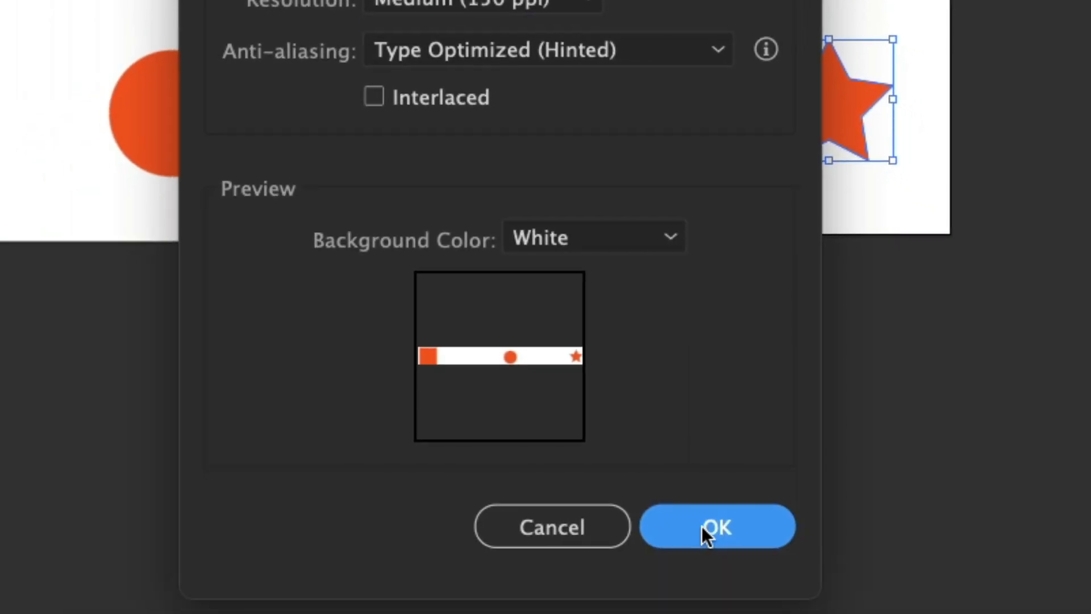
left_click(732, 594)
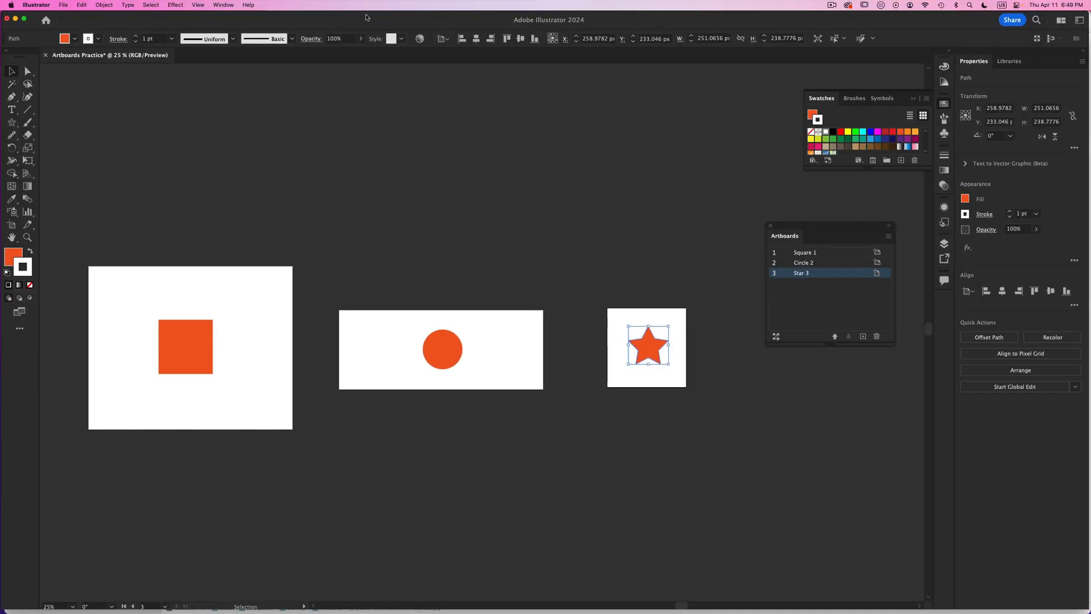
- Move the document window down to reveal the Artboards folder in Finder and preview Artboards Practice.png
left_click_drag(366, 17, 375, 147)
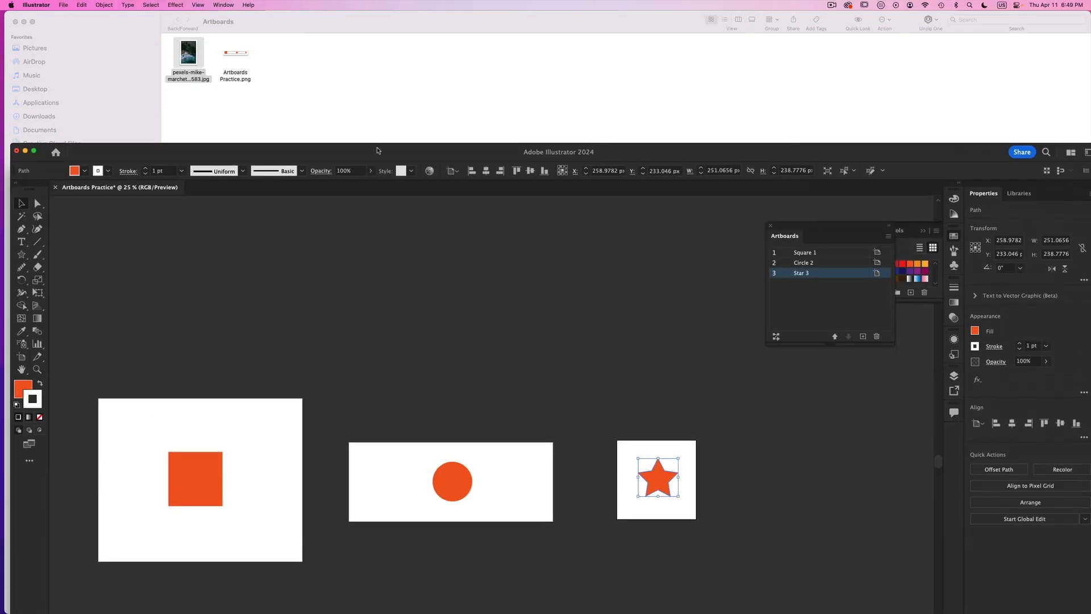
left_click(239, 51)
key("space")
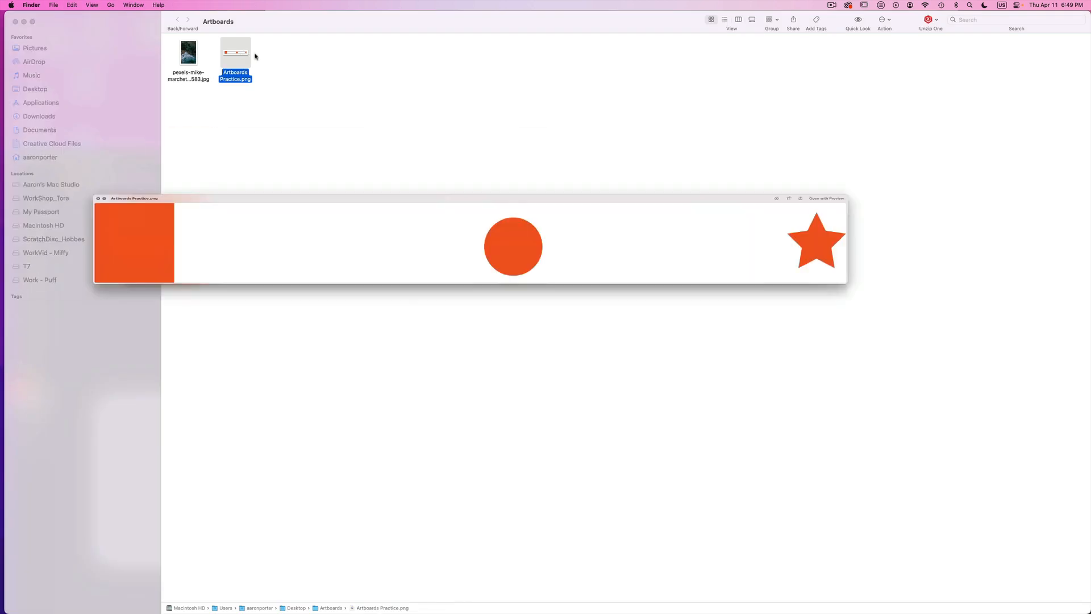
key("space")
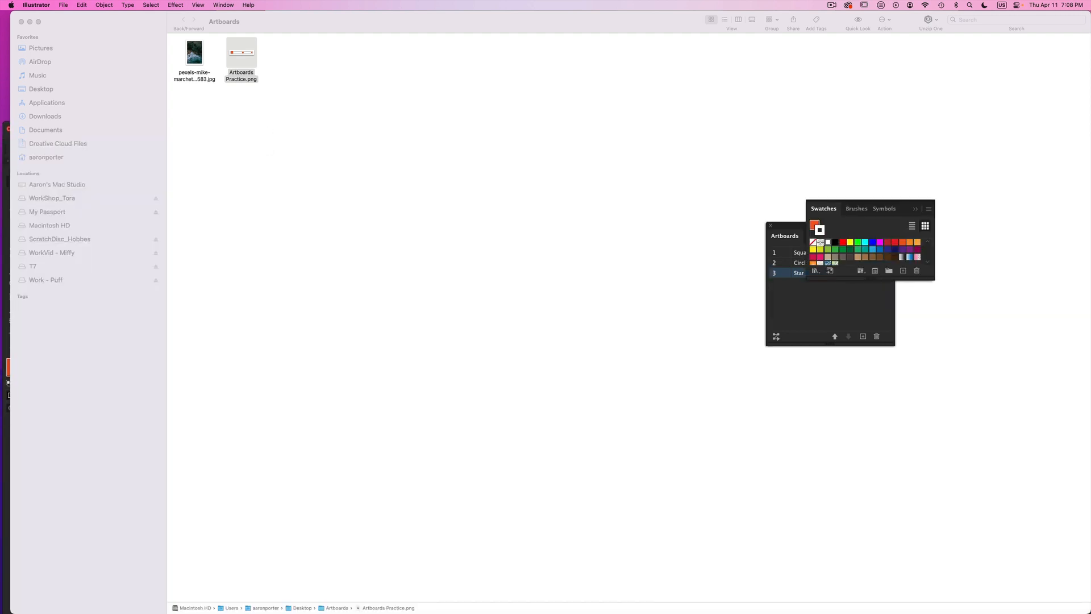
- Return to Illustrator and set up a PNG export of all artboards with Use Artboards enabled, named Artboards Practice-v2.png
left_click(7, 212)
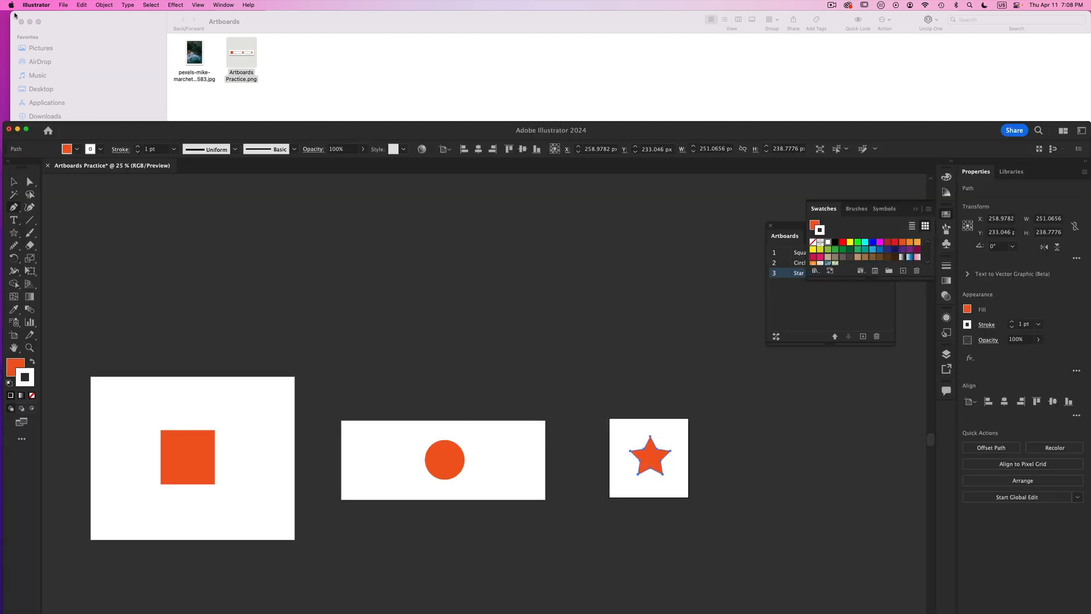
left_click(60, 5)
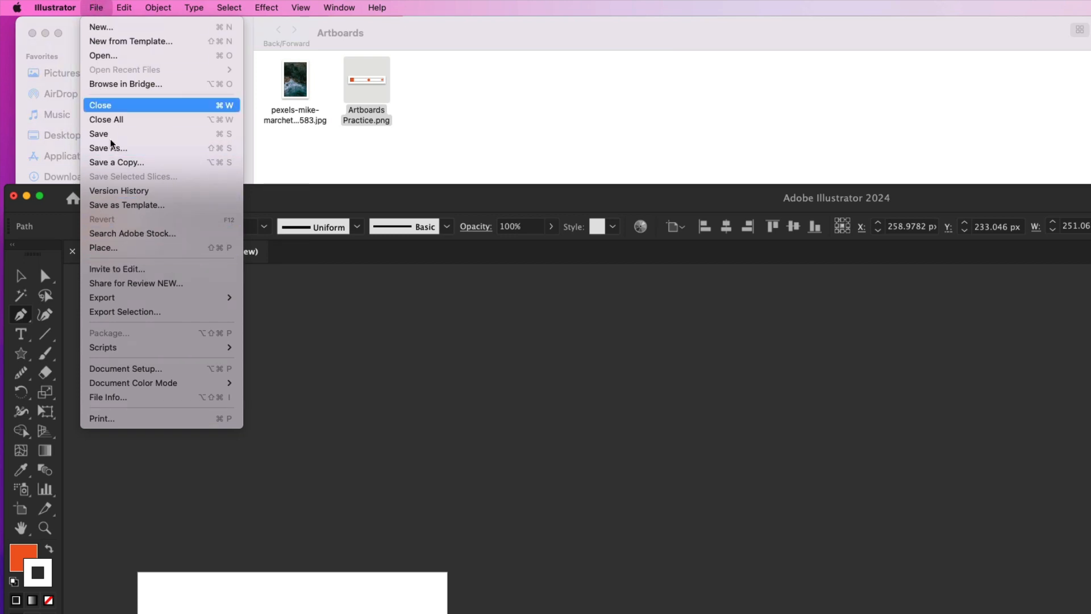
mouse_move(171, 298)
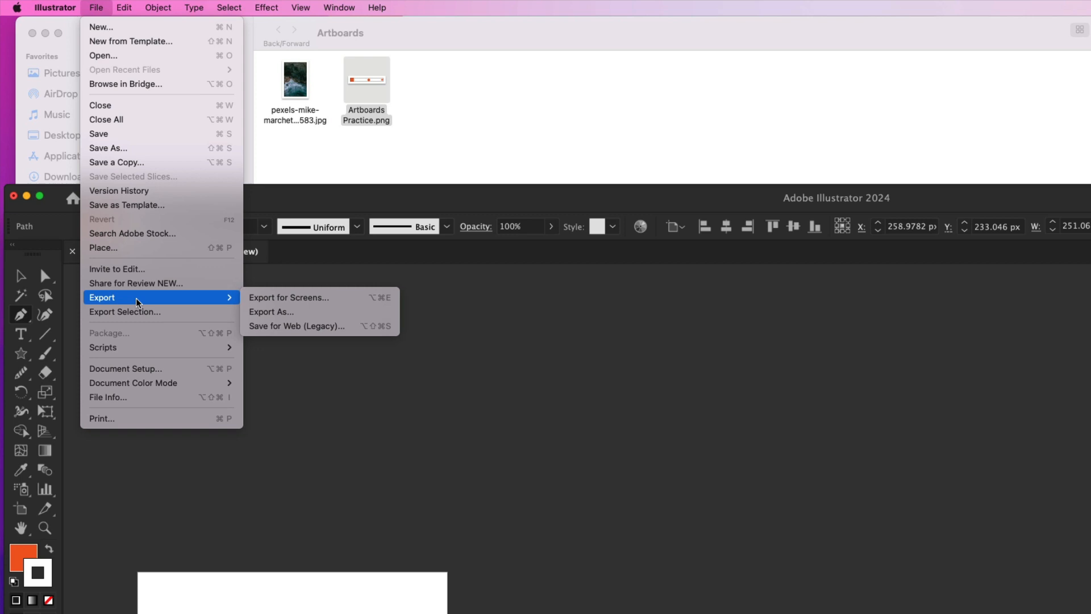
left_click(316, 314)
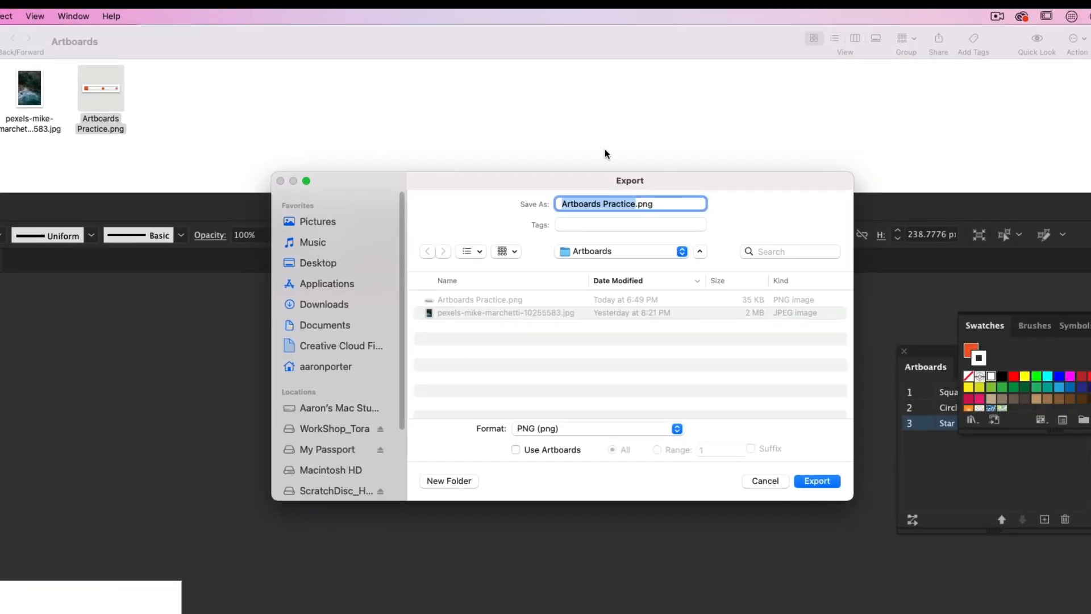
left_click(516, 446)
left_click(816, 481)
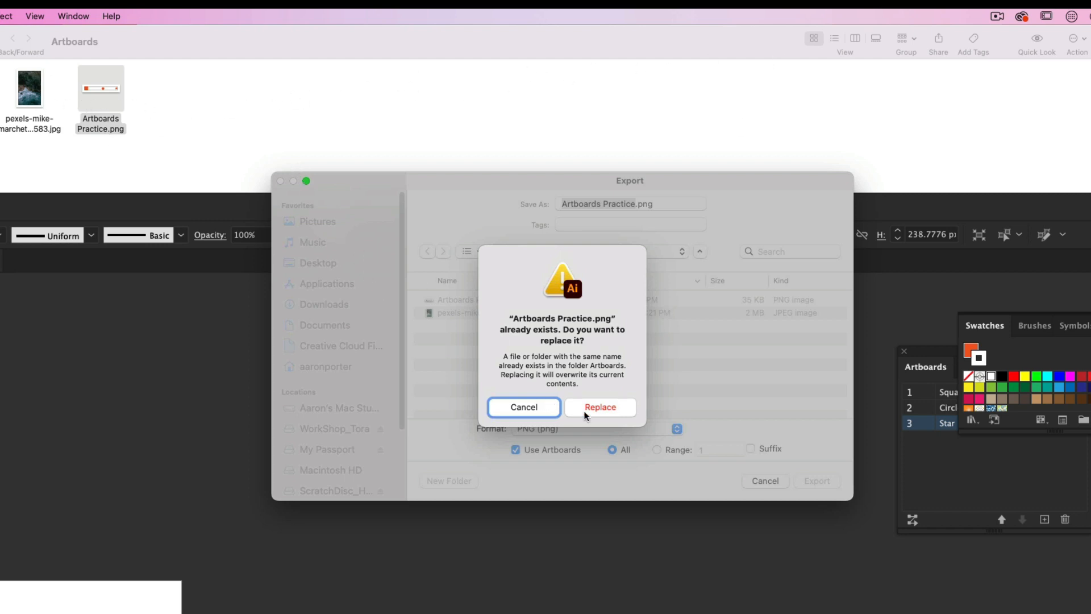
left_click(528, 409)
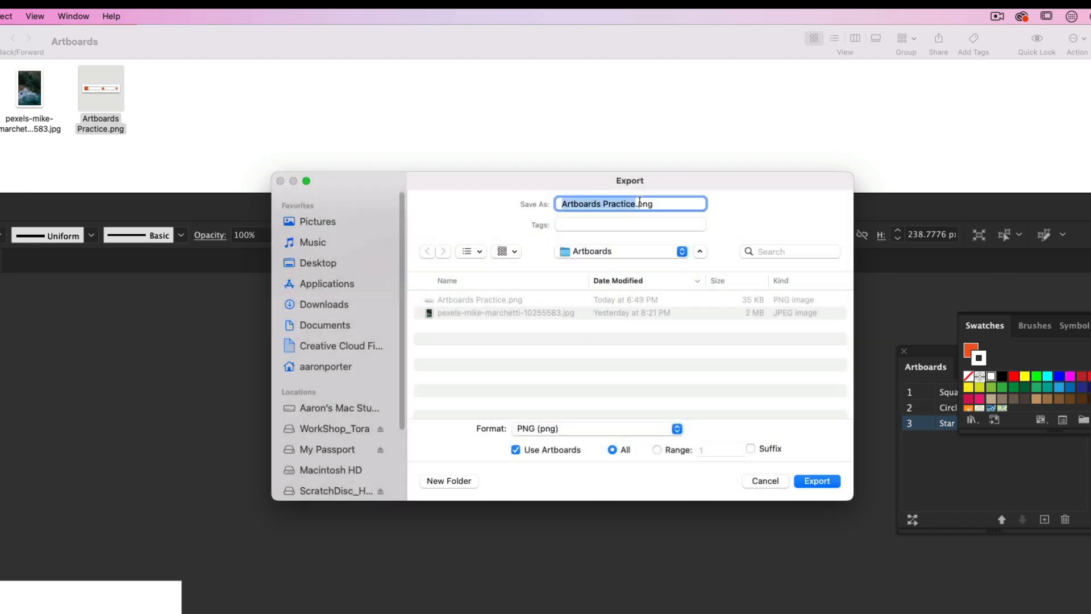
left_click(633, 203)
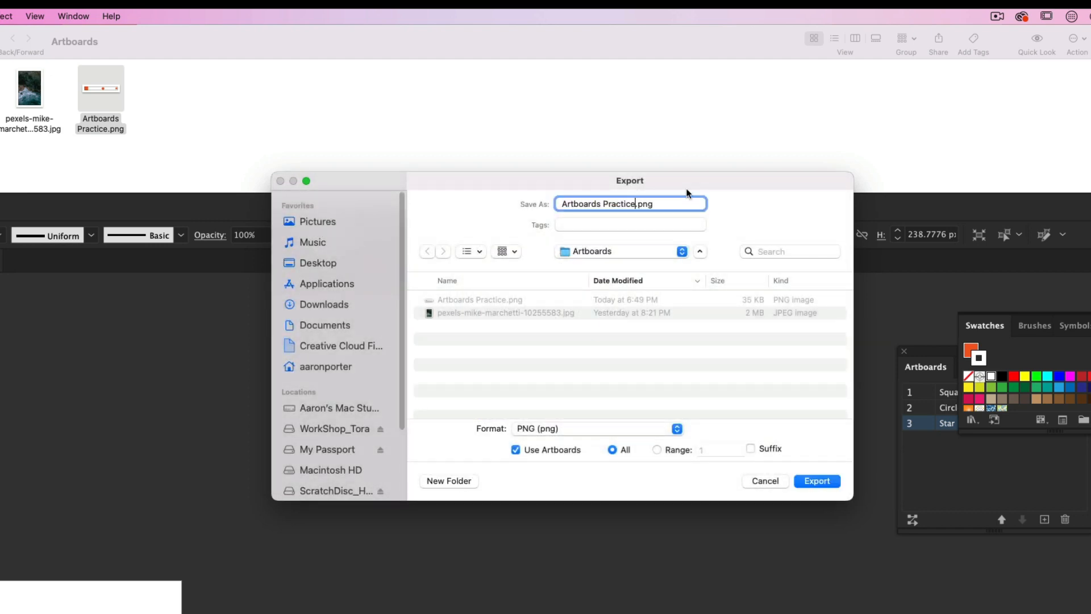
type("-v2")
left_click(816, 480)
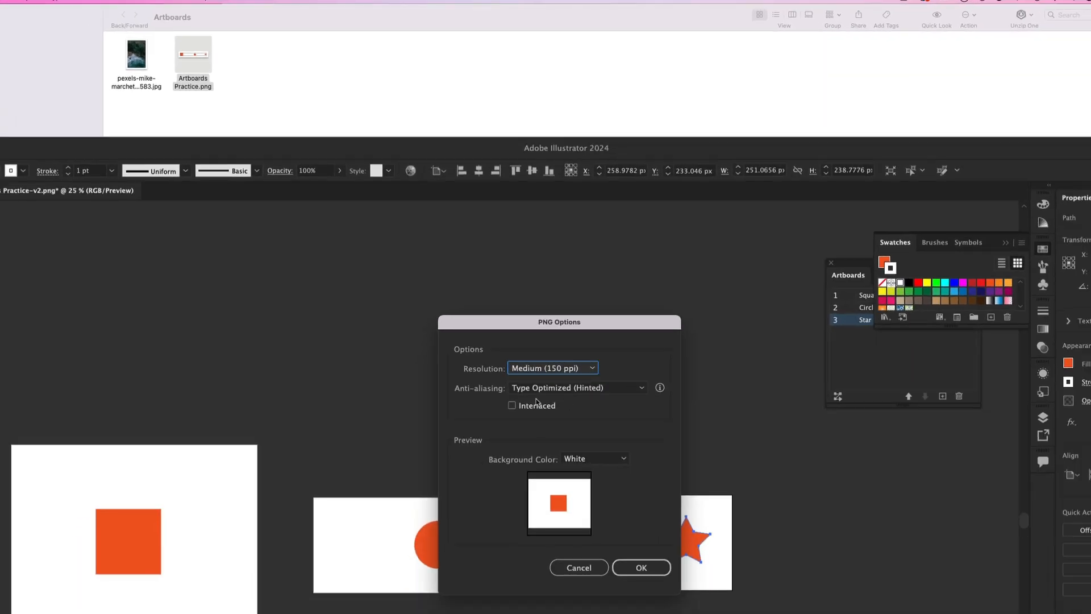
- Try the Black and Transparent background colors in the PNG export options
left_click_drag(522, 326, 508, 258)
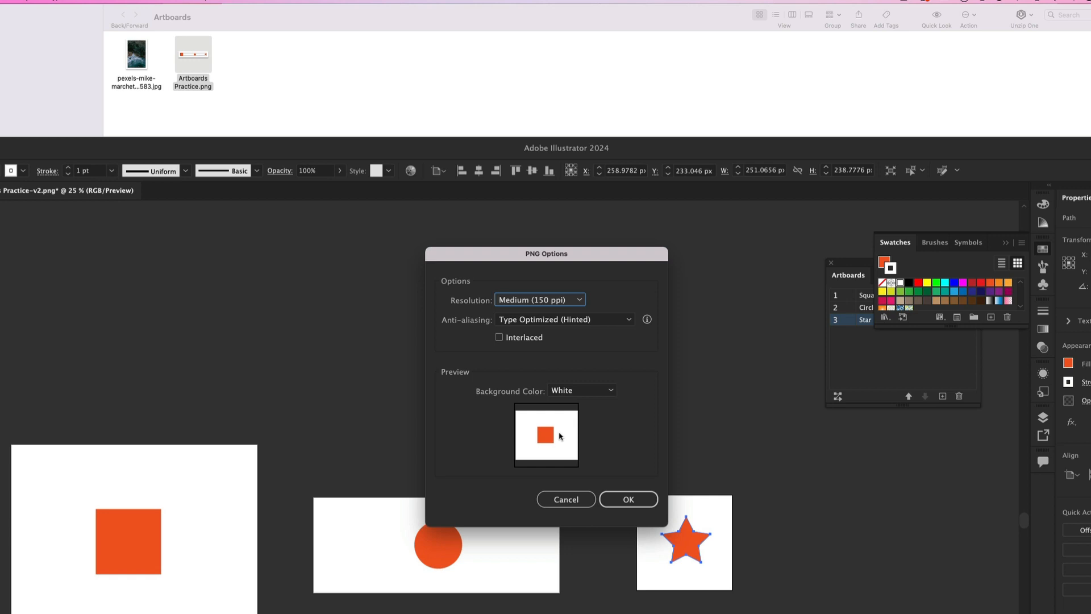
key("Down")
key("Up")
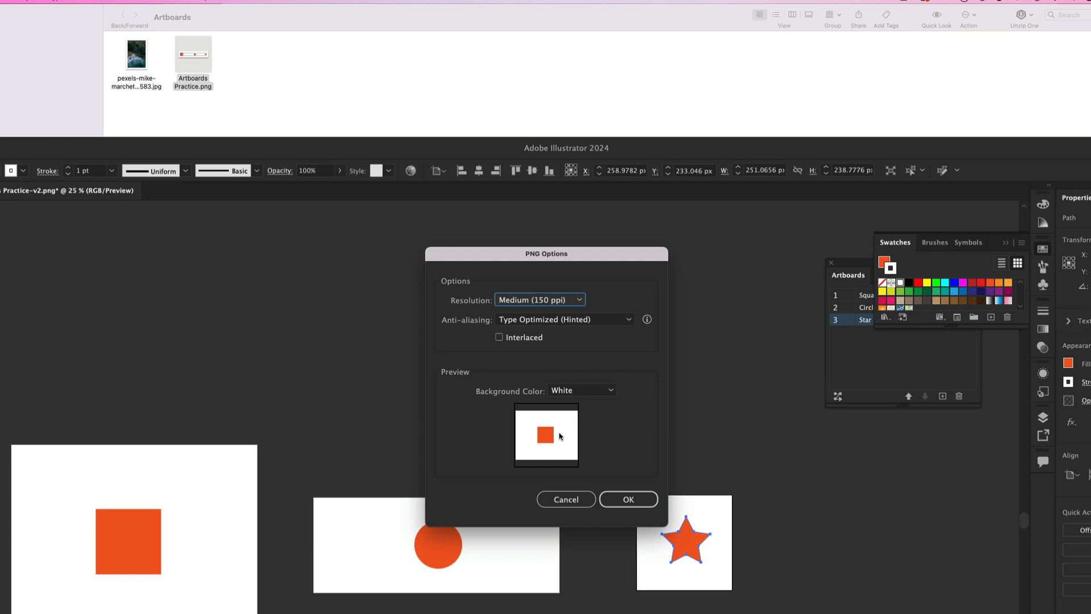
left_click(571, 391)
left_click(576, 438)
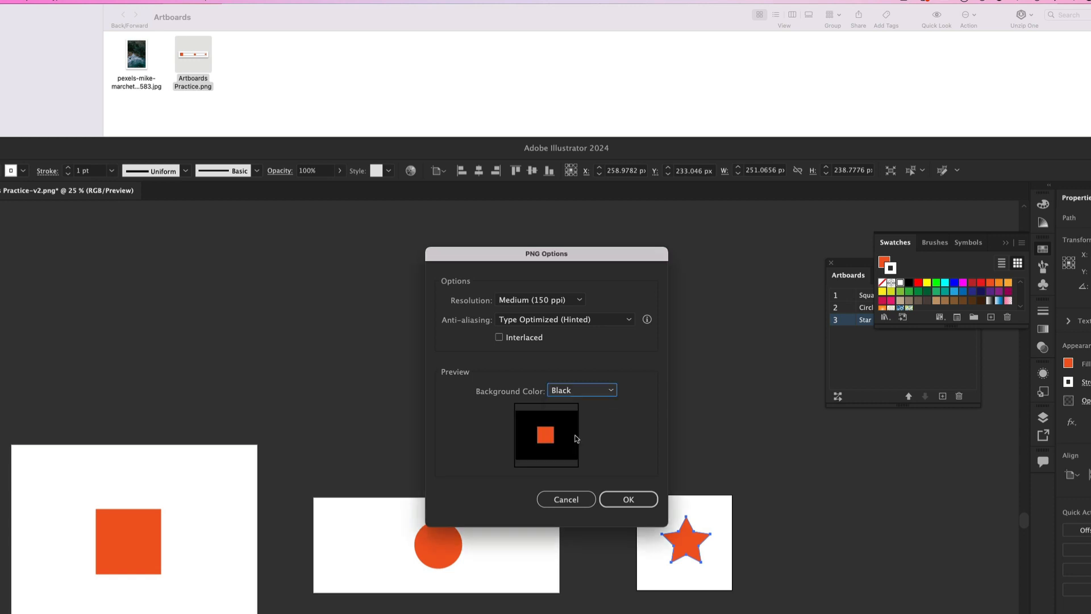
left_click(580, 391)
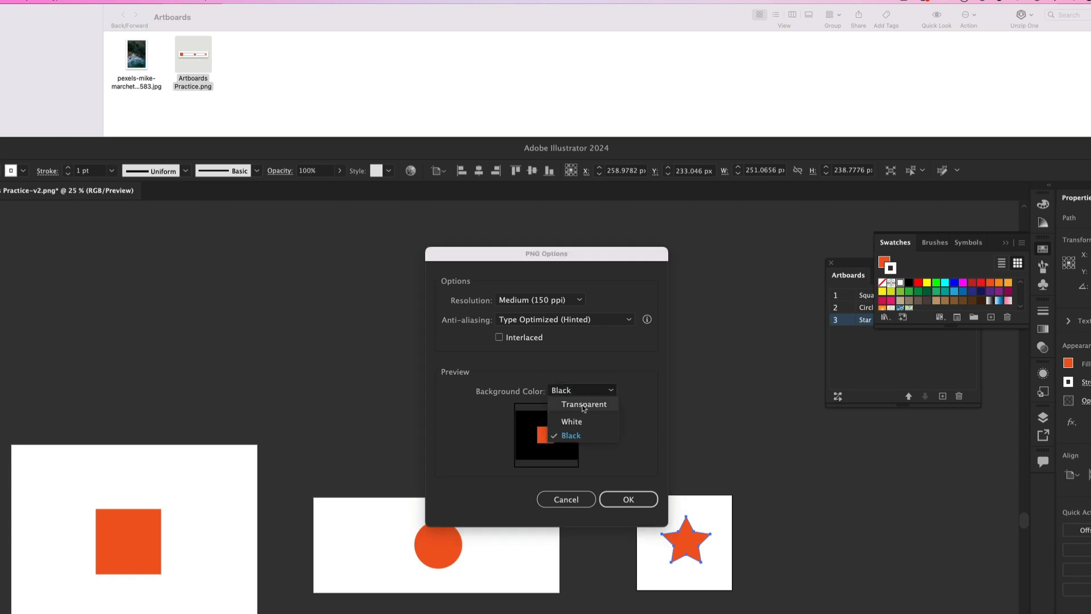
left_click(582, 405)
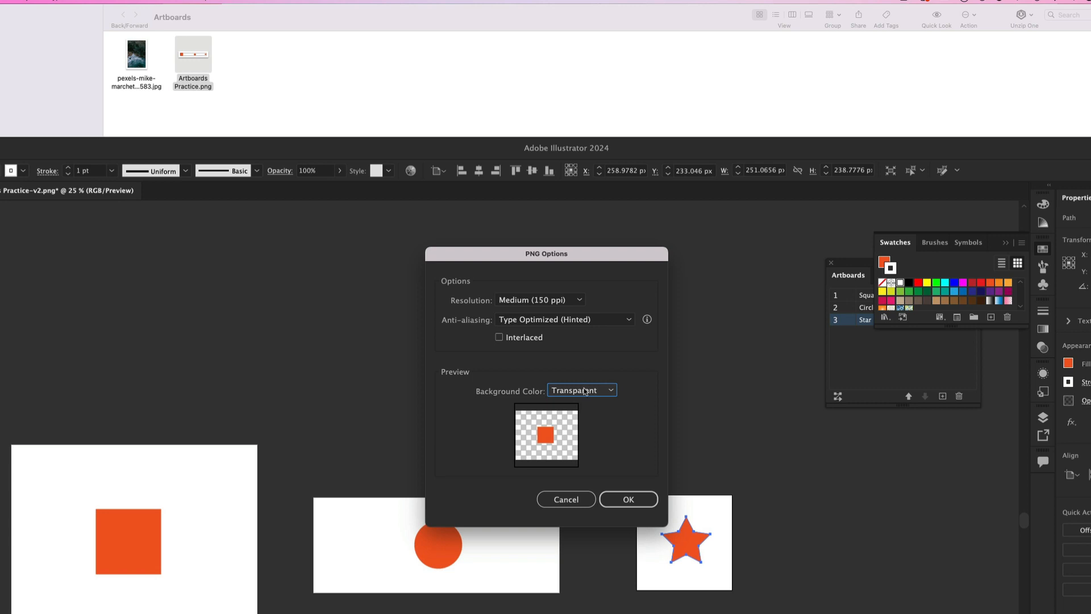
- Set the PNG background color to White and export the three artboards at Medium (150 ppi)
left_click(586, 391)
left_click(586, 420)
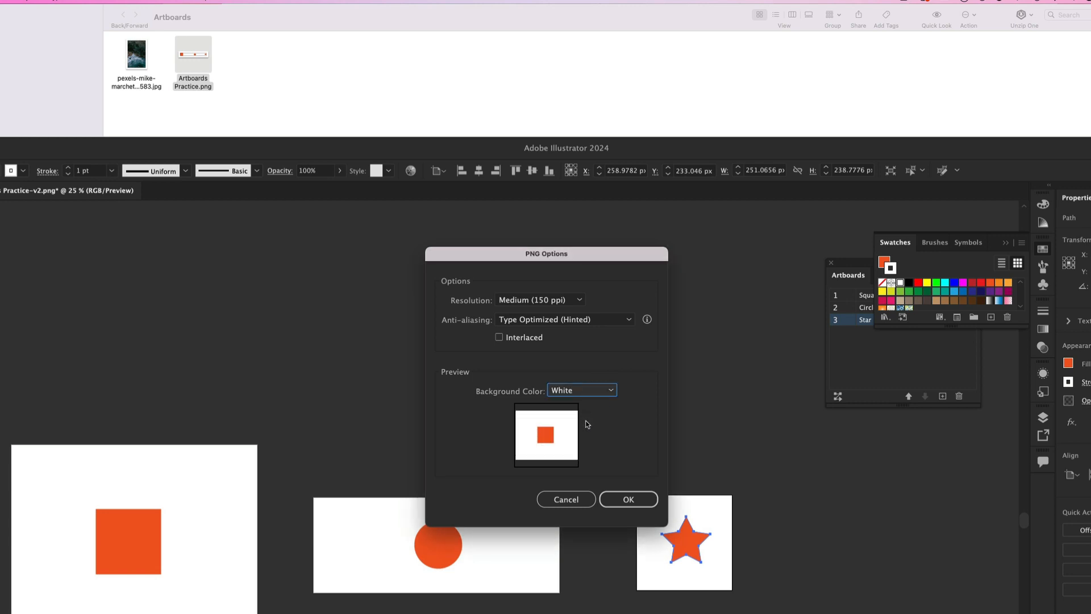
left_click(638, 498)
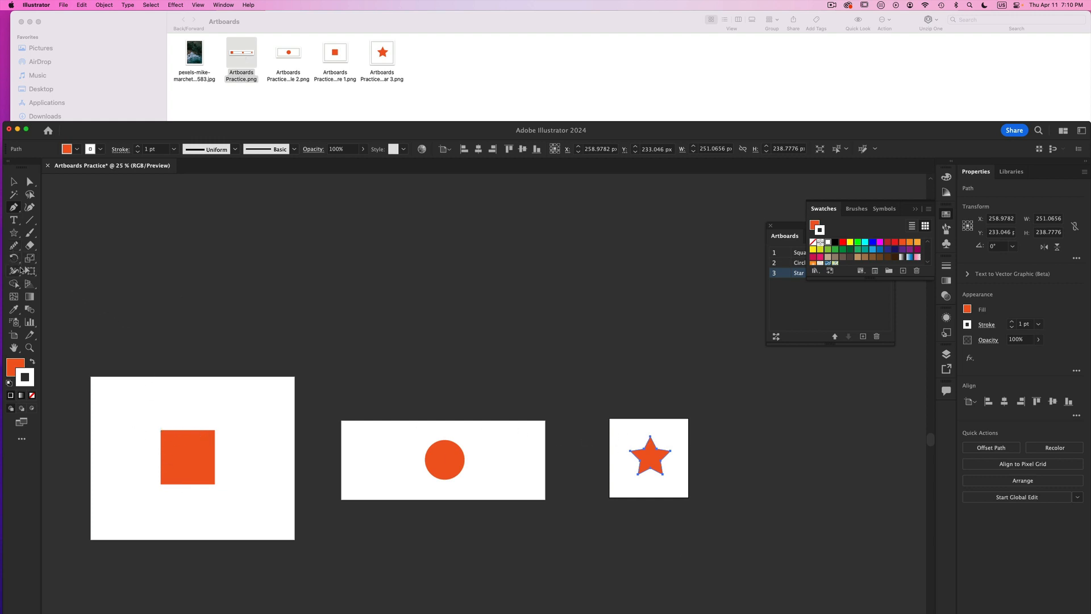
- Draw a trial orange rectangle spanning all three artboards and undo it
left_click_drag(13, 232, 40, 237)
left_click_drag(157, 428, 673, 486)
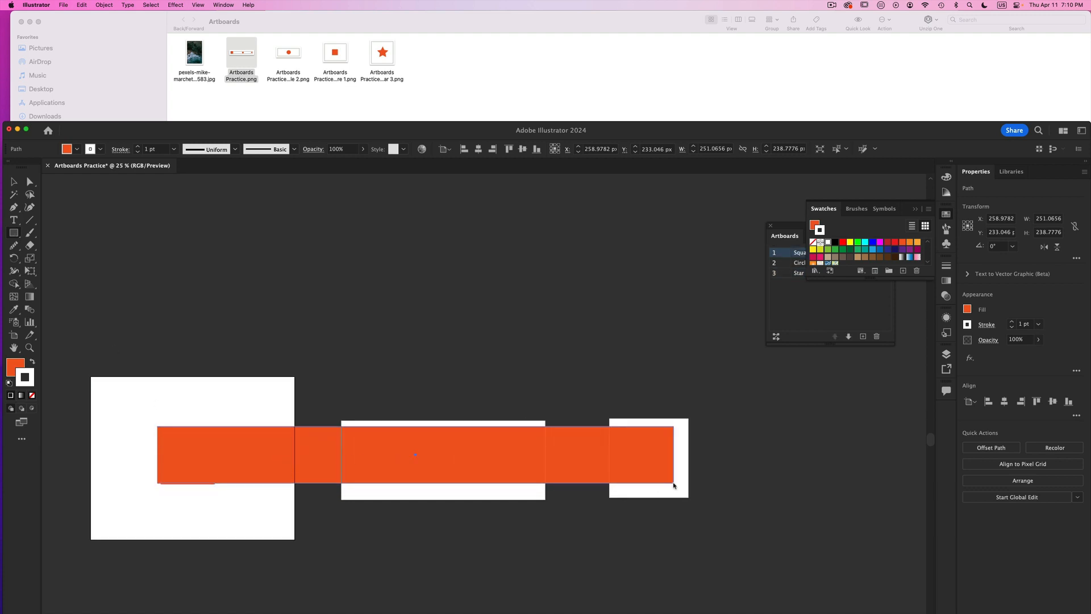
key("super+z")
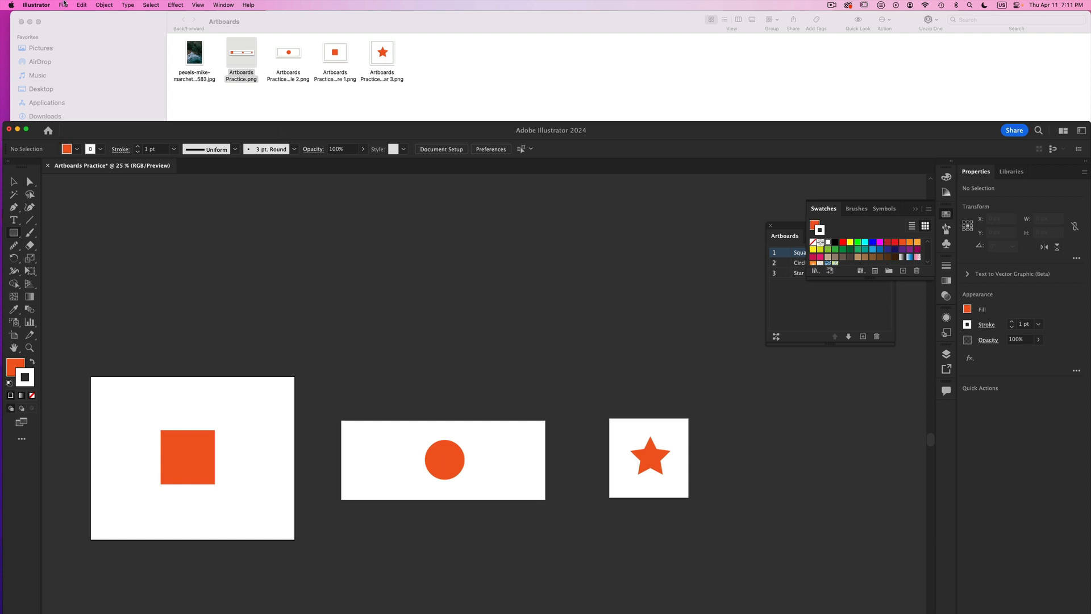
- Delete the square from the Square 1 artboard and the star from the Star 3 artboard
left_click(63, 5)
left_click(396, 289)
key("v")
left_click(188, 462)
key("Delete")
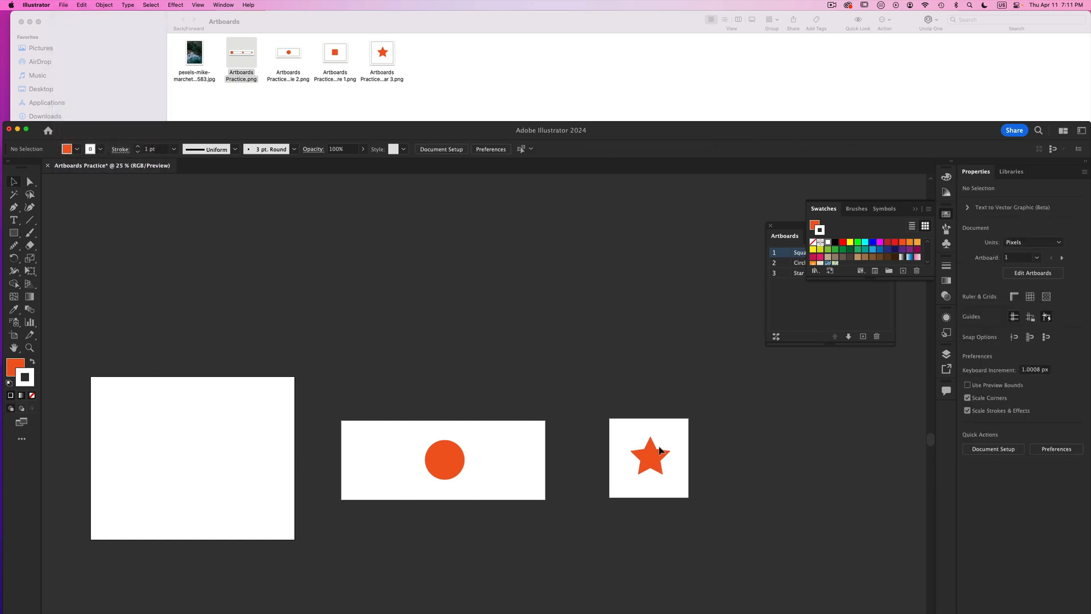
left_click(653, 459)
key("Delete")
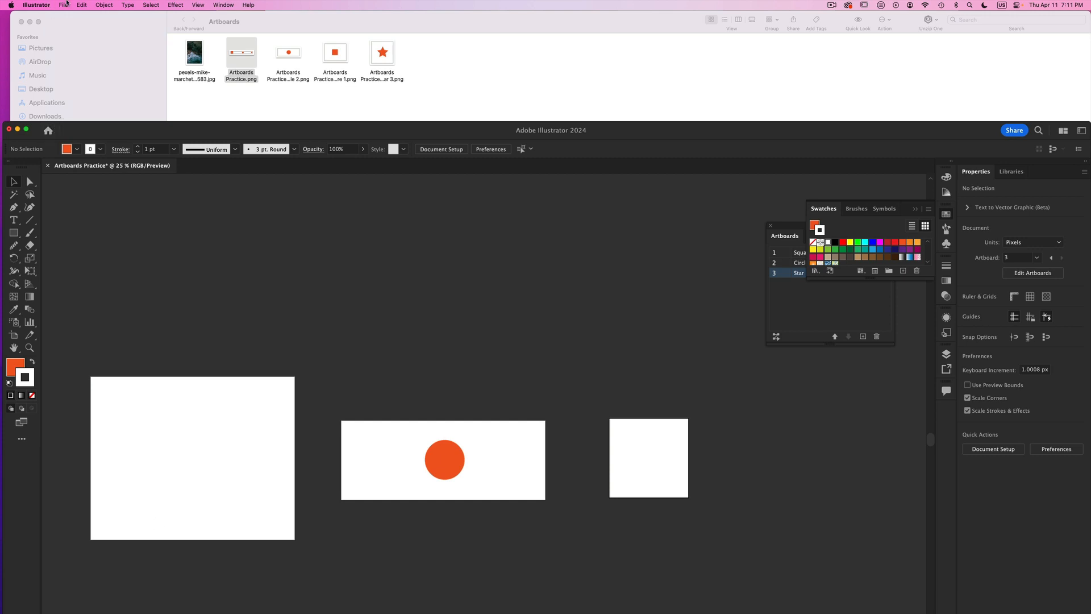
- Export the remaining circle without using artboards as Artboards Practice-circle.png, at Medium (150 ppi) with a White background
left_click(63, 5)
mouse_move(83, 195)
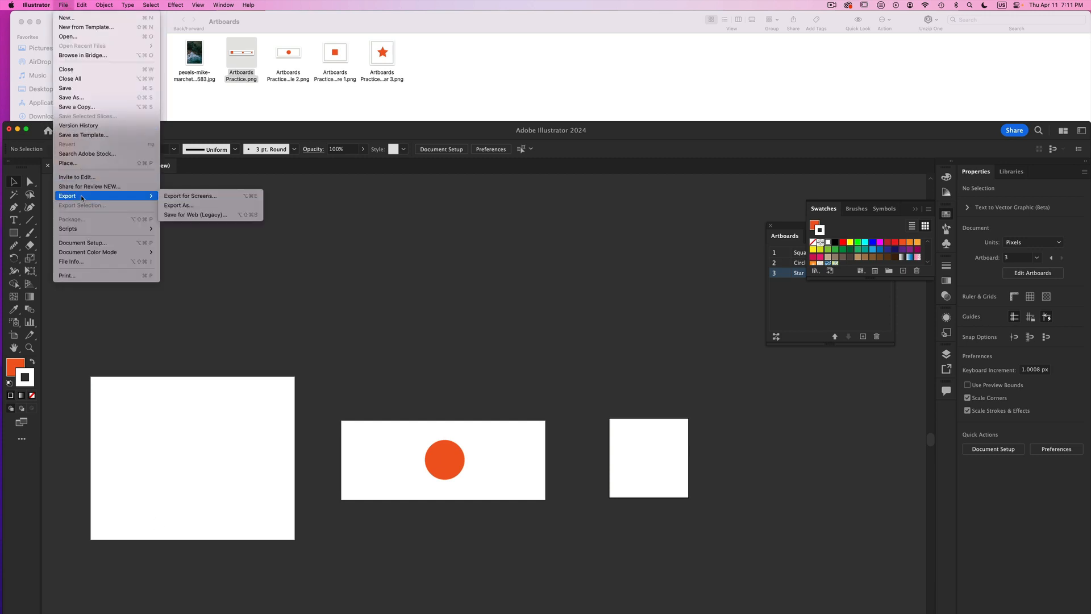
left_click(182, 205)
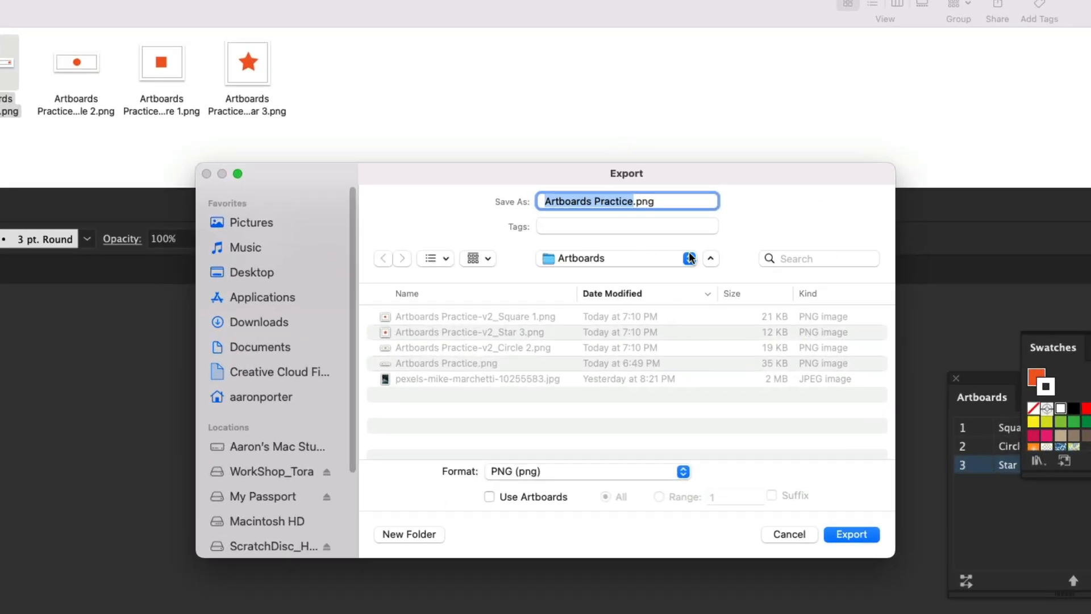
left_click(633, 201)
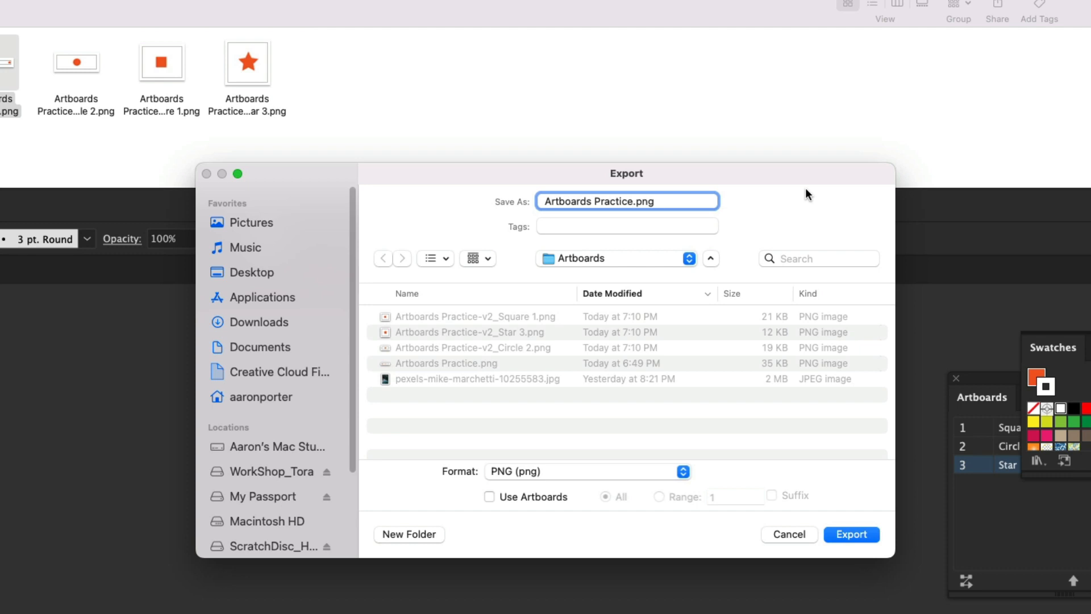
type("-circle")
key("Return")
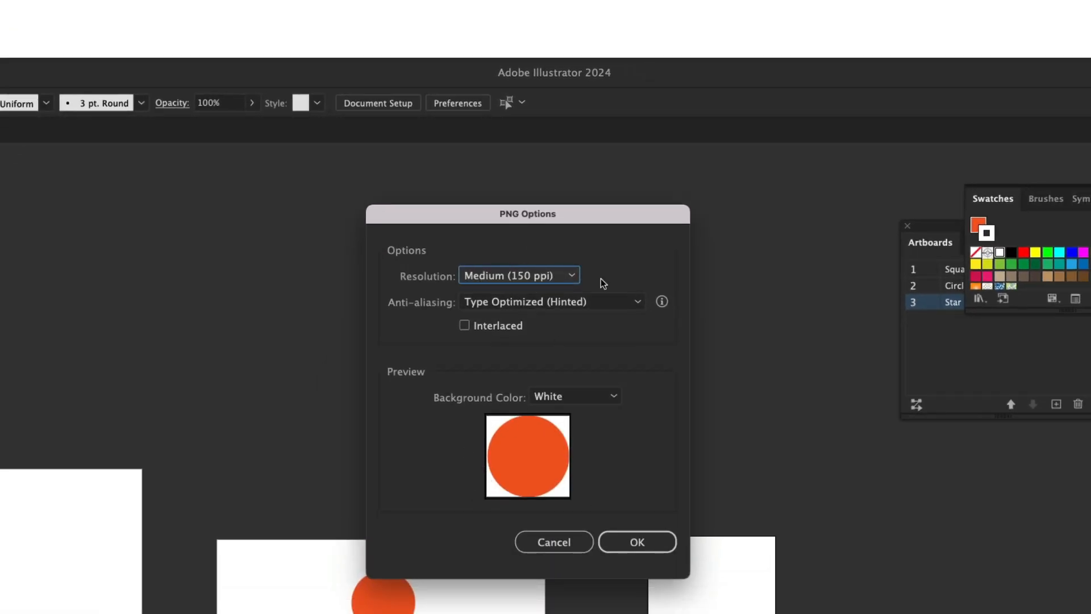
left_click(644, 544)
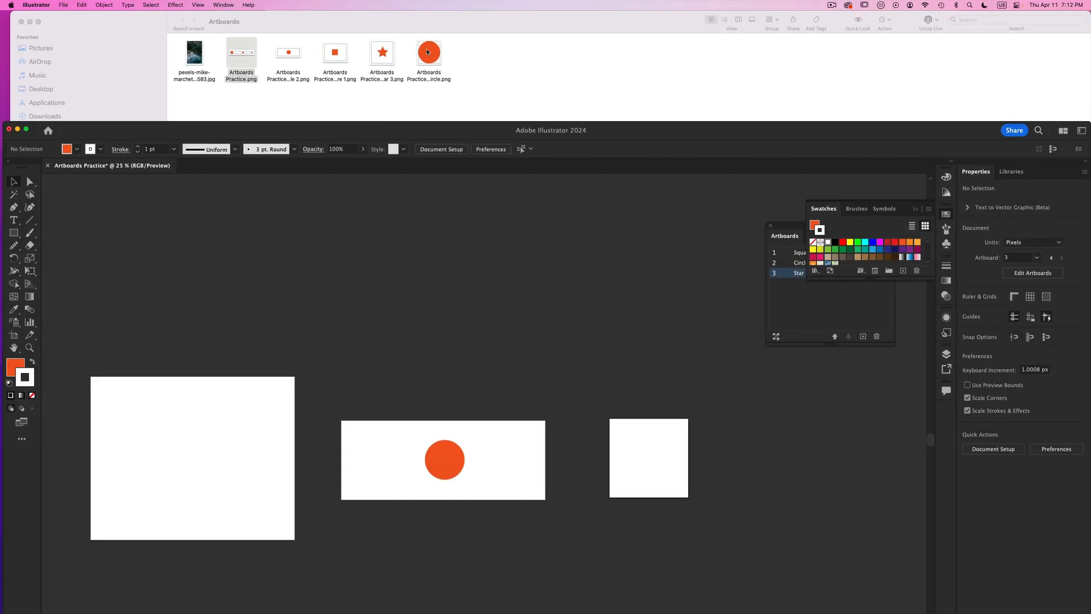
- Switch to the Artboards folder in Finder and preview Artboards Practice-circle.png
left_click(427, 51)
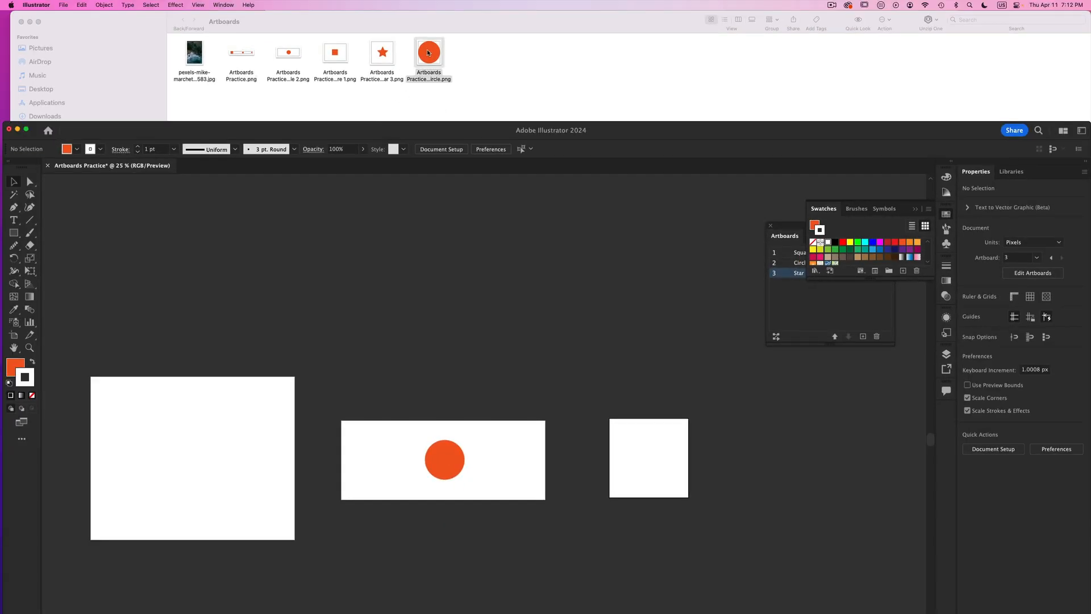
key("space")
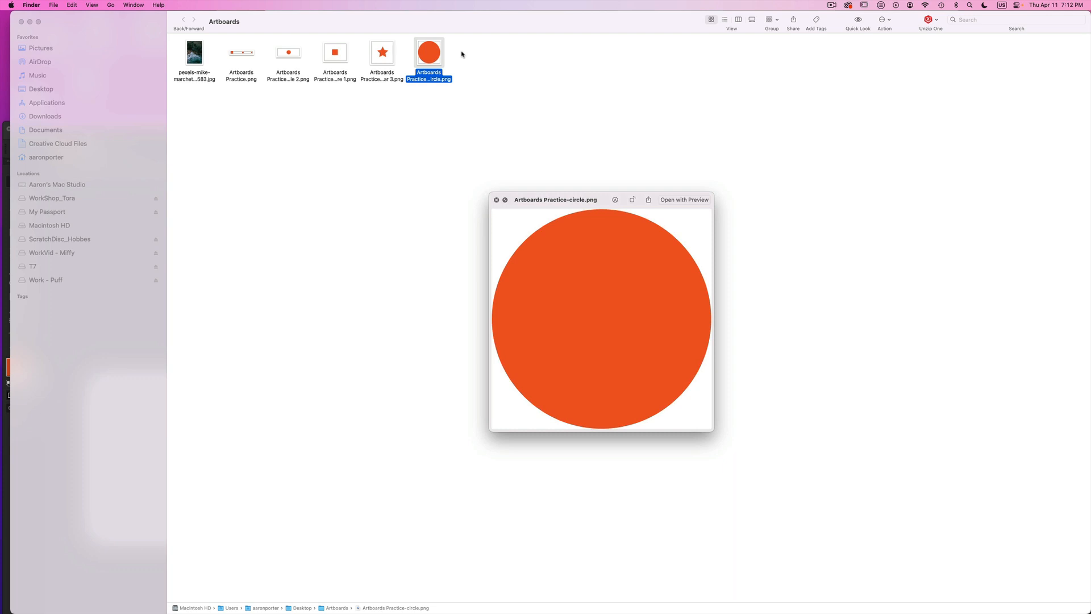
- Switch to Illustrator and export all artboards using Use Artboards as Artboards Practice-circle-ab.png, at Medium (150 ppi) with a White background
key("space")
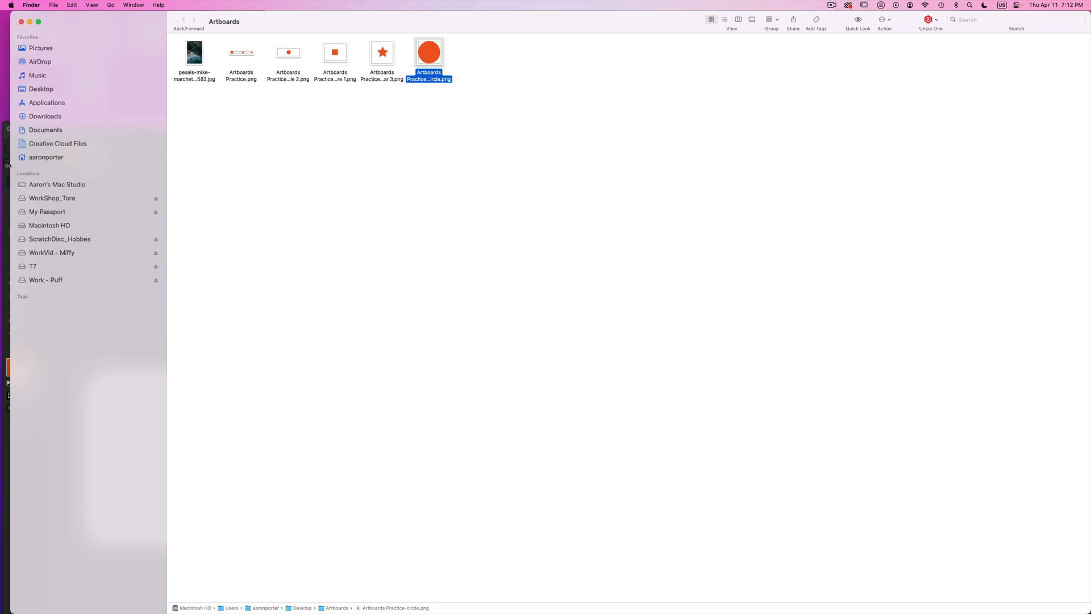
left_click(7, 179)
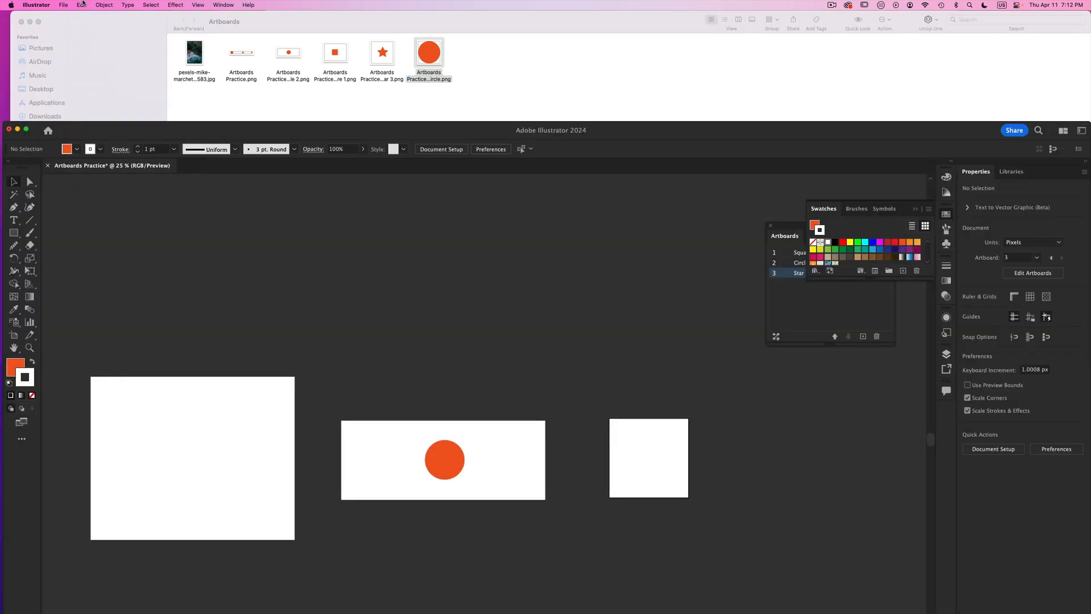
left_click(70, 4)
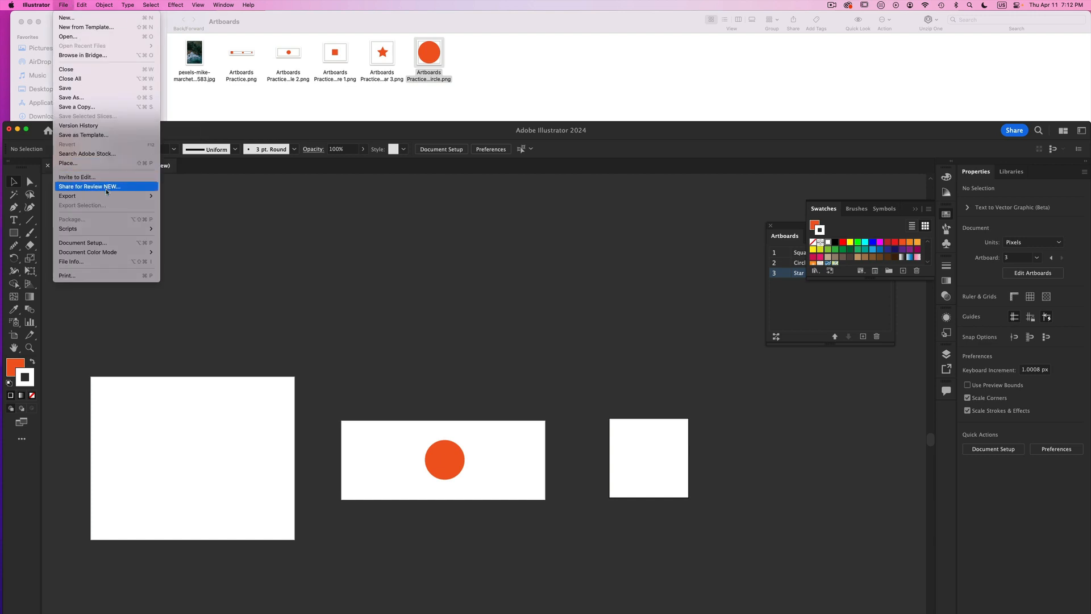
mouse_move(107, 199)
left_click(179, 205)
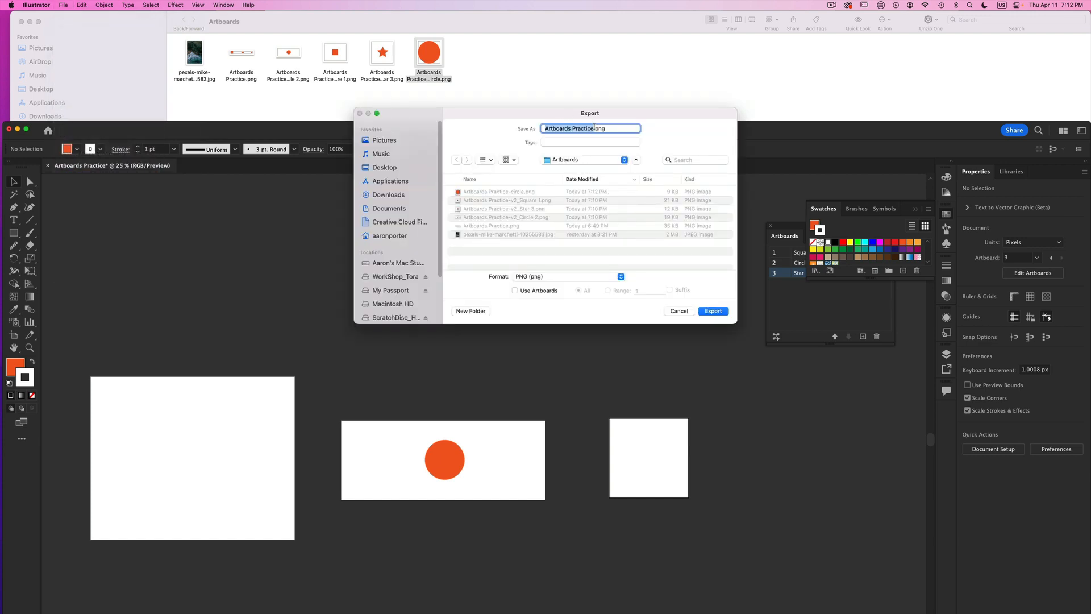
left_click(594, 128)
type("-circle-ab")
left_click(516, 290)
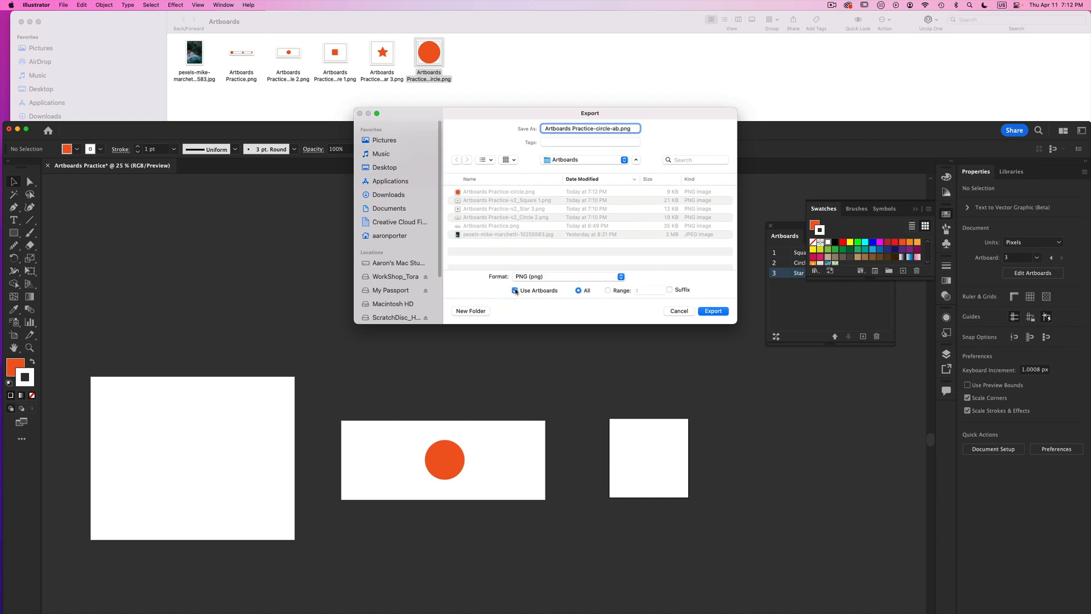
left_click(710, 313)
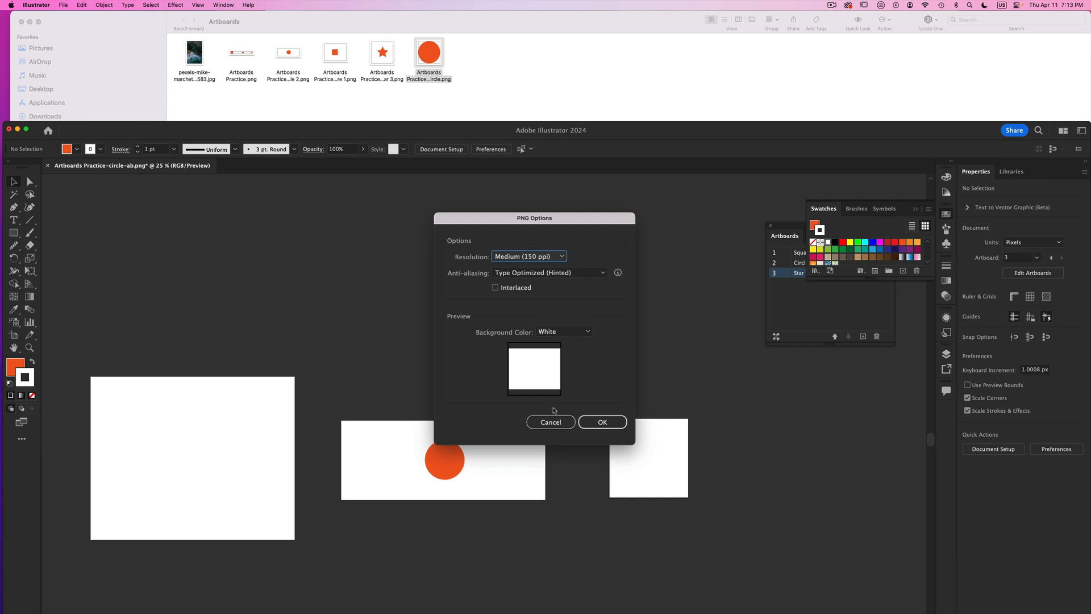
left_click(604, 421)
left_click(603, 423)
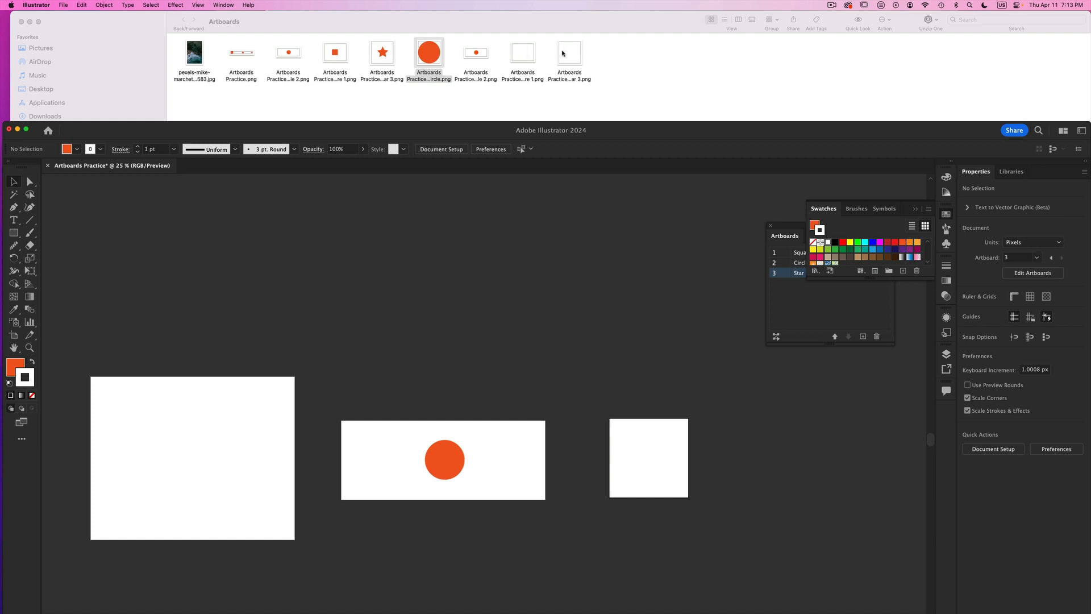
- Switch to Finder and preview the Circle 2, Square 1 and Star 3 PNGs from the Artboards Practice-circle-ab export
left_click(479, 55)
key("space")
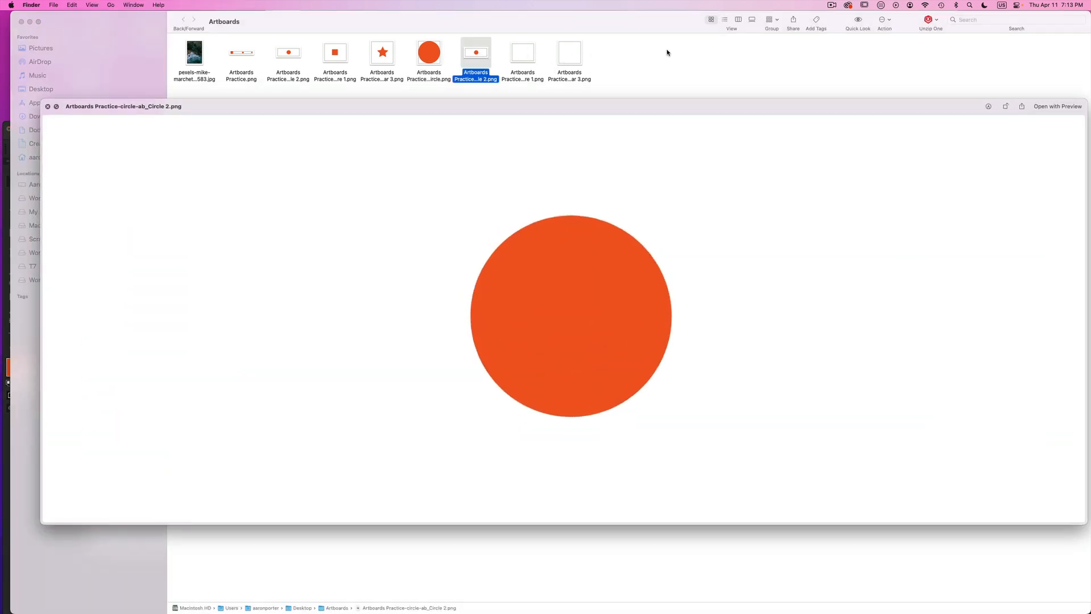
key("space")
left_click(519, 53)
key("space")
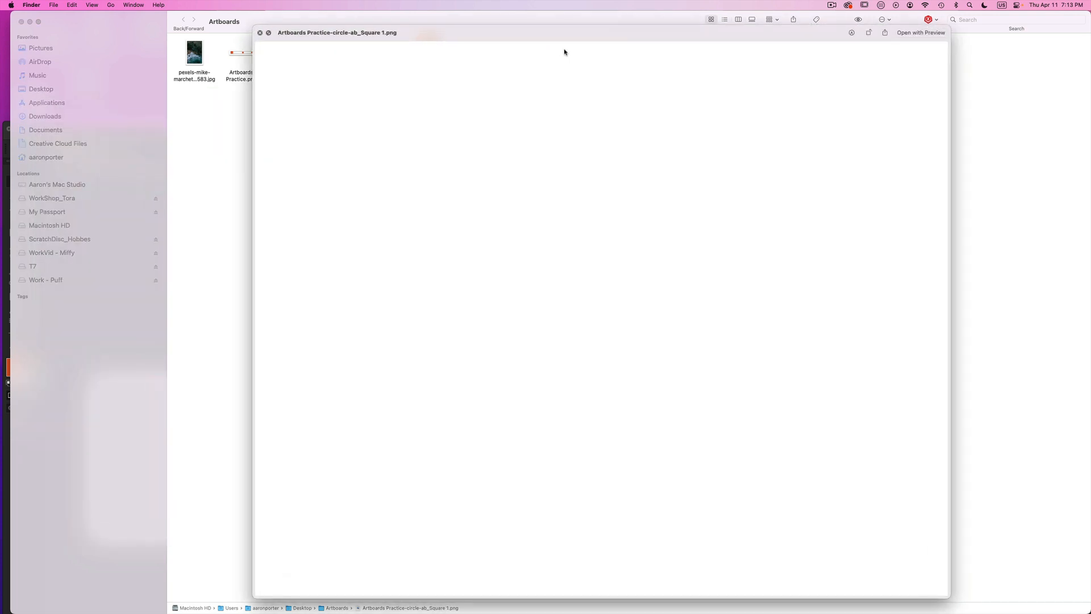
key("space")
left_click(565, 51)
key("space")
key("space")
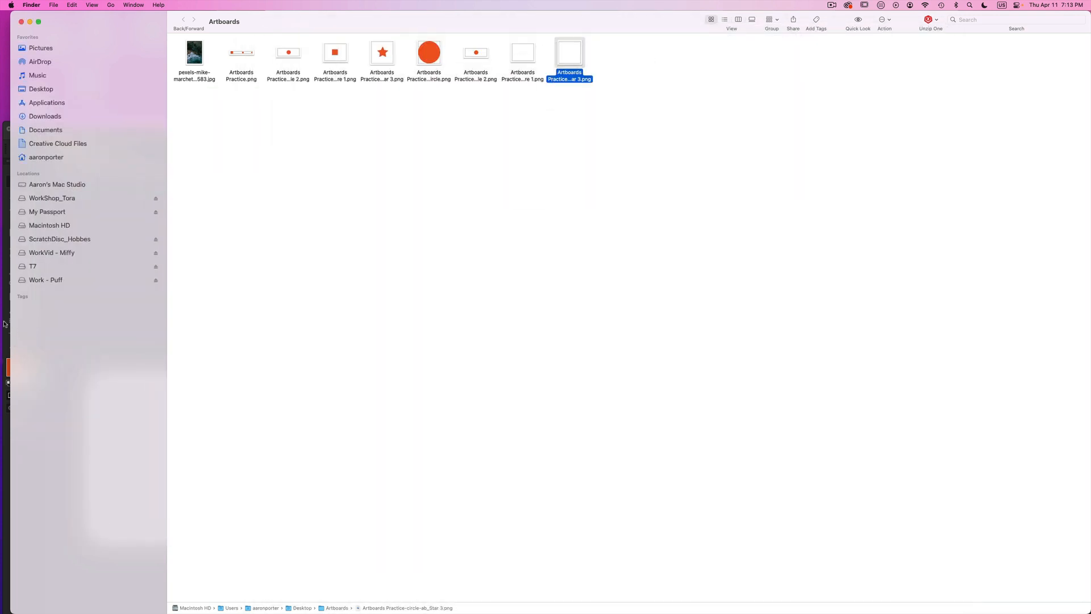
- Switch to Illustrator and delete the orange circle from the Circle 2 artboard
left_click(5, 319)
left_click(450, 455)
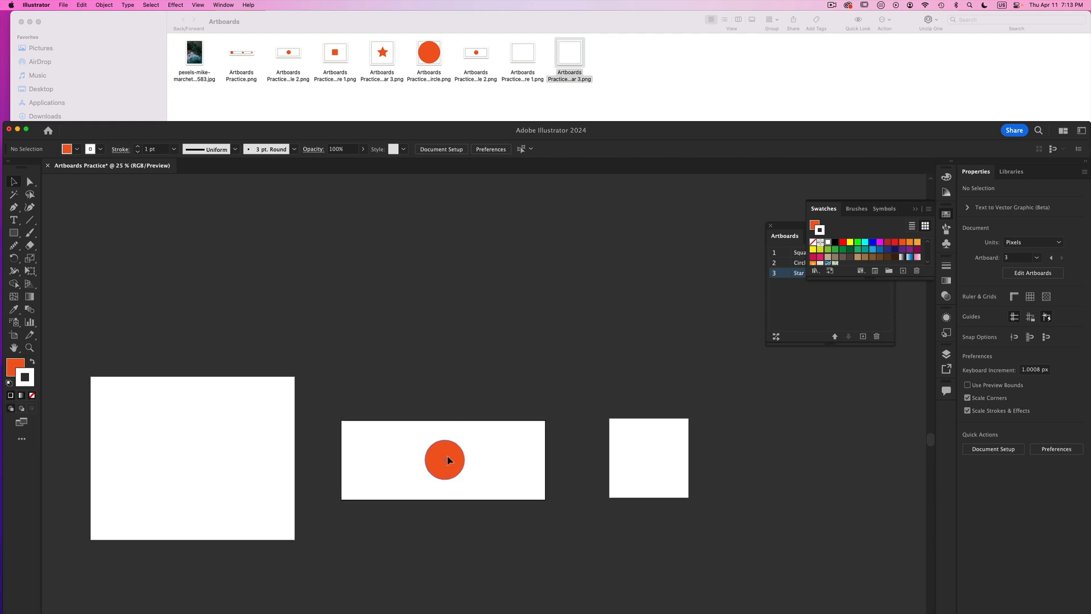
key("Delete")
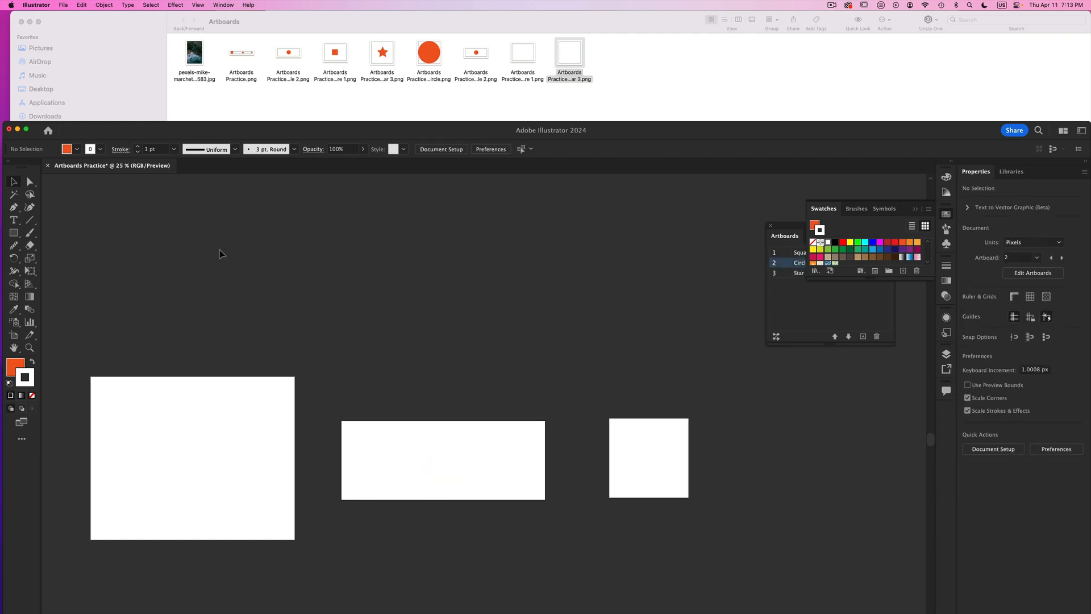
- Export all three empty artboards using Use Artboards as Artboards Practice---.png, at Medium (150 ppi) with a White background
left_click(65, 5)
mouse_move(108, 195)
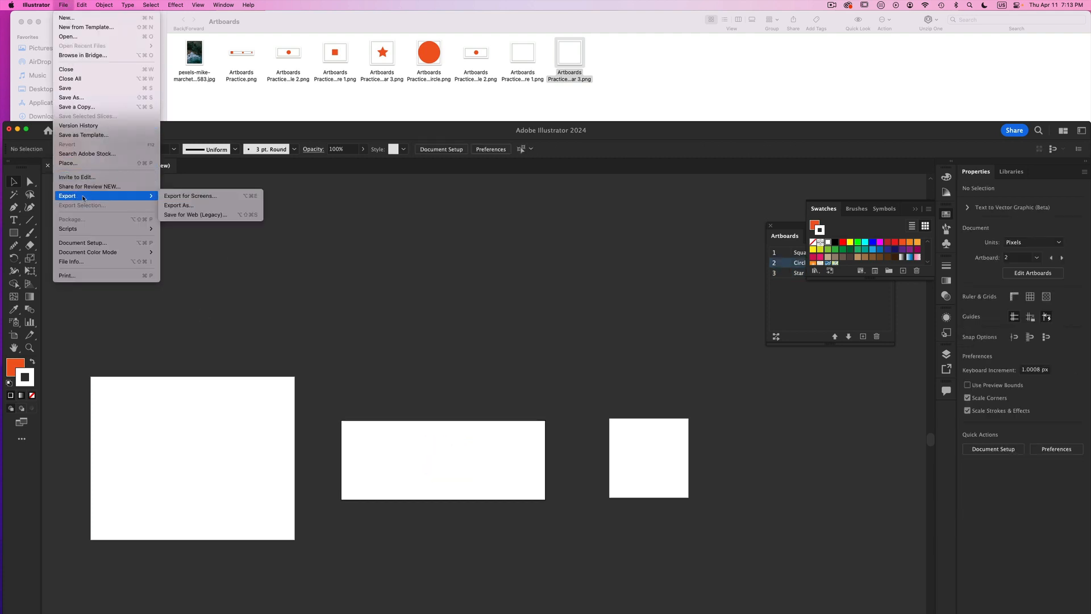
left_click(177, 207)
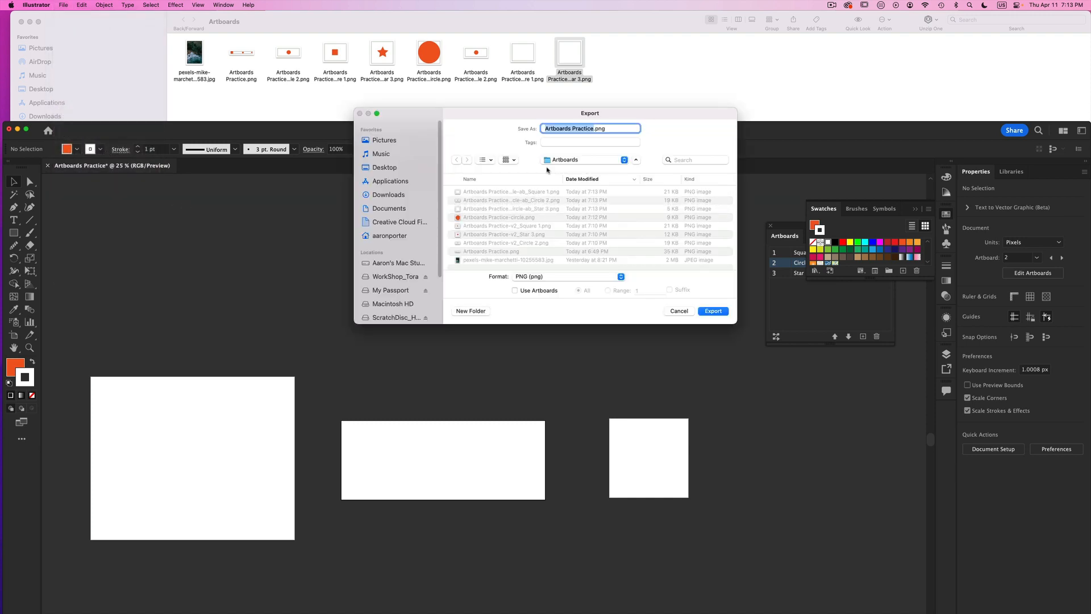
left_click(514, 290)
left_click(594, 128)
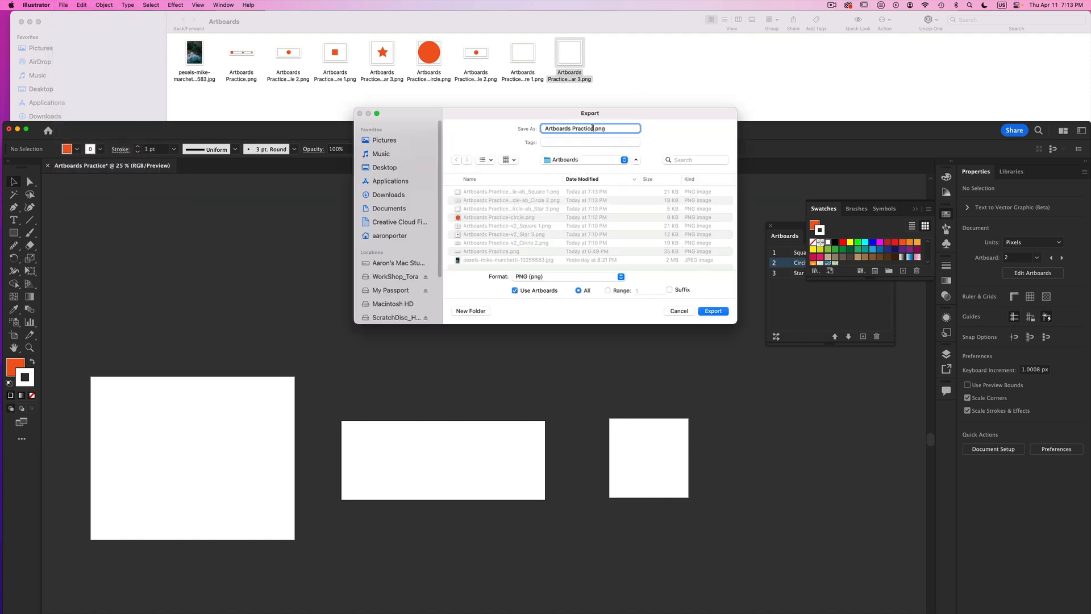
type("---")
left_click(712, 311)
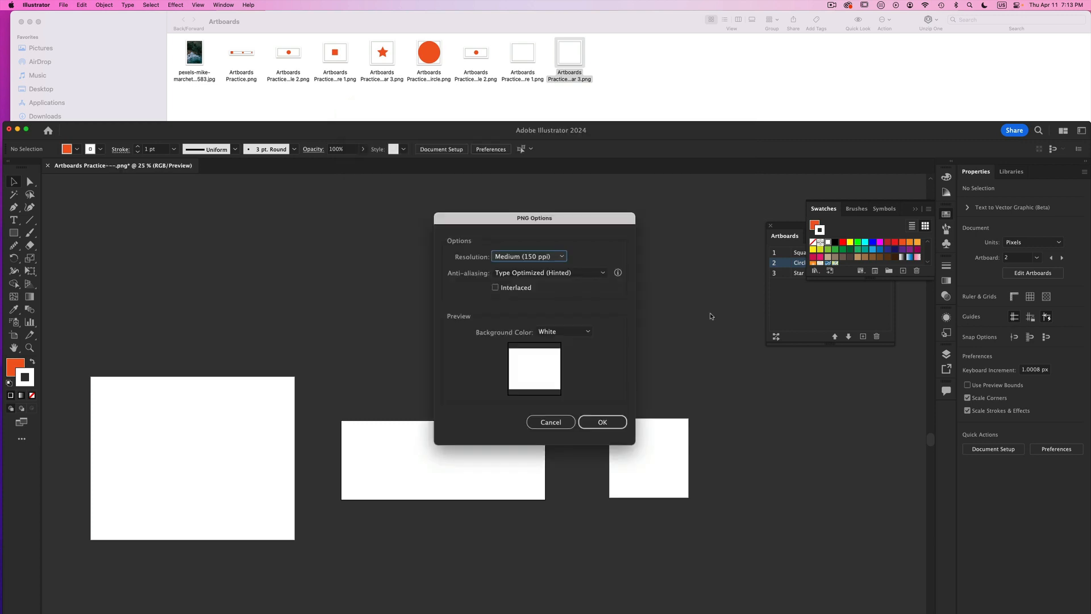
left_click(612, 421)
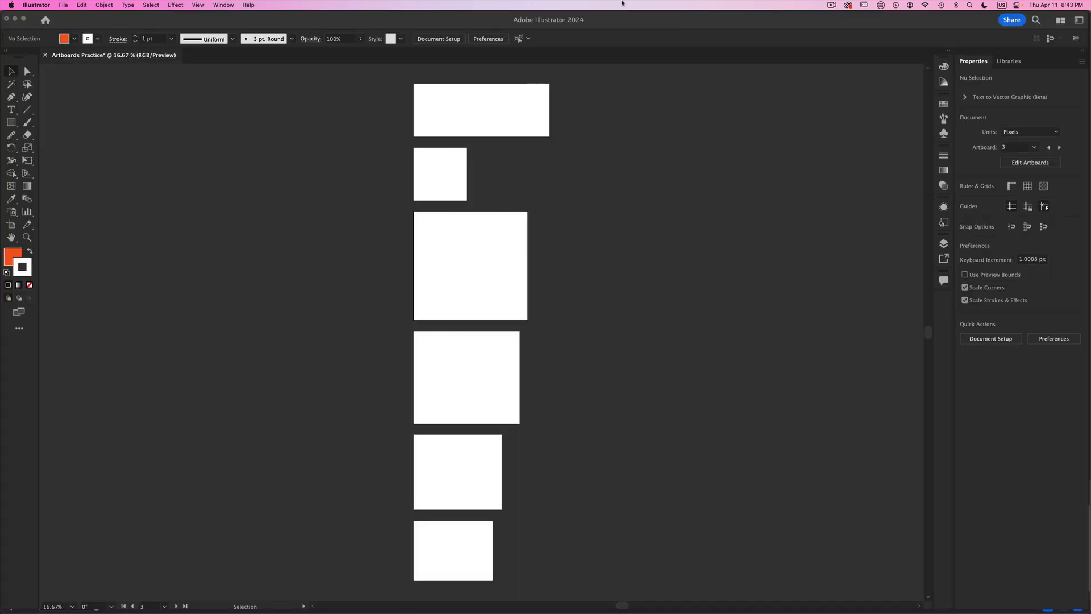
- Export all six blank artboards using Use Artboards as Artboards Practice6.png, at Medium (150 ppi) with a Transparent background
left_click(63, 4)
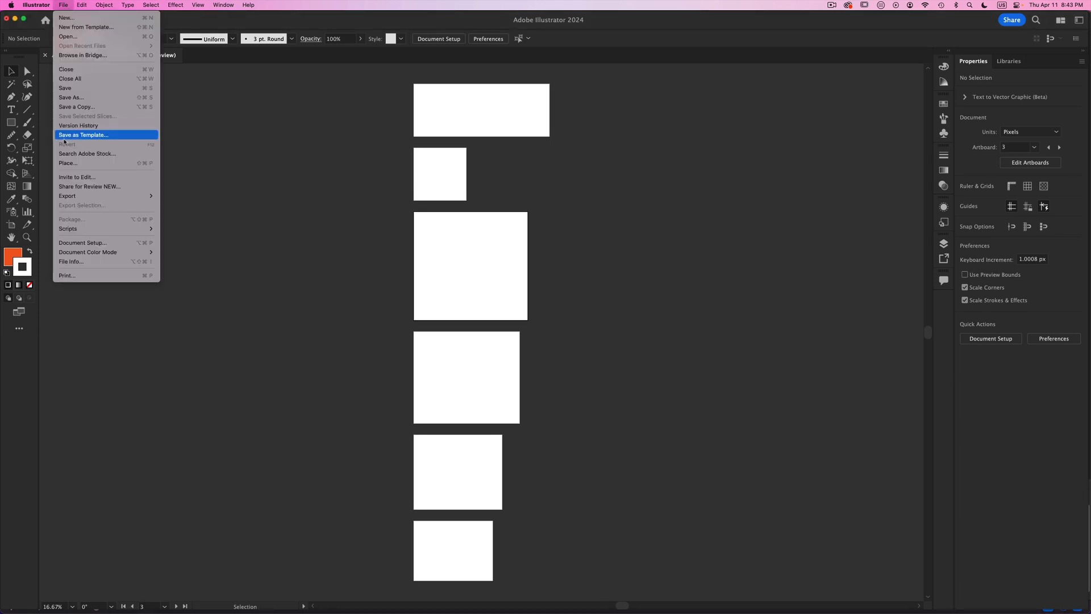
mouse_move(63, 195)
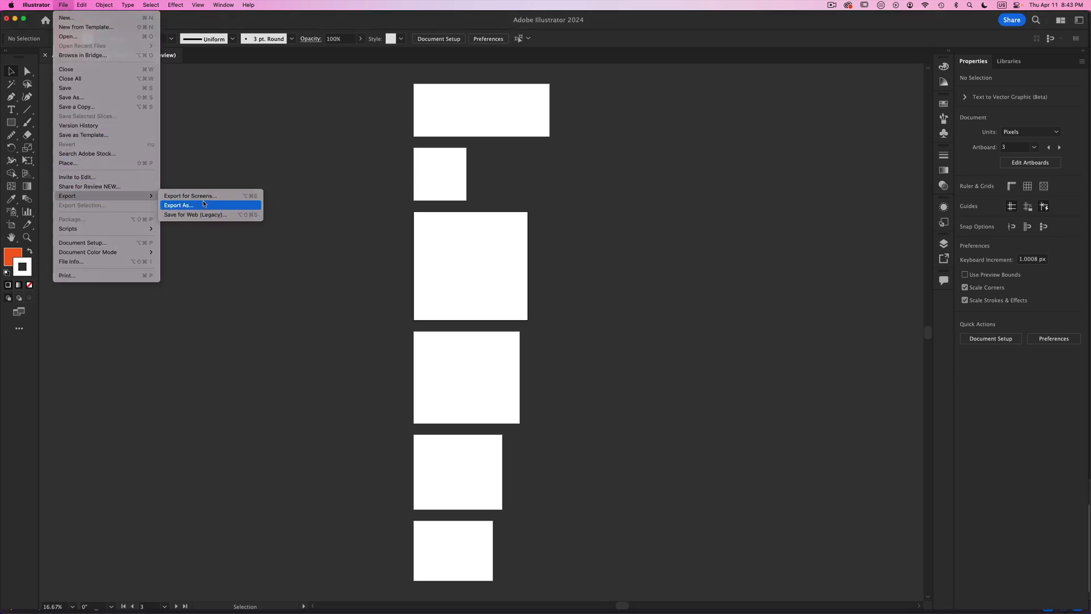
left_click(178, 205)
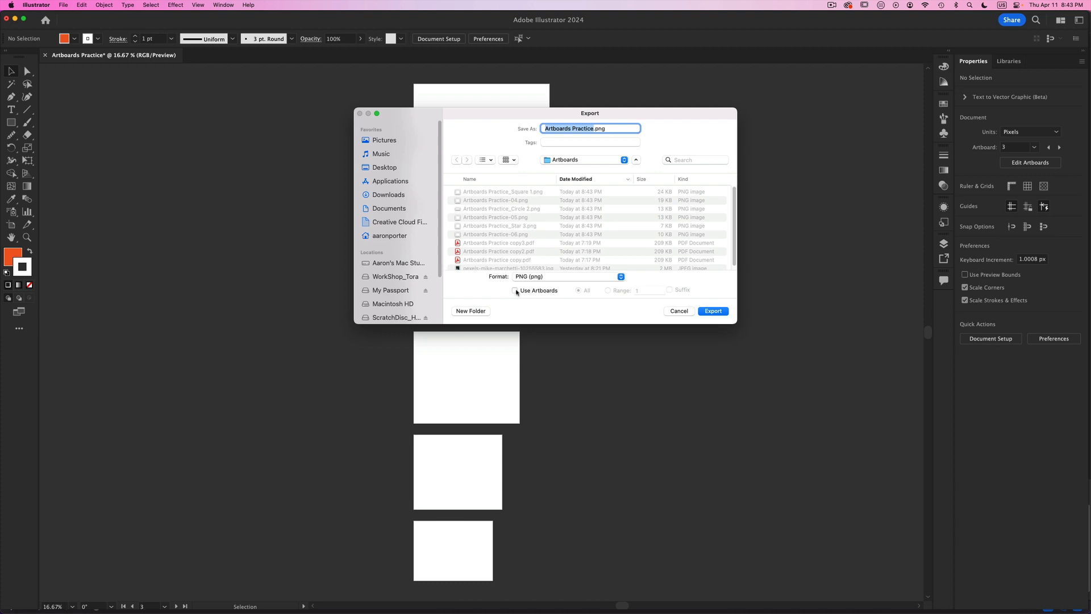
left_click(515, 289)
left_click(592, 129)
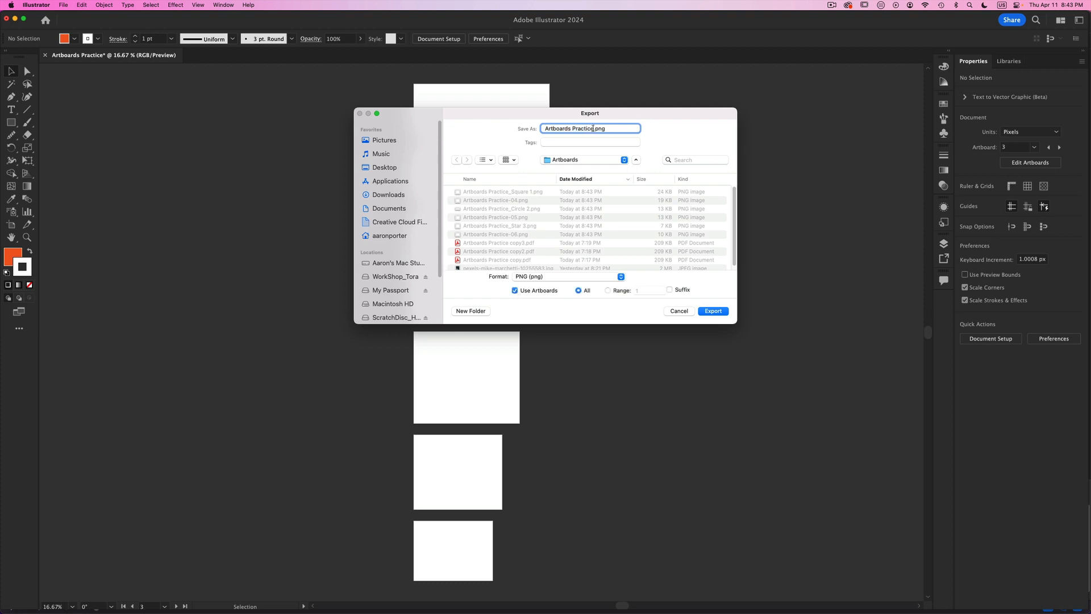
type("6")
key("Return")
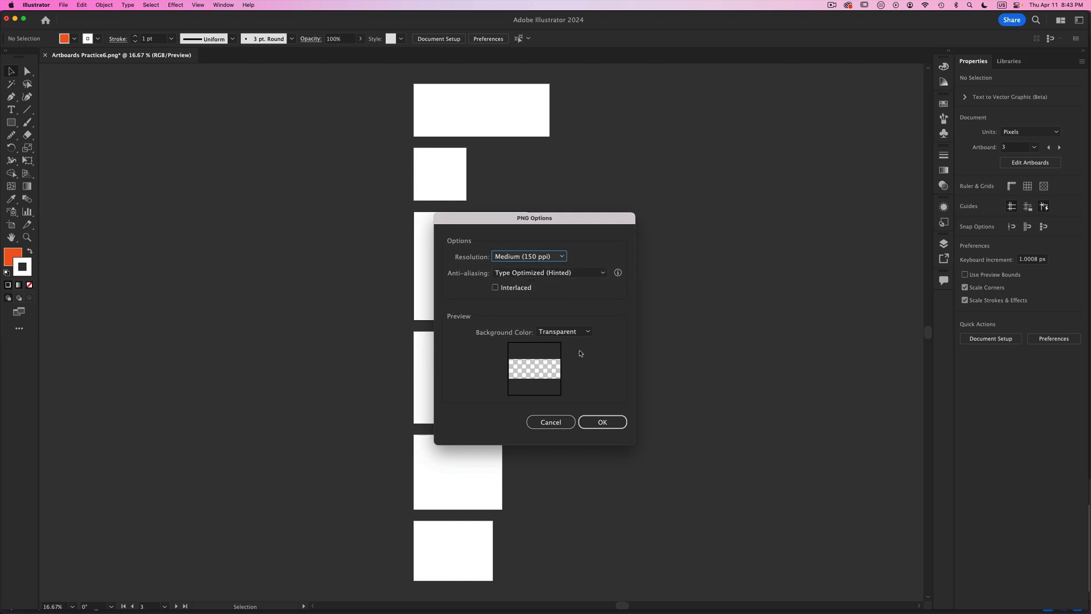
left_click(614, 422)
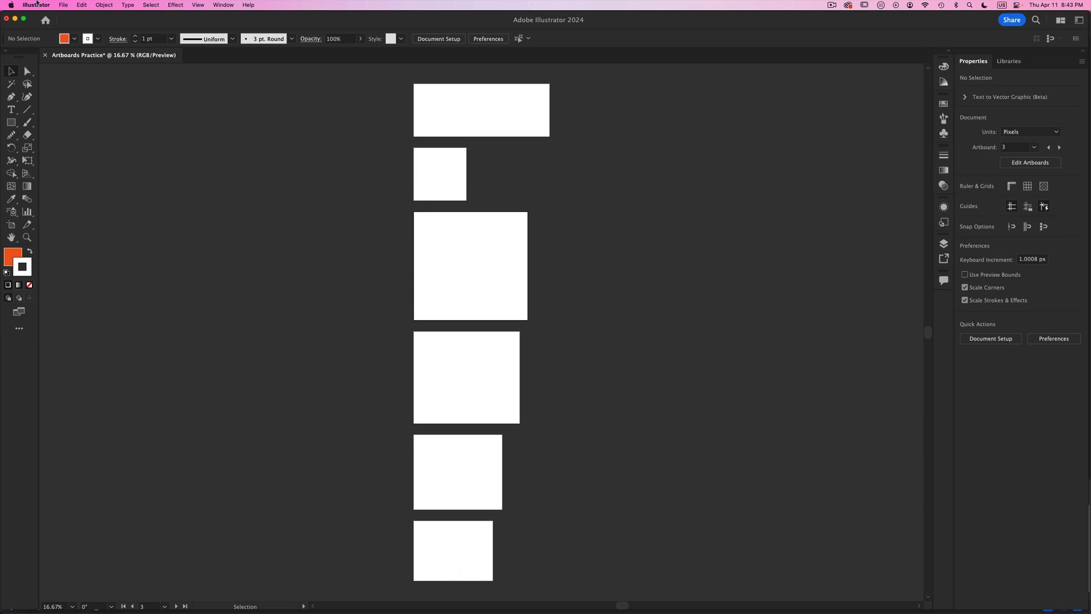
- Try to export the blank document as Artboards Practice.png in PNG format without using artboards
left_click(64, 5)
mouse_move(102, 195)
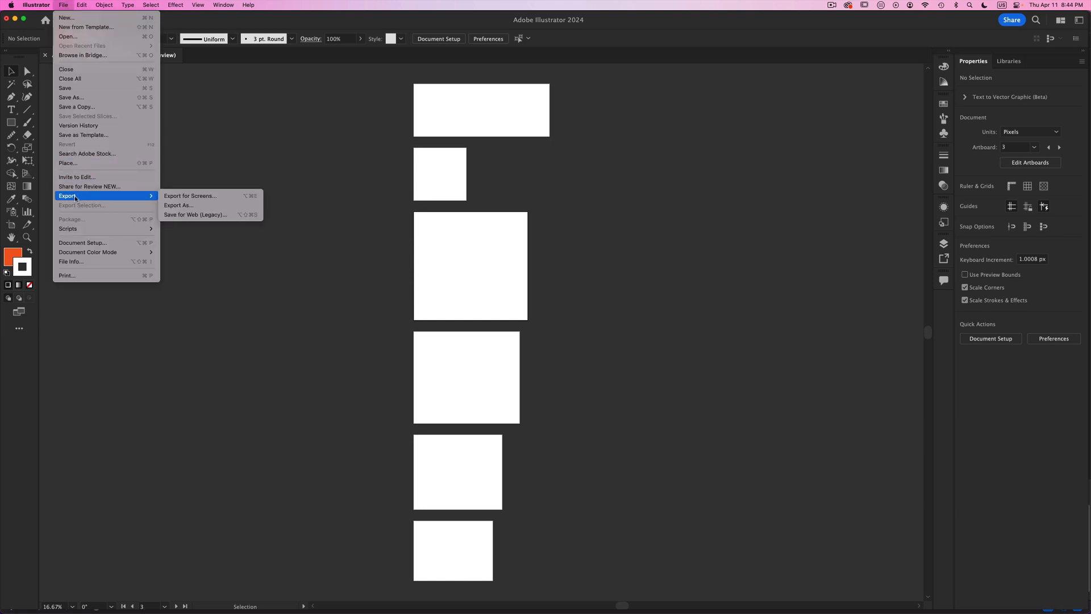
left_click(211, 207)
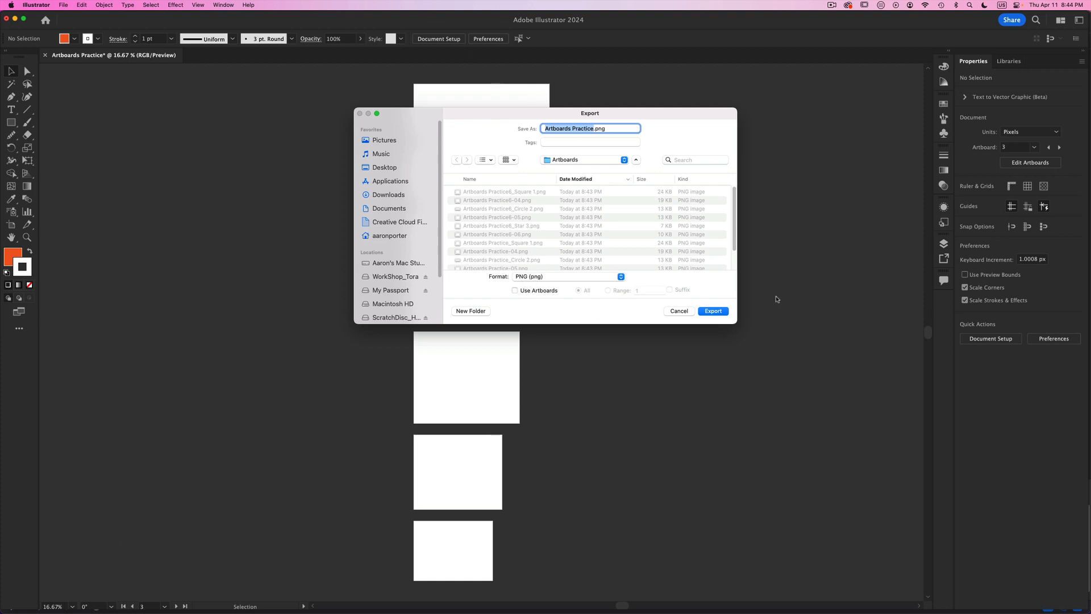
left_click(726, 311)
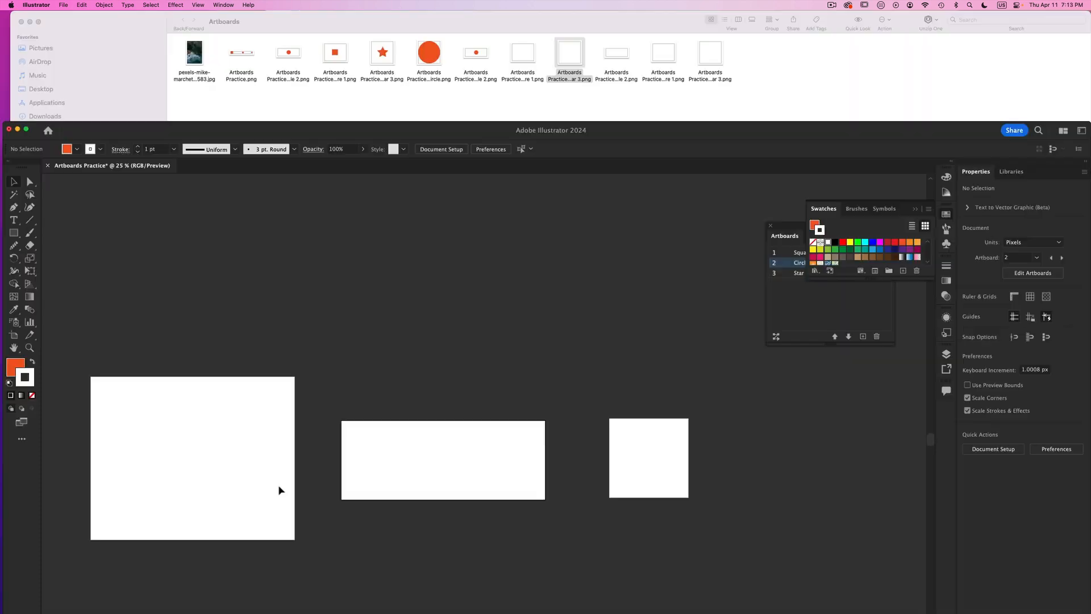
- Paste the orange circle in place on the Circle 2 artboard, and delete the Square 1 and Star 3 artboards
key("super+shift+v")
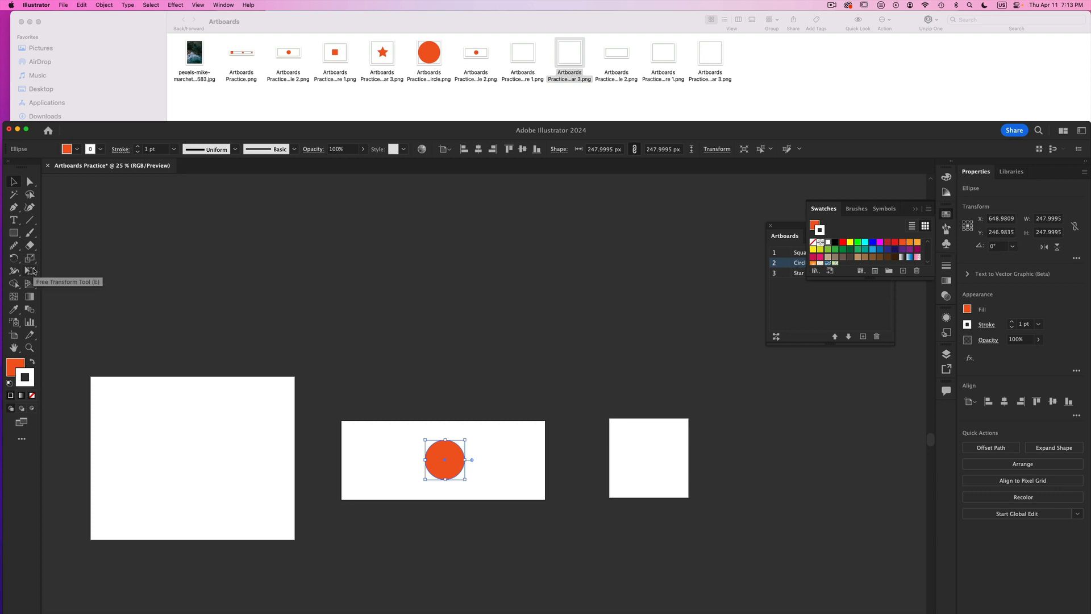
left_click(16, 335)
left_click(195, 432)
key("Delete")
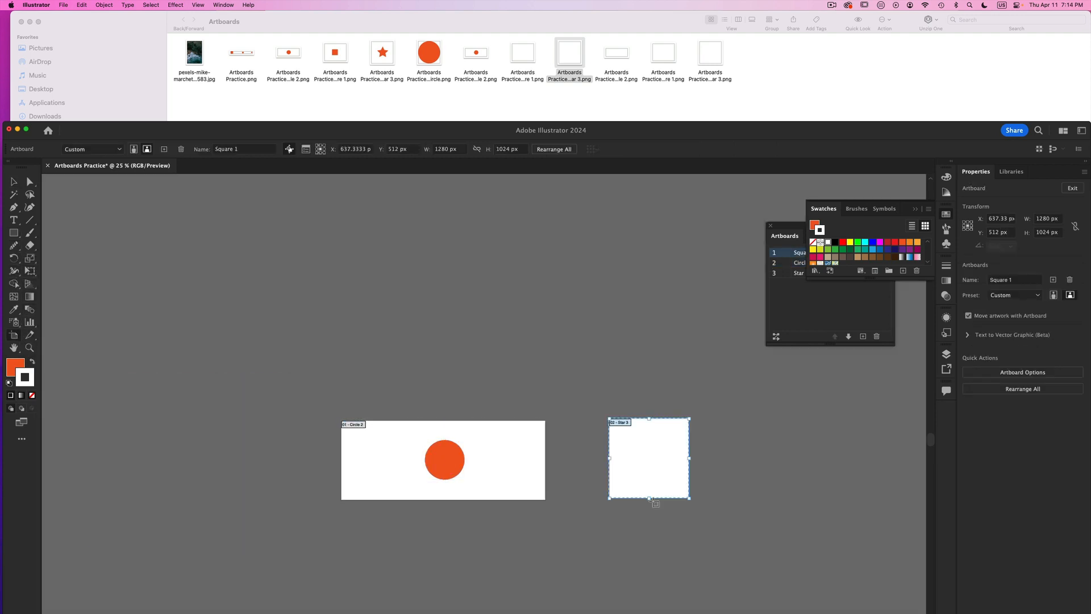
key("Delete")
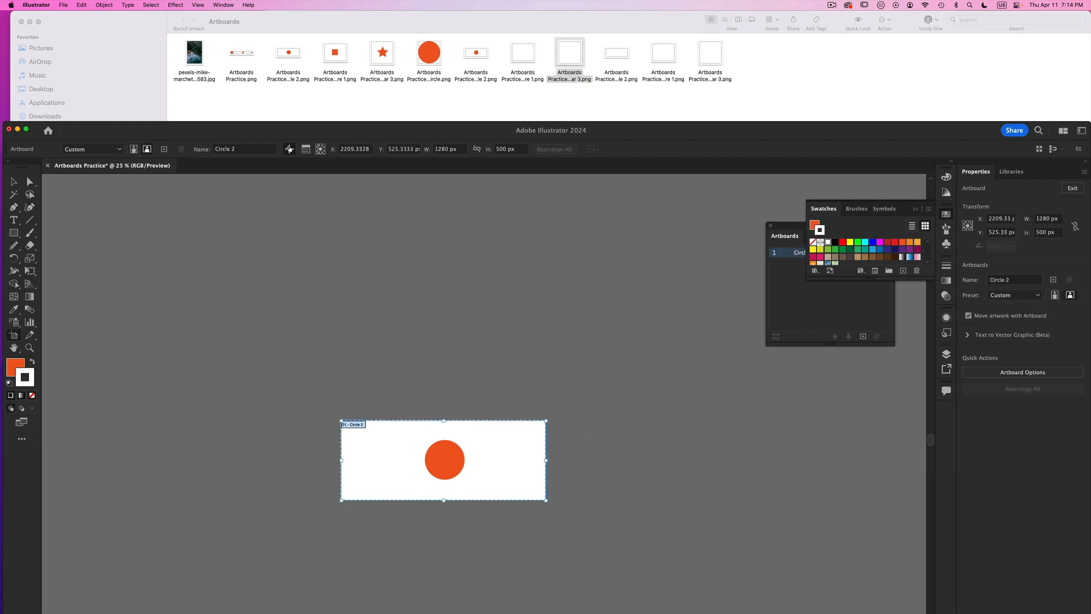
key("Escape")
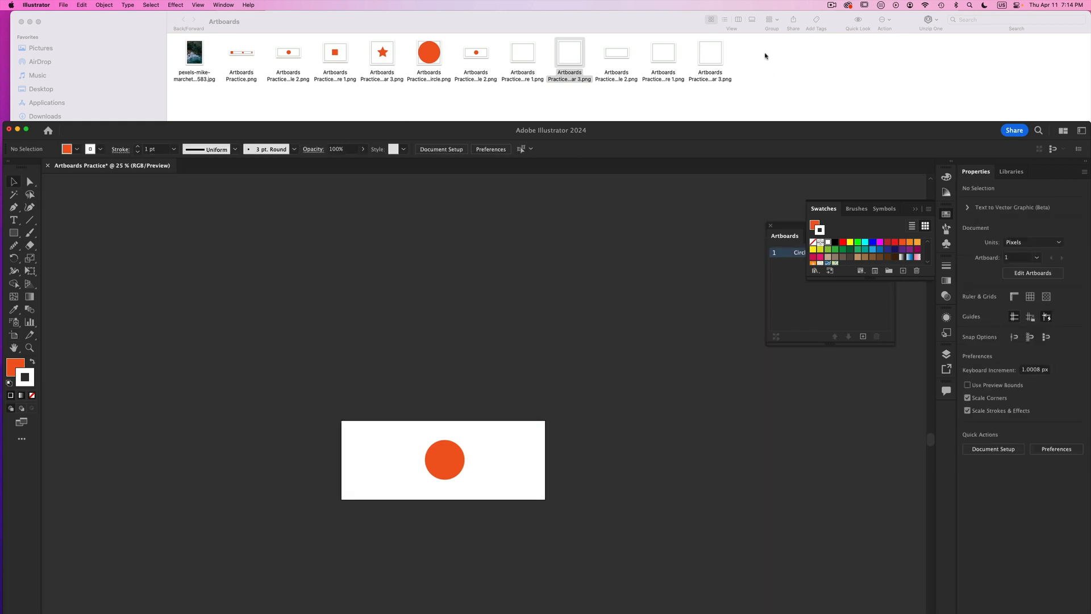
- Switch to Finder and move all the Artboards Practice PNG exports in the Artboards folder to the Trash
left_click_drag(765, 56, 236, 95)
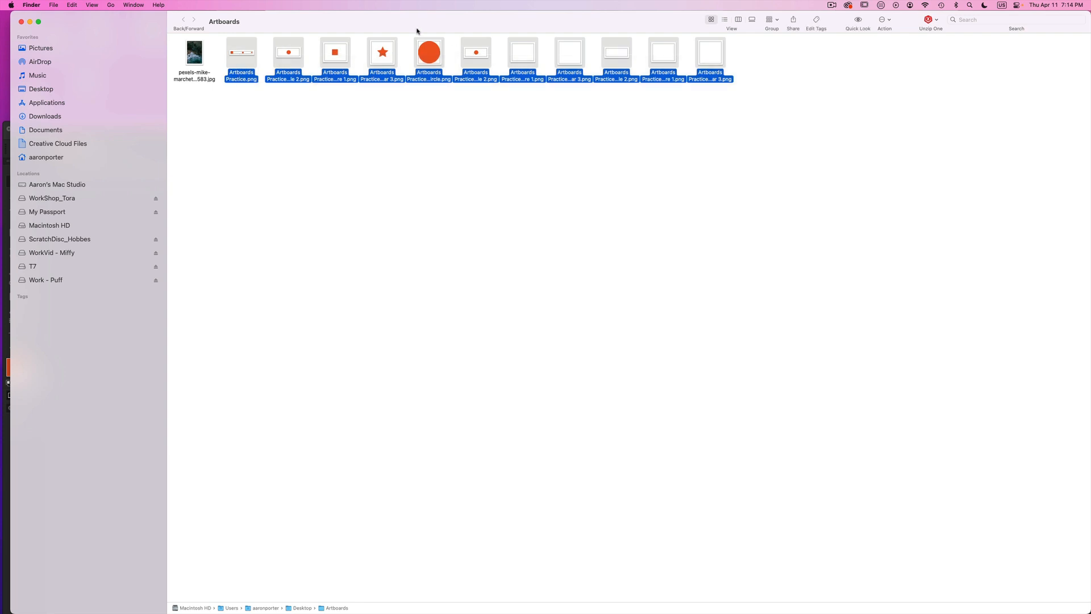
right_click(425, 53)
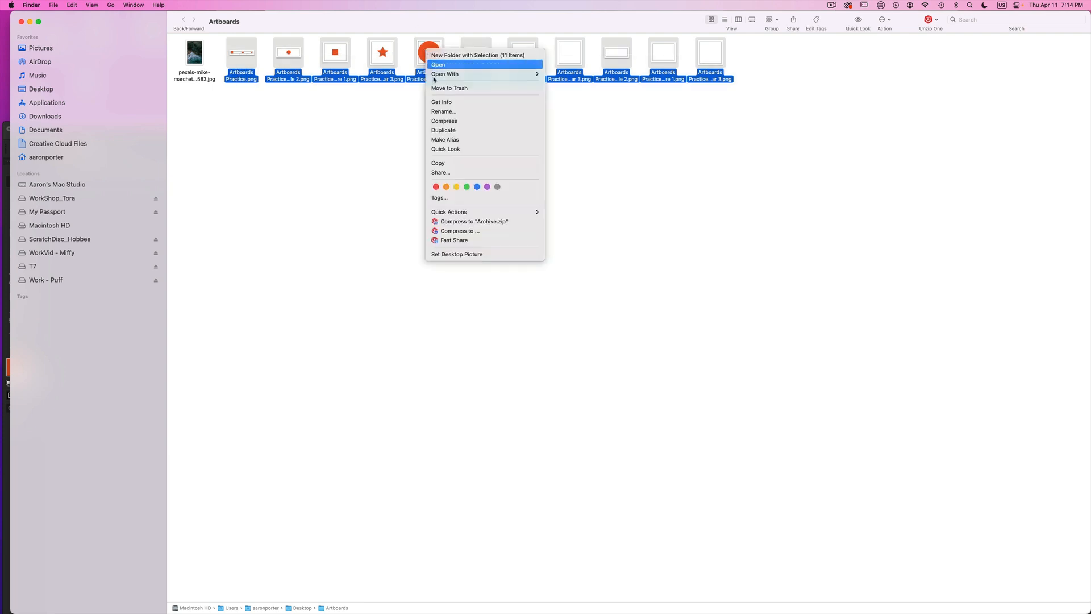
left_click(460, 87)
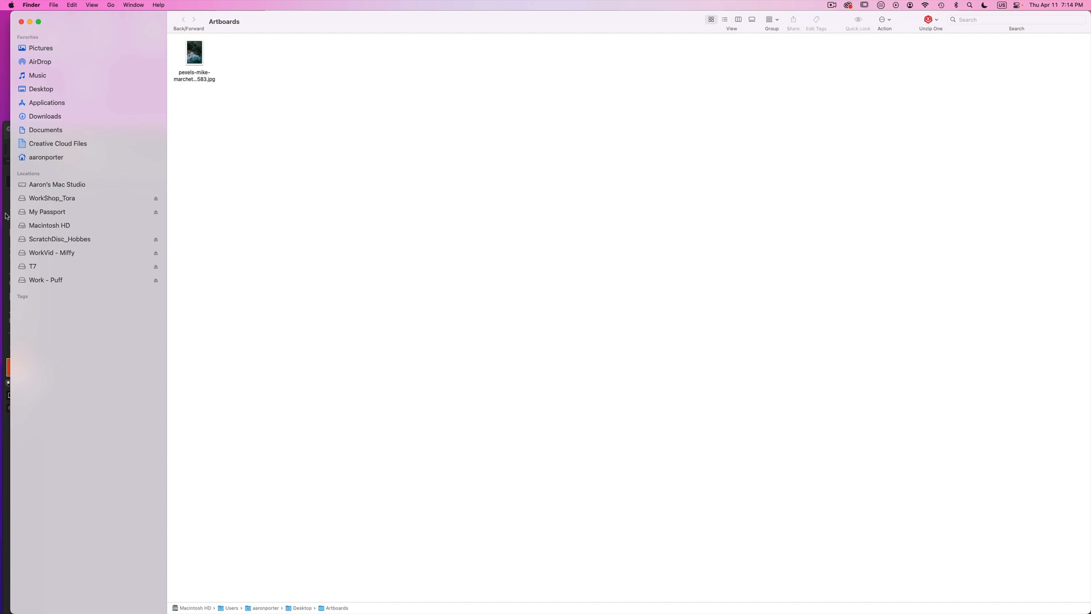
- Switch to Illustrator and bring the Circle 2 artboard into closer view at 33.33% zoom
left_click(7, 216)
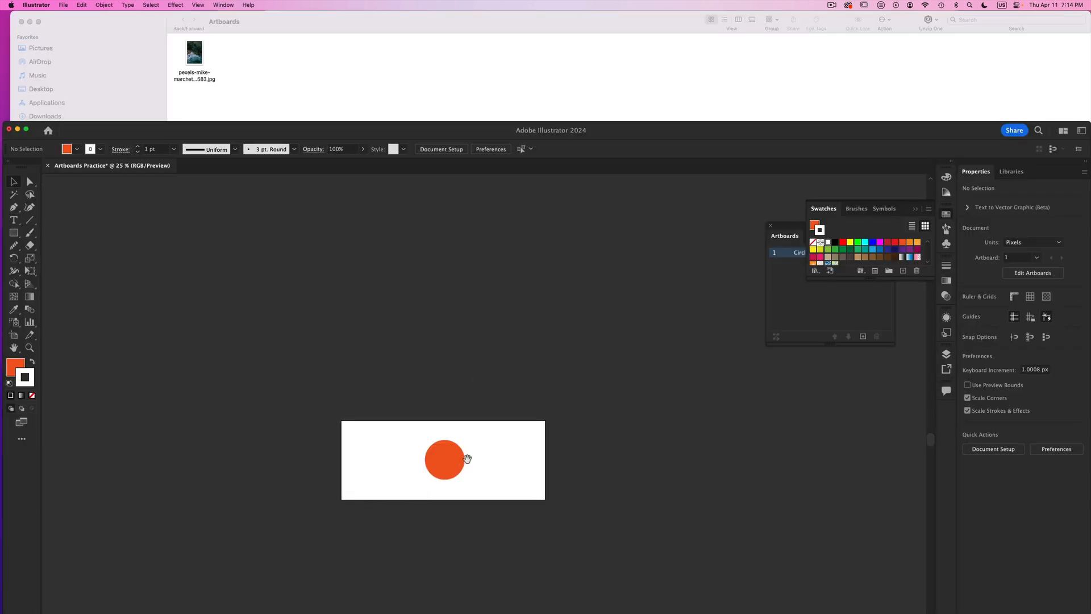
left_click_drag(466, 460, 475, 355)
key("super+equal")
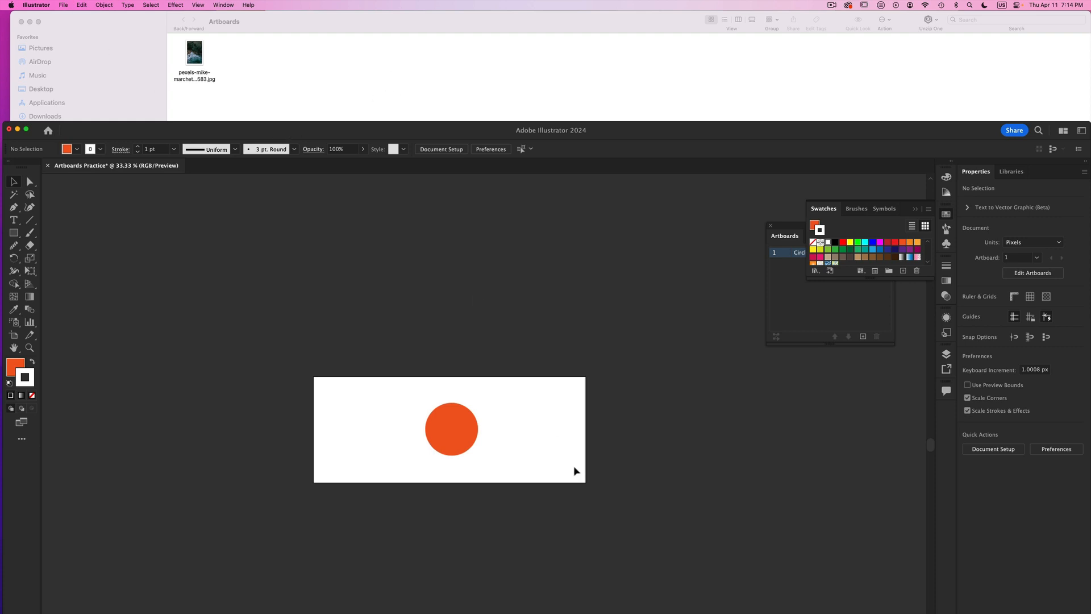
- Switch to Finder and restore the trashed Artboards Practice PNG exports to the Artboards folder
left_click(38, 5)
left_click(298, 163)
left_click(399, 66)
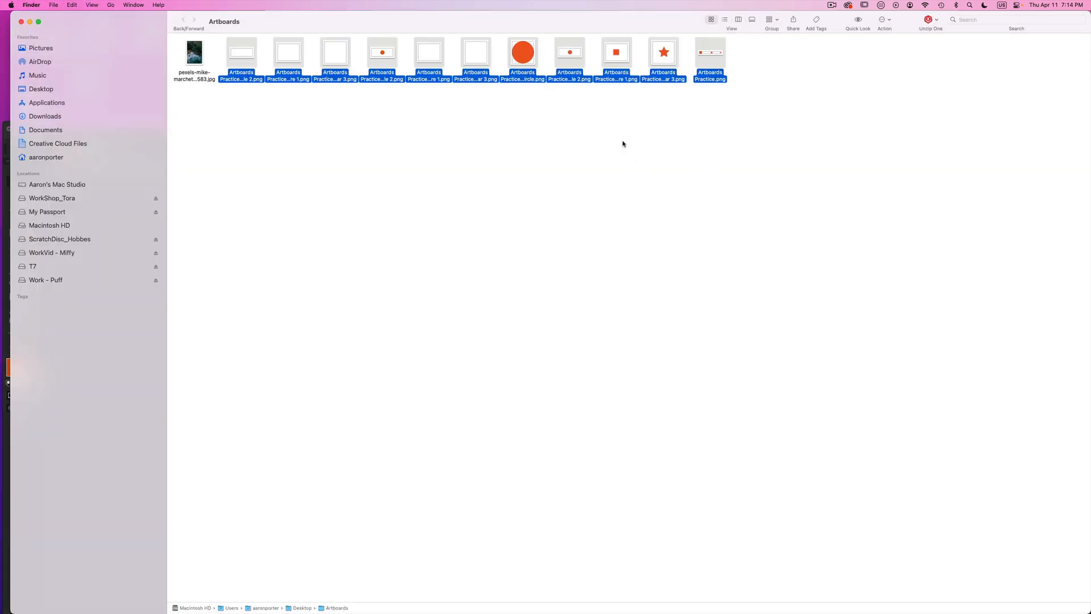
- Set aside Artboards Practice-v2_Circle 2.png, move the other Artboards Practice PNGs to the Trash, and place the kept file beside the JPG
left_click(570, 160)
left_click_drag(562, 39, 373, 142)
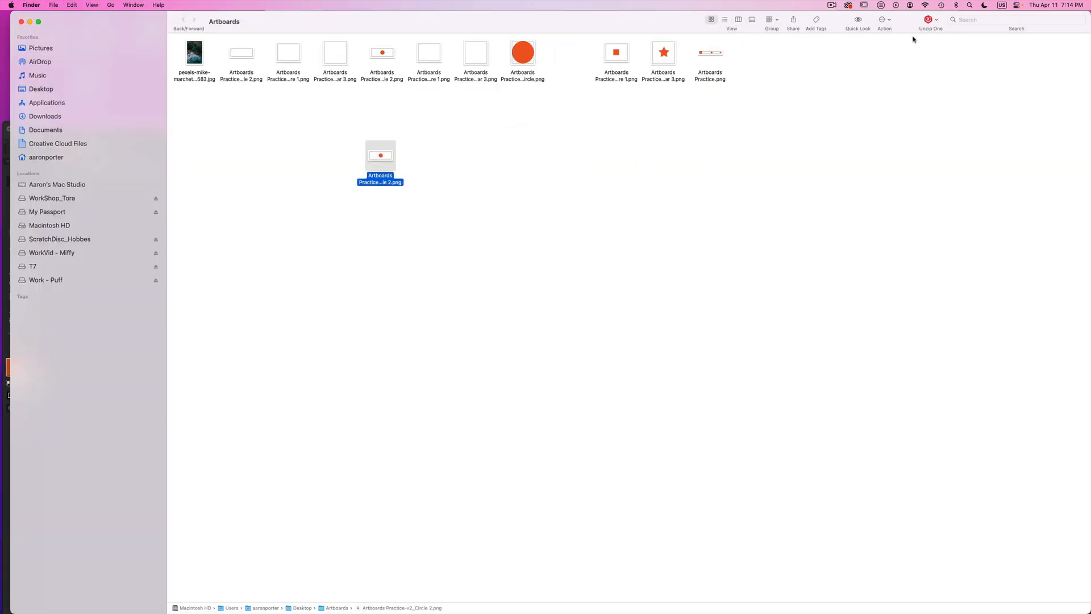
left_click_drag(778, 48, 229, 92)
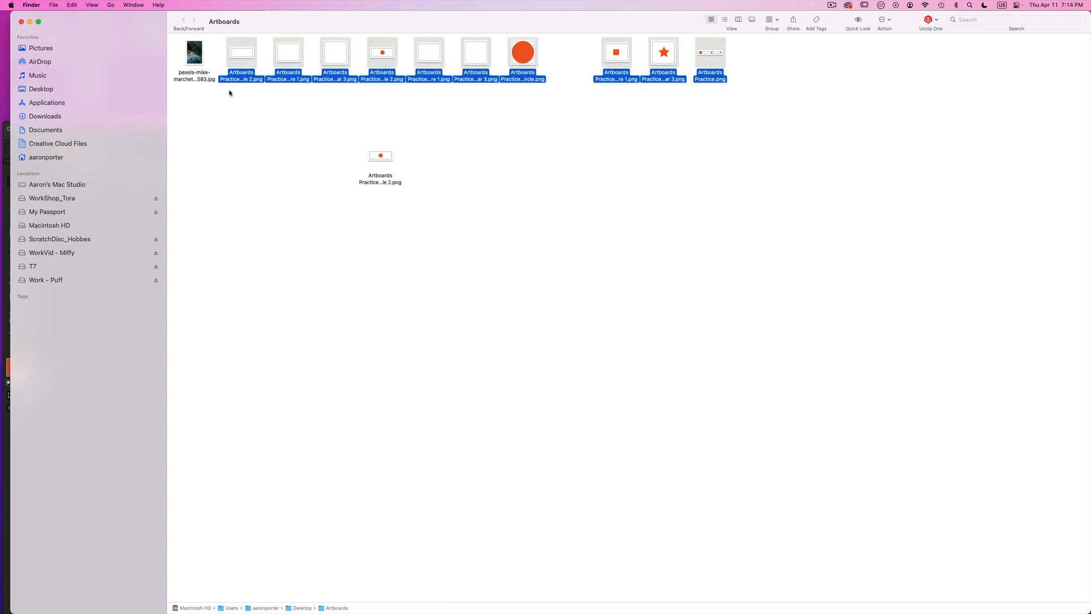
right_click(295, 55)
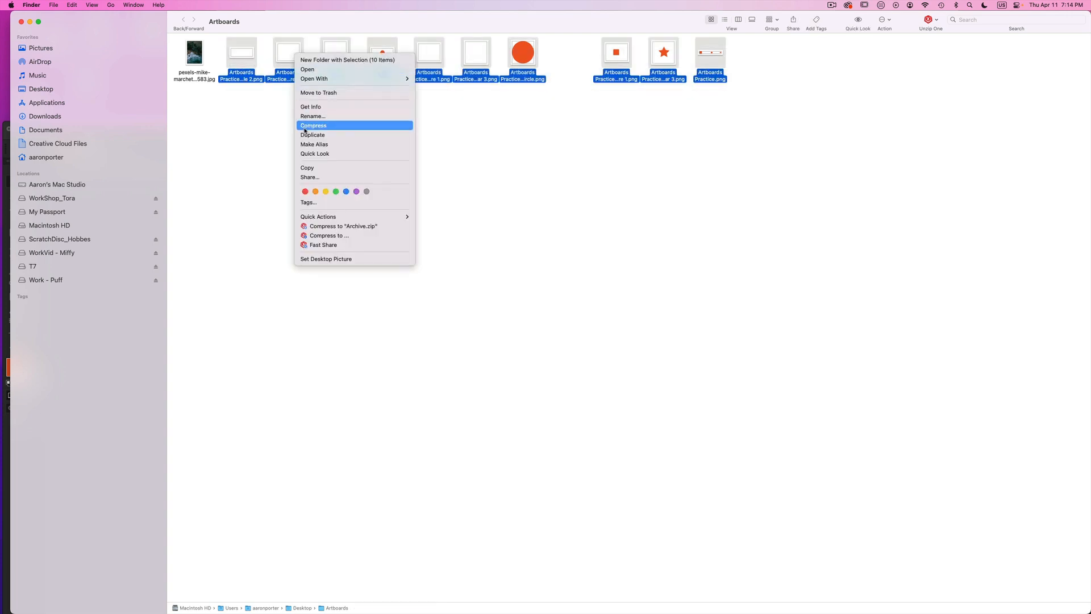
left_click(341, 93)
left_click_drag(385, 160, 261, 55)
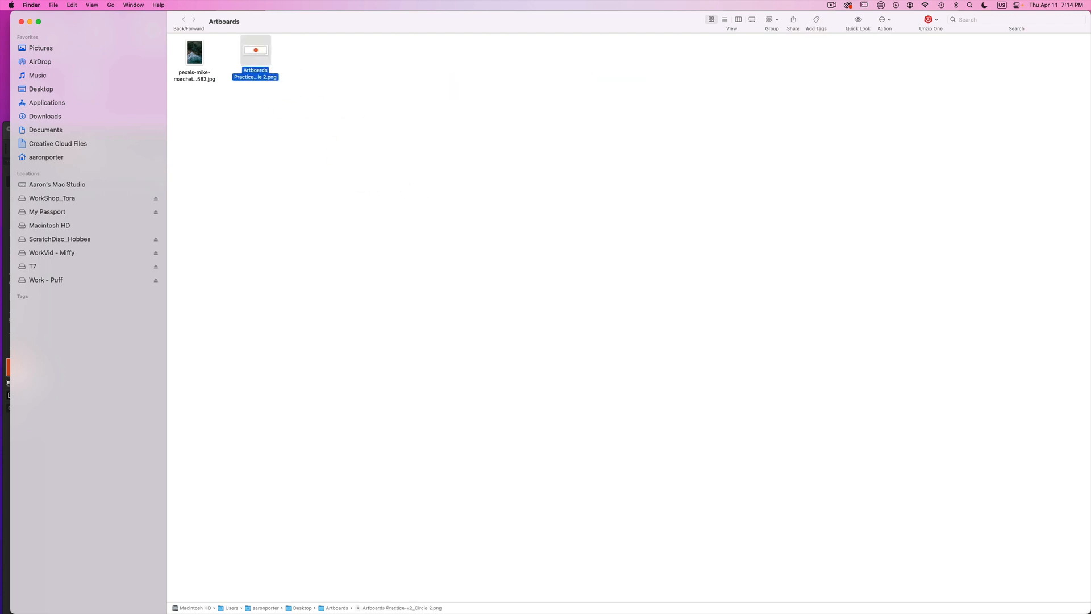
- Switch to Illustrator and export the document as Artboards Practice-t-ab.png in PNG format, using all artboards
left_click(5, 235)
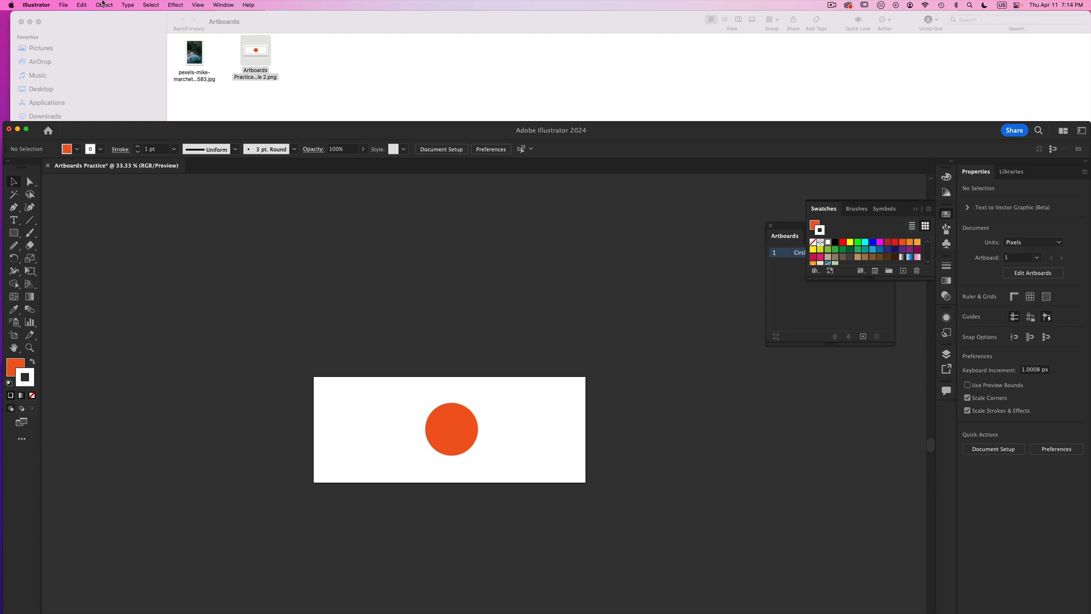
left_click(63, 5)
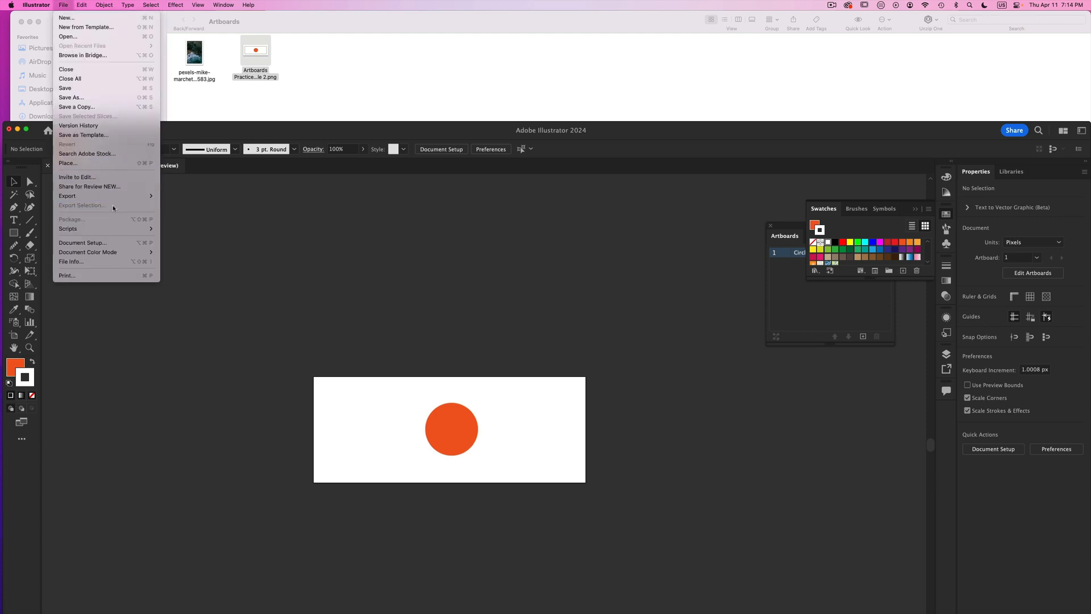
mouse_move(114, 195)
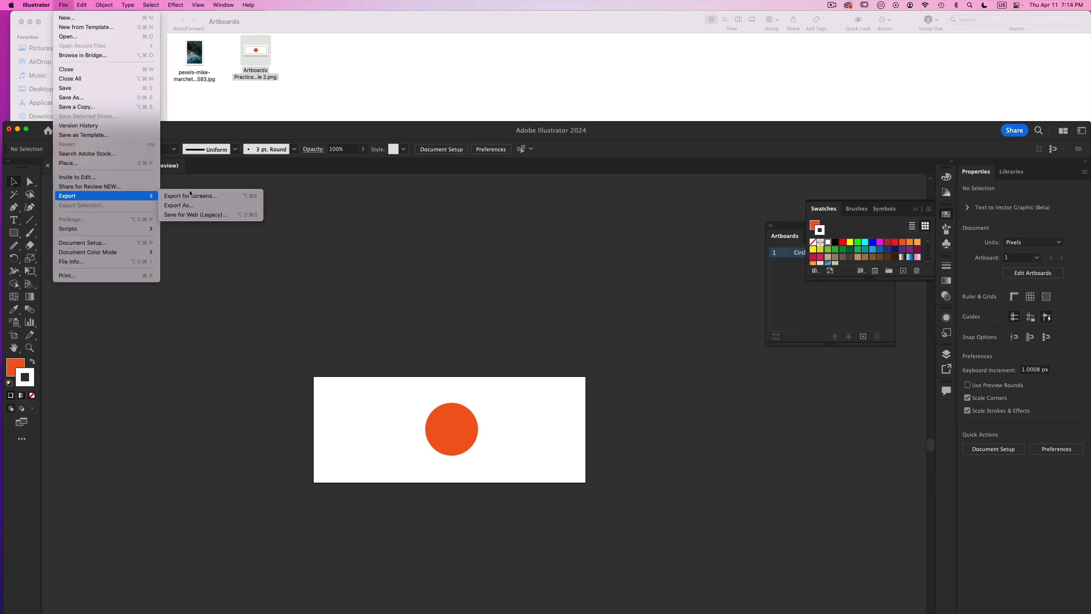
left_click(243, 207)
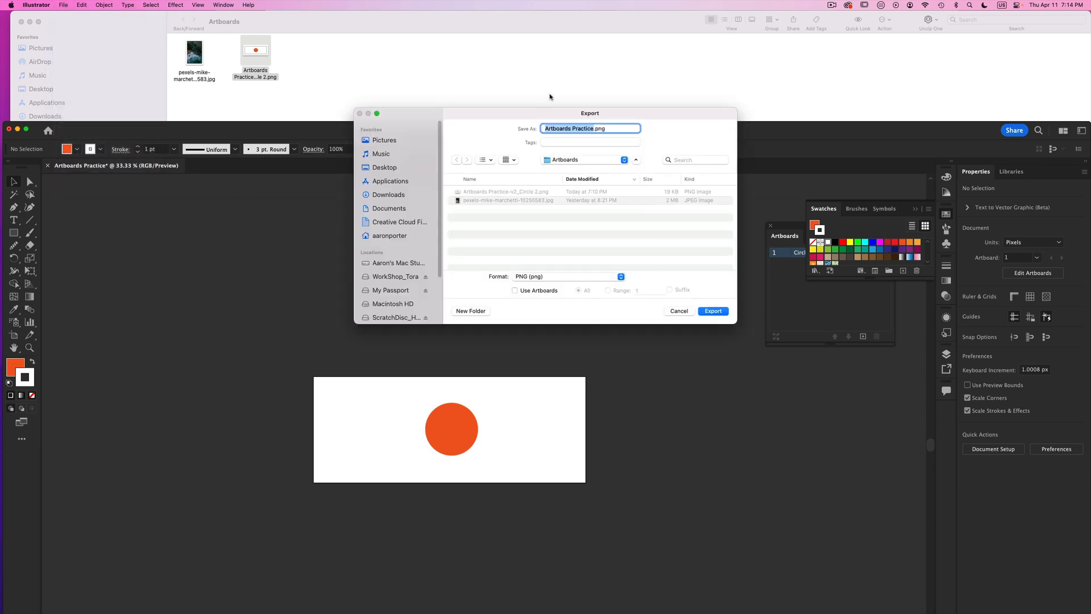
left_click(593, 128)
type("-1")
type("-ab")
left_click(515, 291)
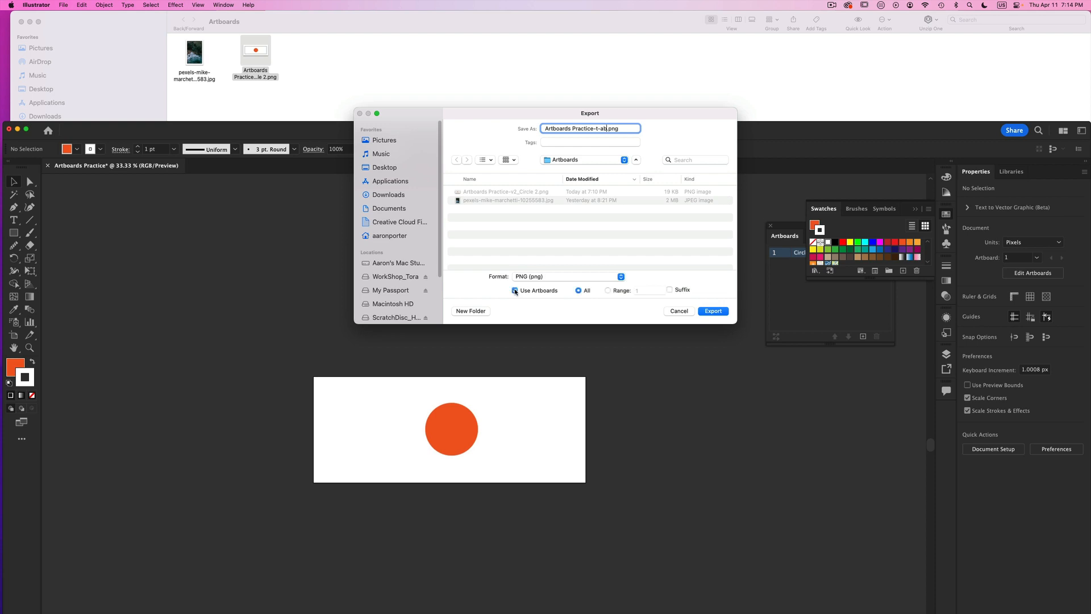
left_click(714, 311)
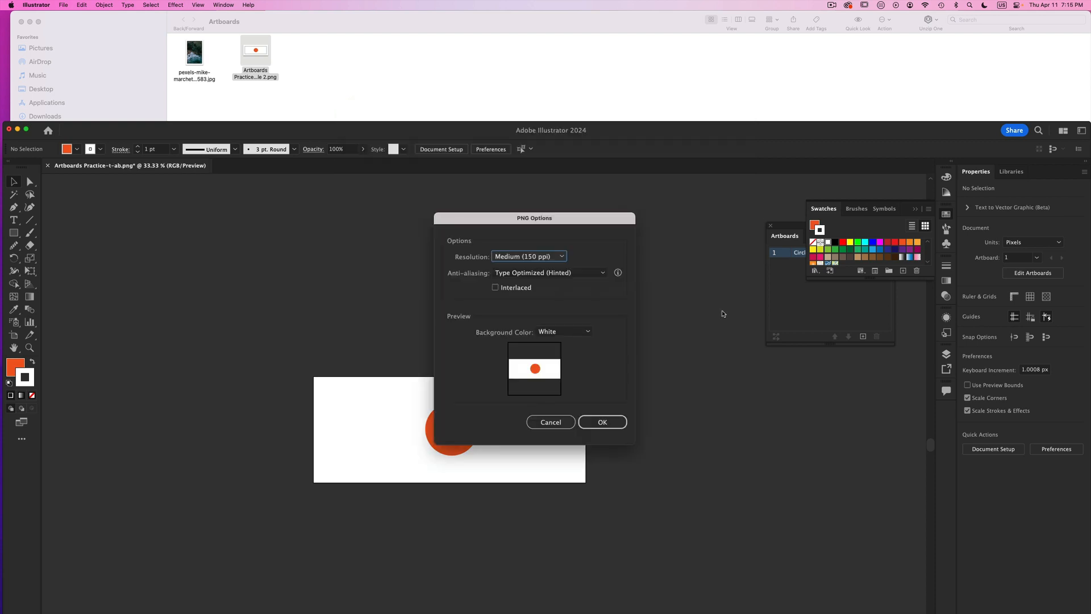
- Set the PNG background color to Transparent and finish the export at Medium (150 ppi)
left_click(557, 332)
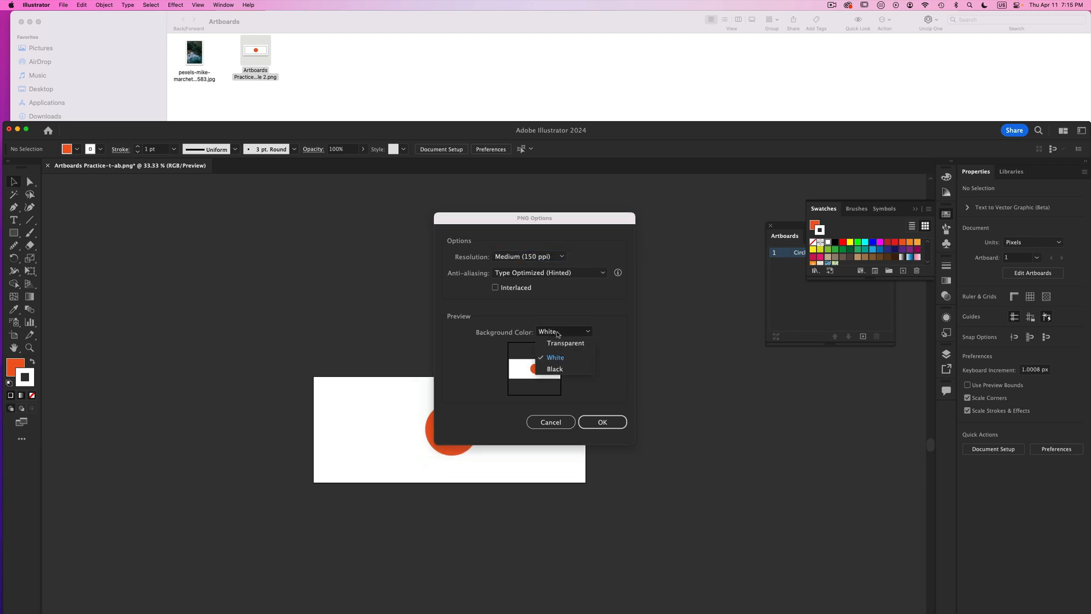
left_click(557, 343)
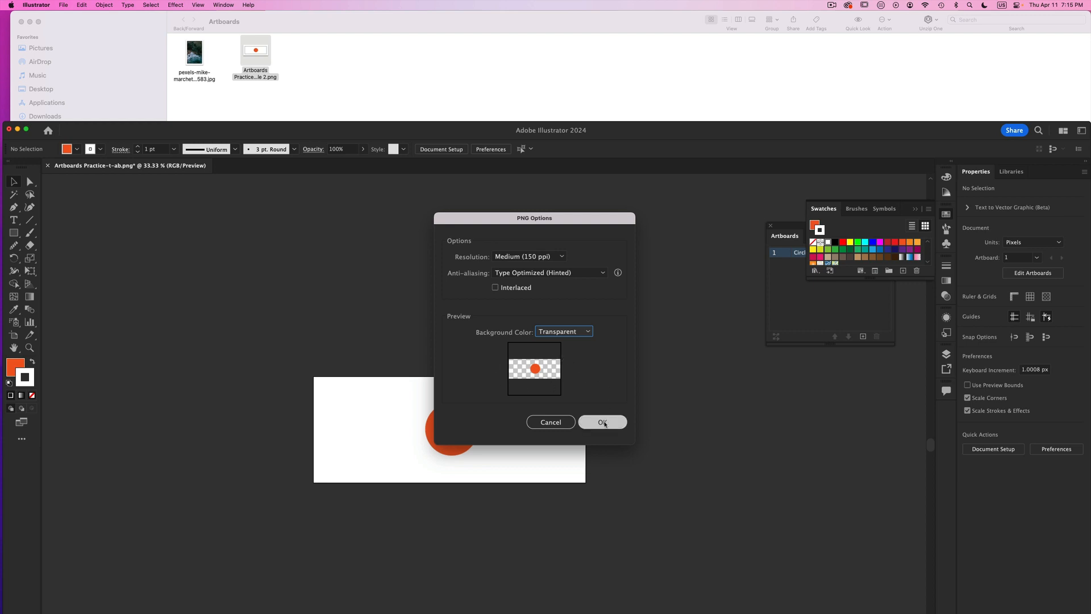
left_click(603, 422)
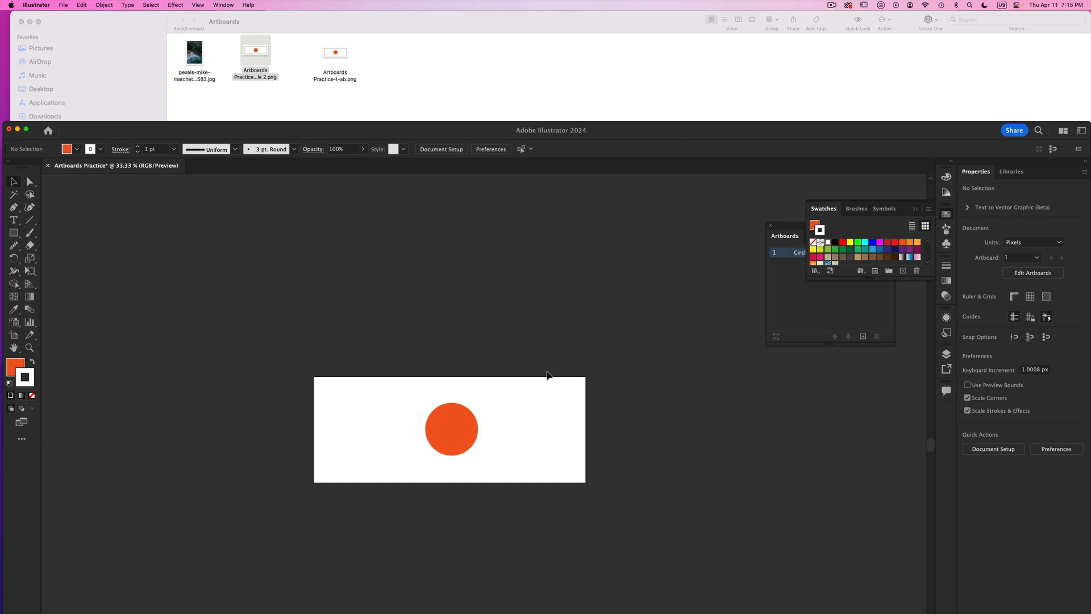
- Switch to Finder and compare the backgrounds of Artboards Practice-t-ab.png and Artboards Practice-v2_Circle 2.png in Quick Look
left_click(343, 53)
key("space")
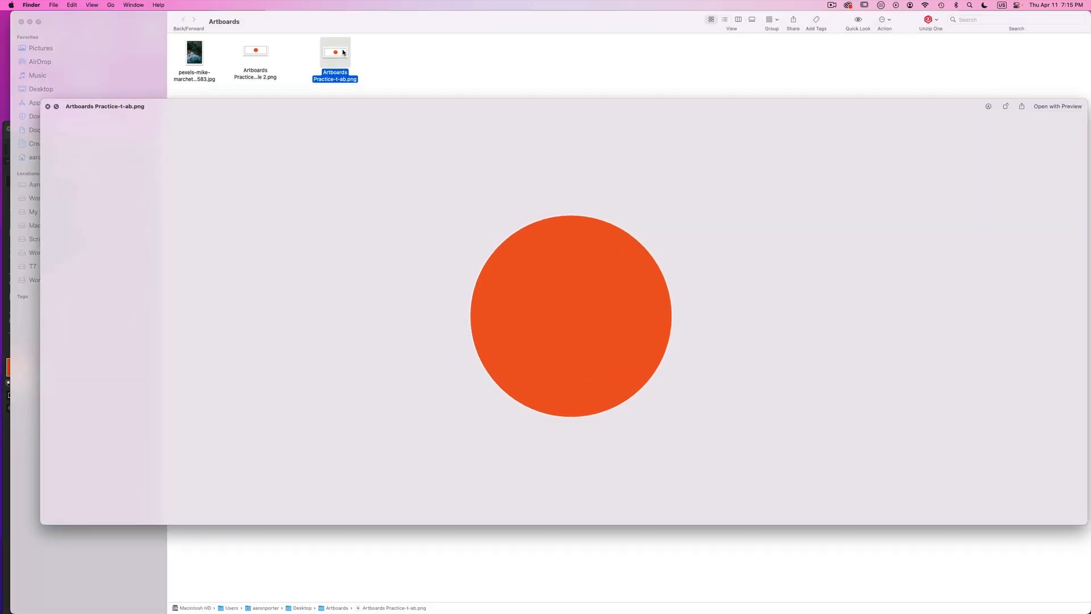
left_click_drag(182, 103, 206, 111)
left_click(254, 54)
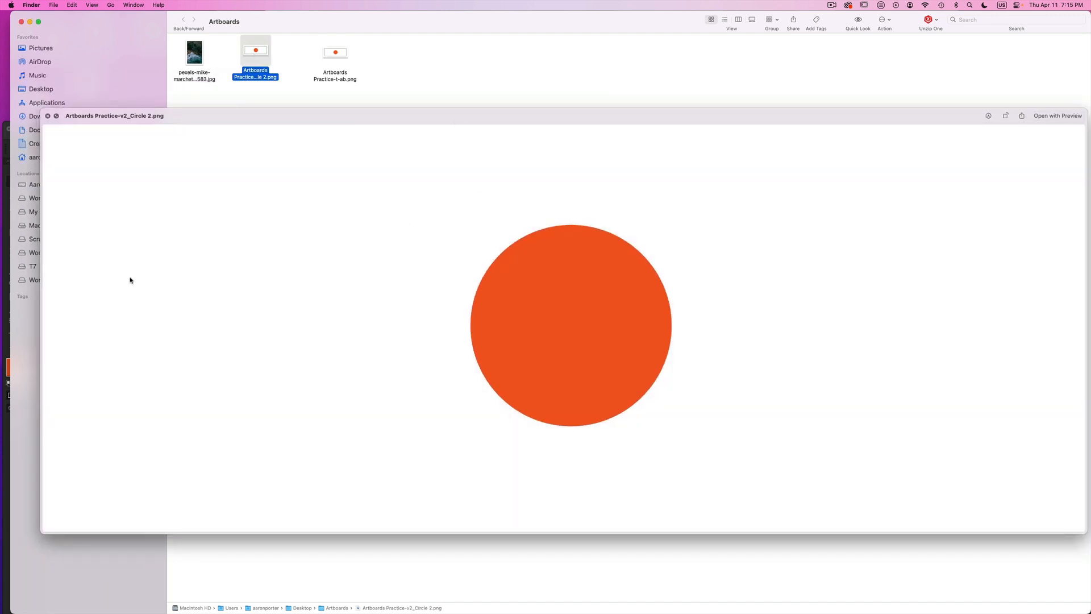
key("space")
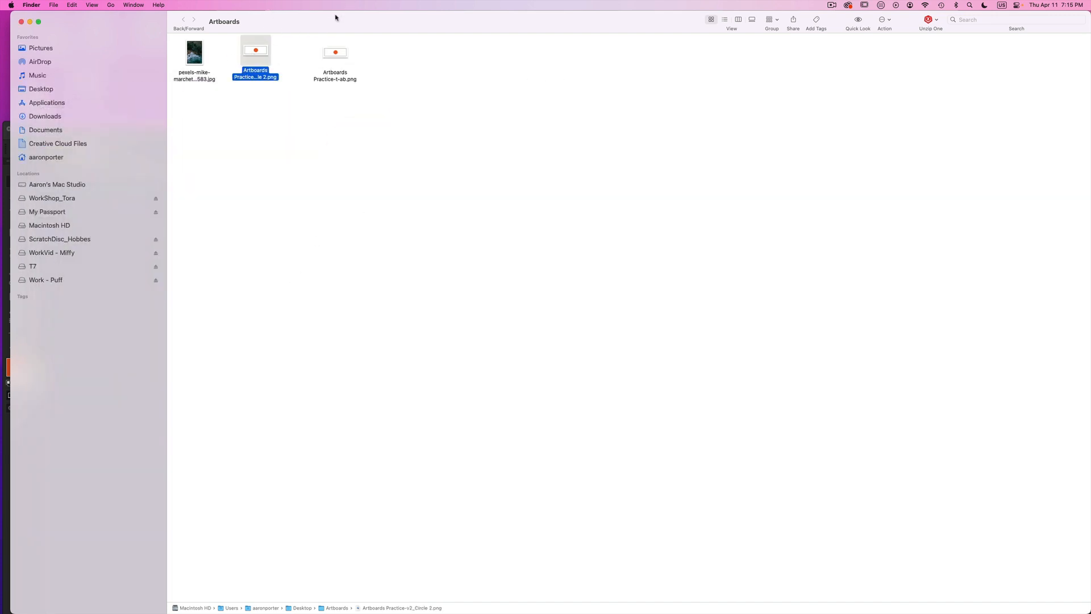
- Switch to Illustrator and place Artboards Practice-v2_Circle 2.png and Artboards Practice-t-ab.png side by side above the artboard
left_click(9, 161)
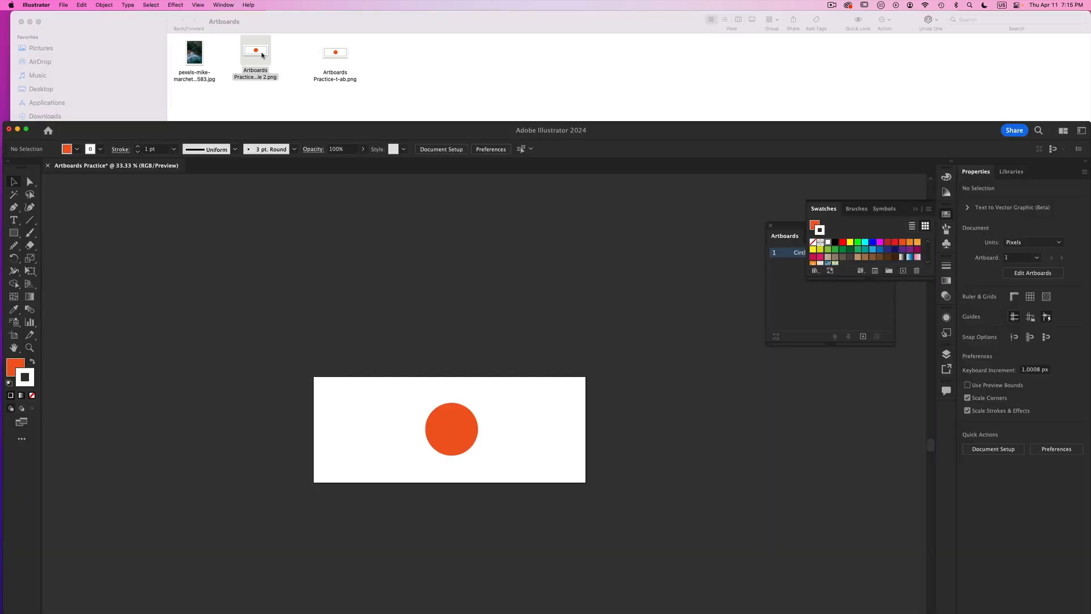
left_click_drag(255, 54, 126, 284)
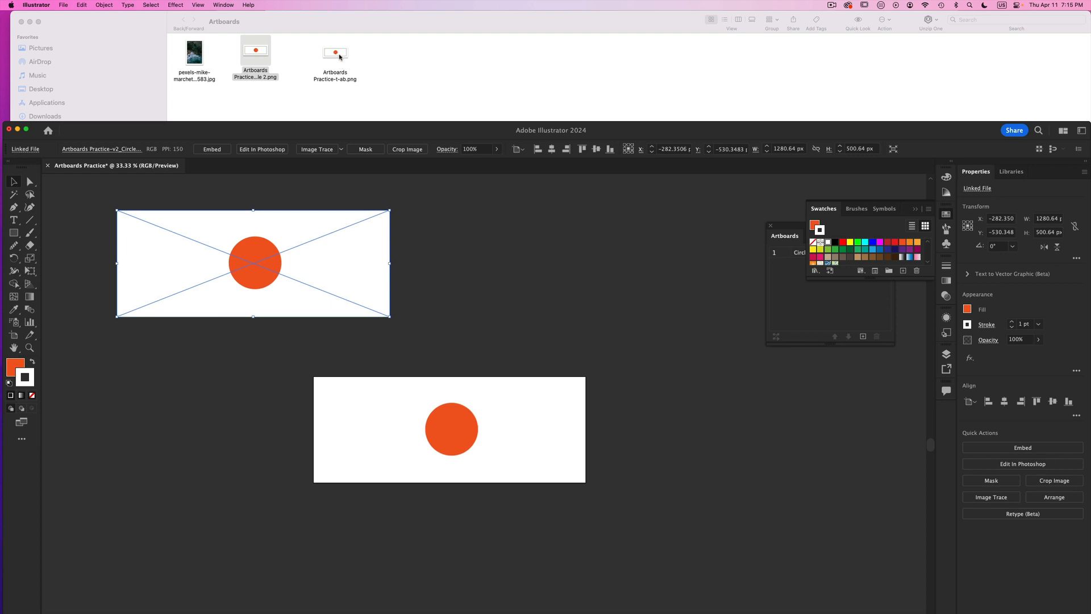
left_click_drag(336, 53, 543, 267)
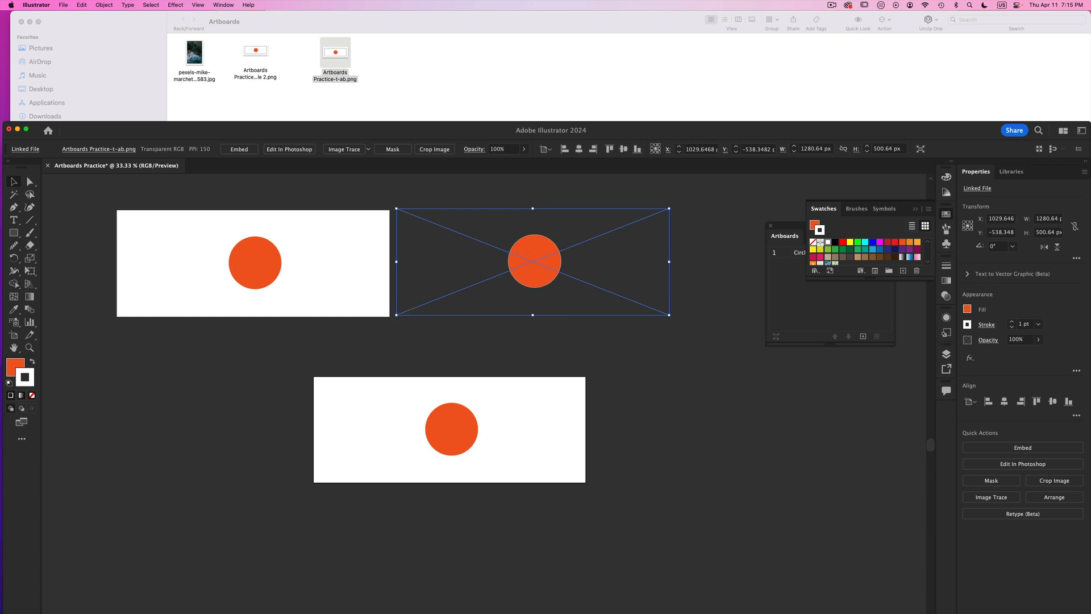
left_click_drag(532, 249, 530, 251)
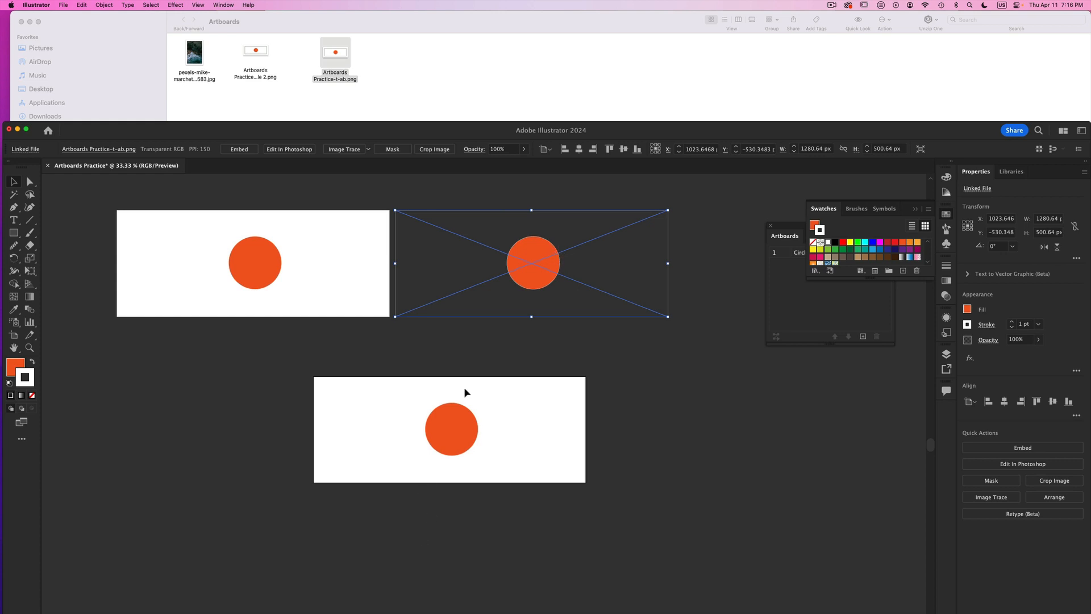
- Select the two placed PNG images above the artboard and delete them
left_click(459, 427)
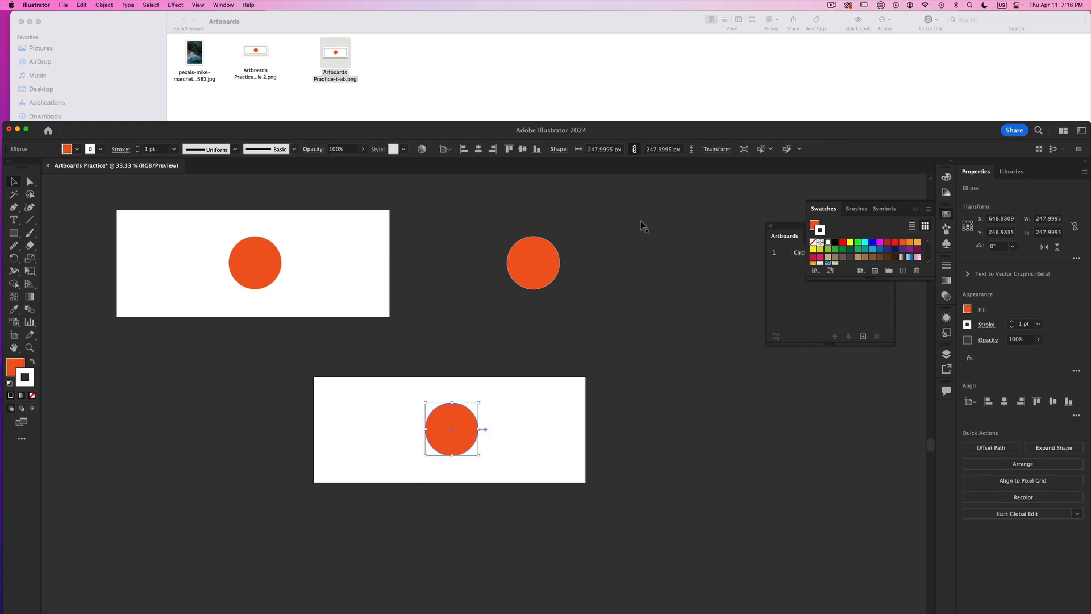
left_click_drag(641, 226, 422, 207)
left_click(273, 297, "shift")
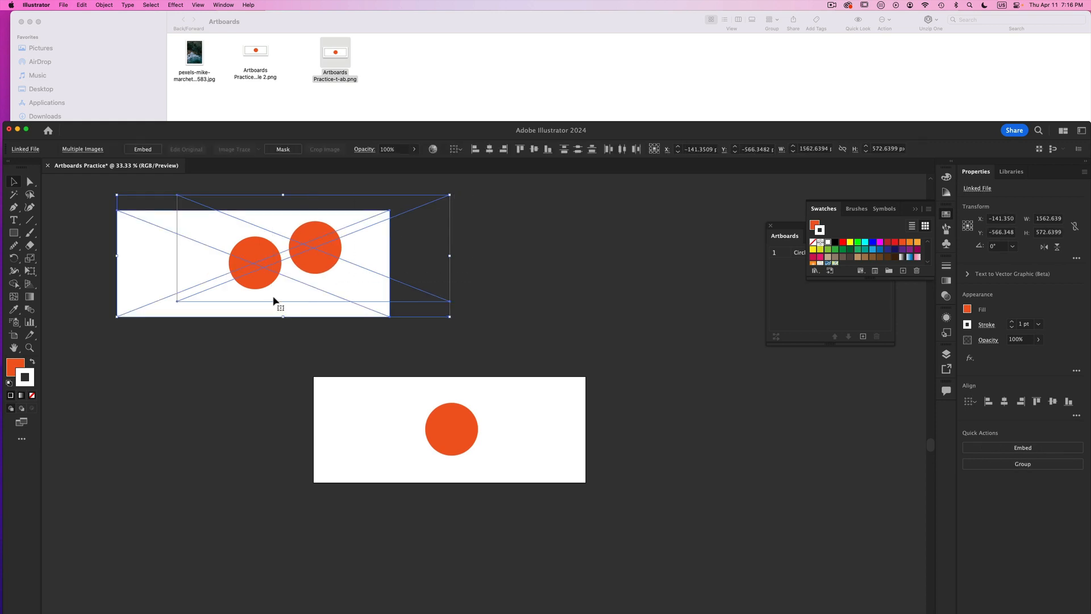
key("Delete")
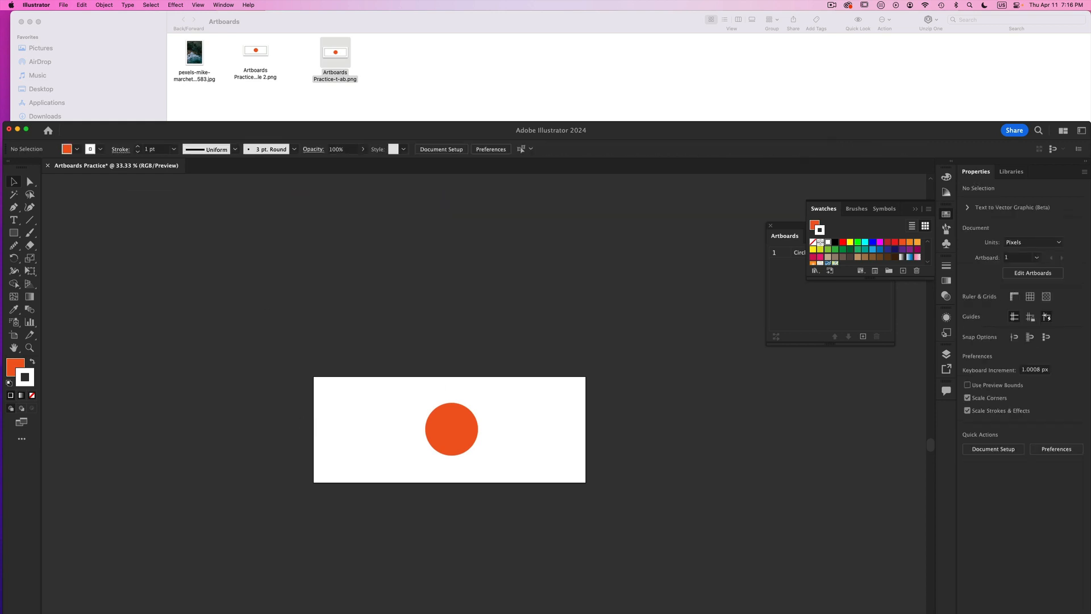
- Export the document as Artboards Practice-t-noAb.png in PNG format without using artboards, at Medium (150 ppi) with a transparent background
left_click(64, 5)
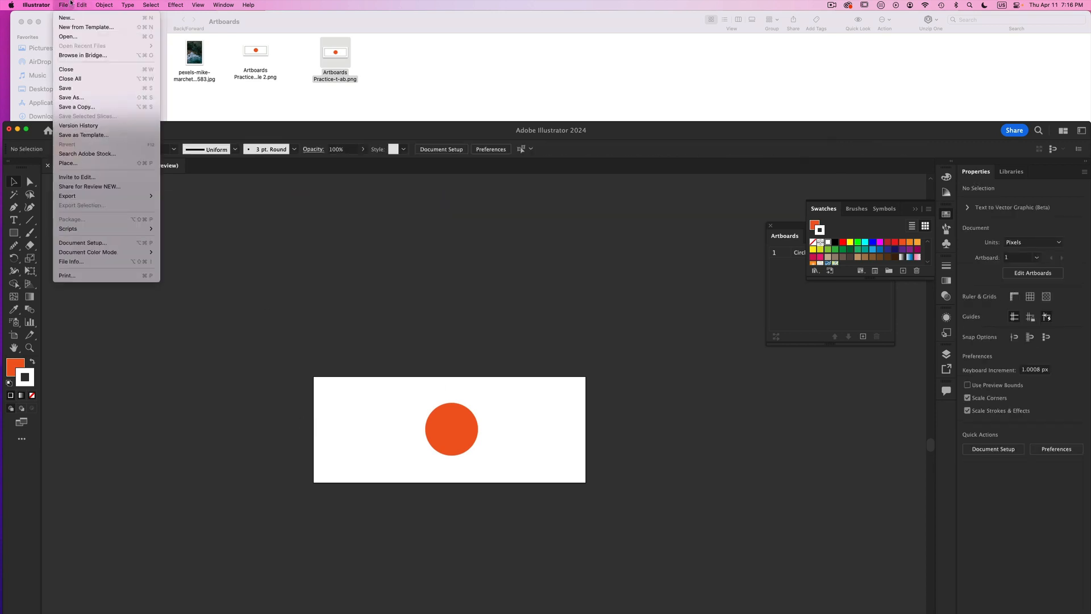
mouse_move(95, 198)
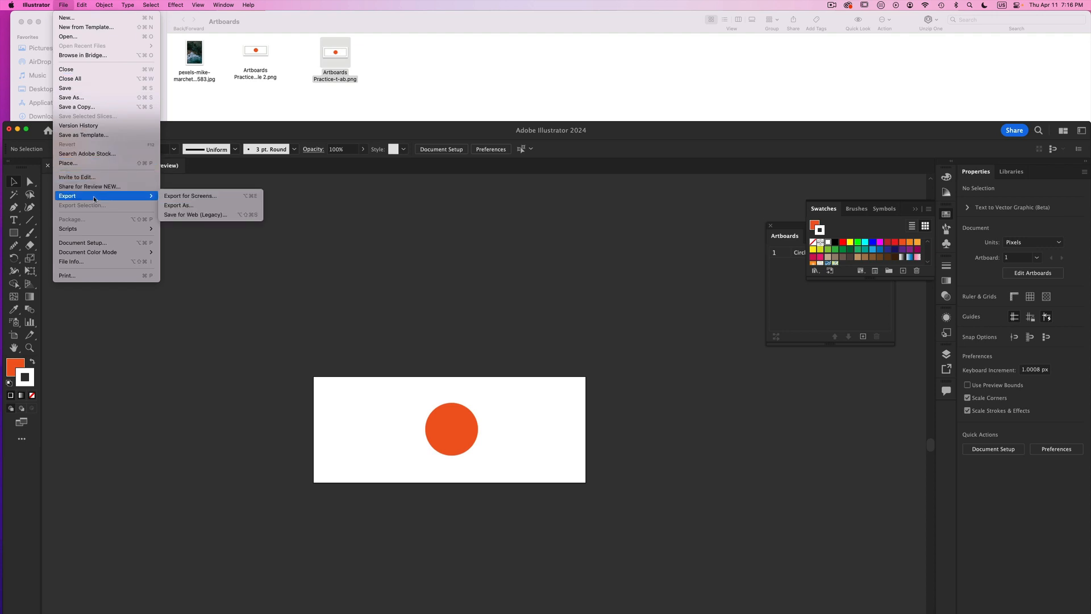
left_click(194, 205)
left_click(515, 290)
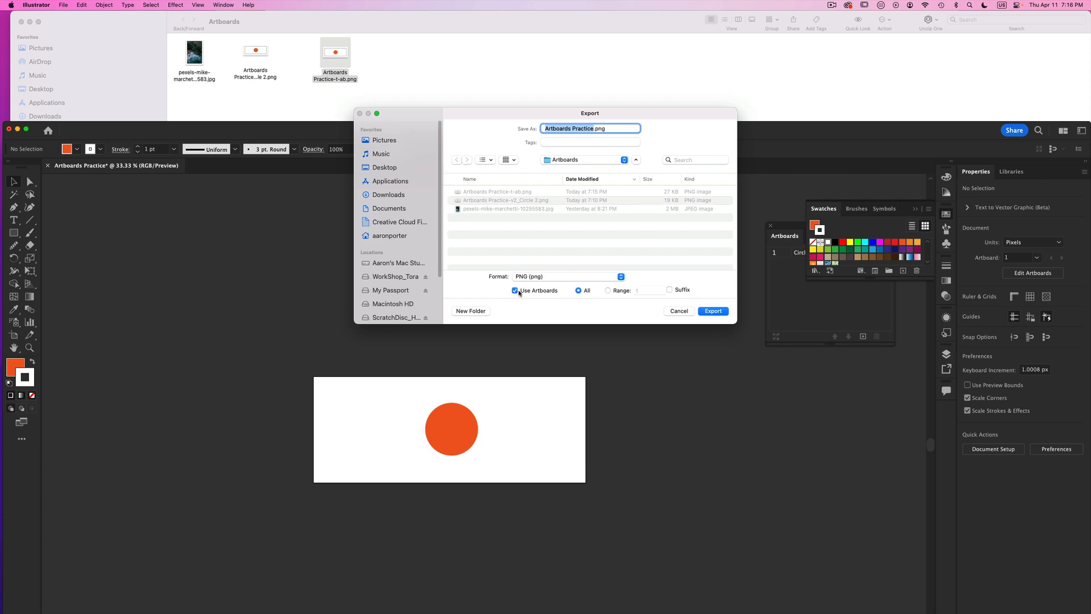
left_click(515, 291)
left_click(593, 130)
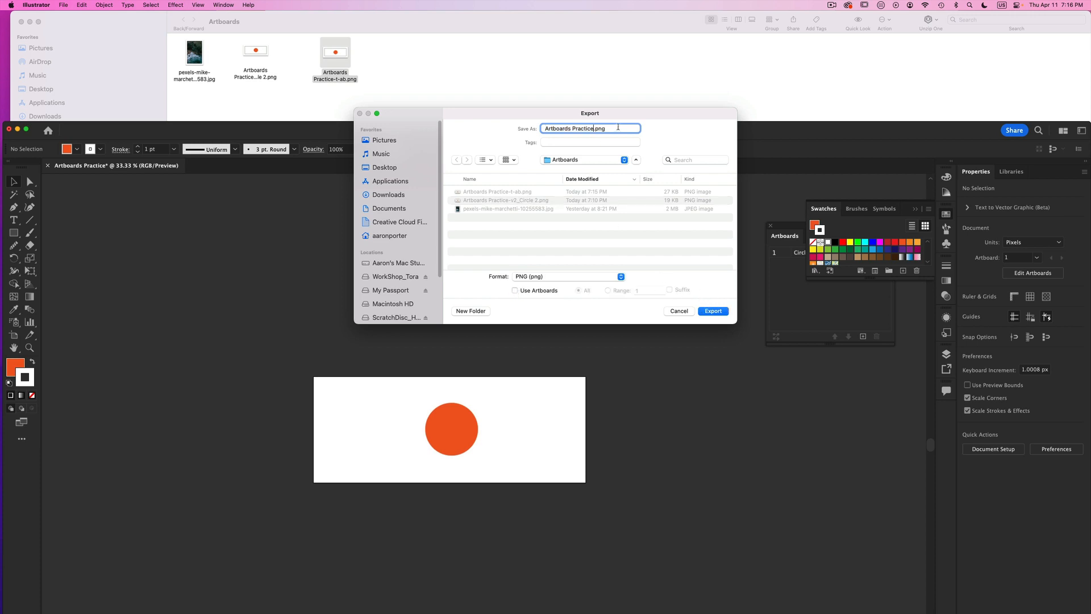
type("-t-noAb")
key("Return")
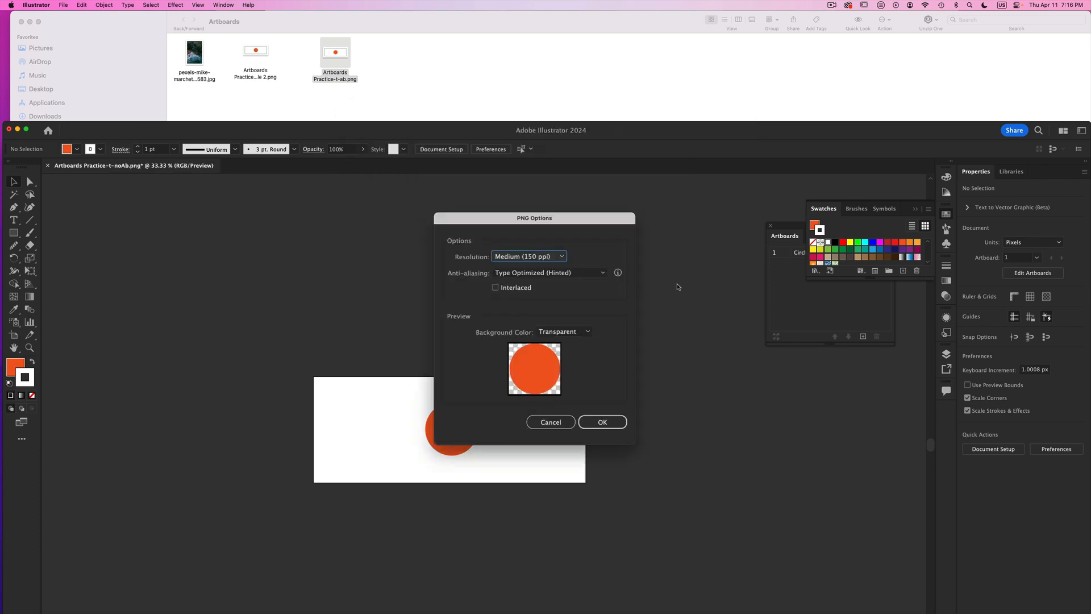
left_click(602, 422)
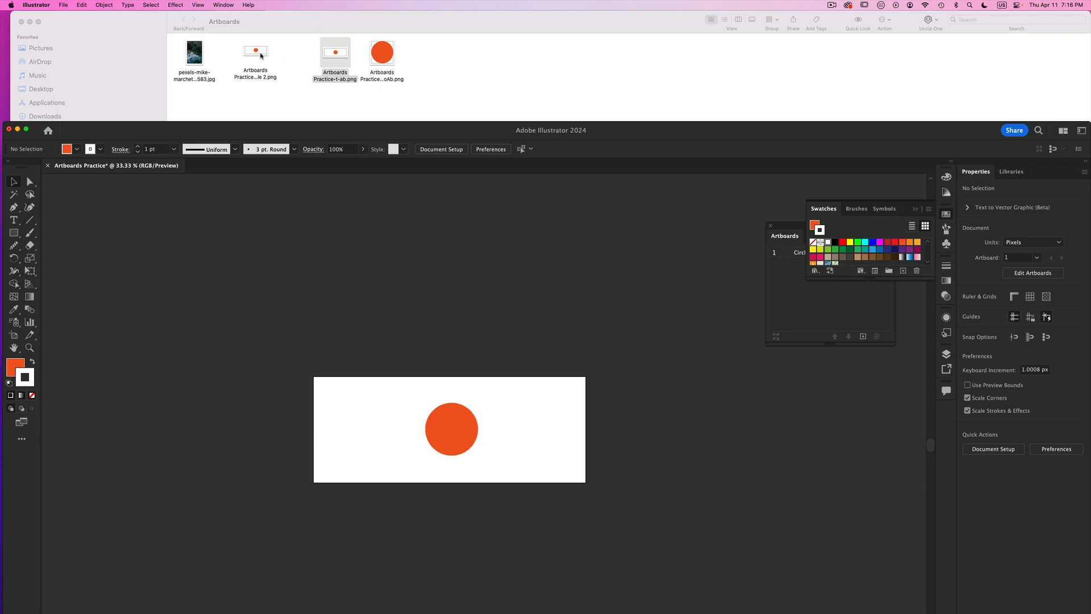
- Place the v2_Circle 2, t-ab and t-noAb PNGs above the artboard and select the t-noAb image to compare its bounds
left_click_drag(257, 54, 168, 267)
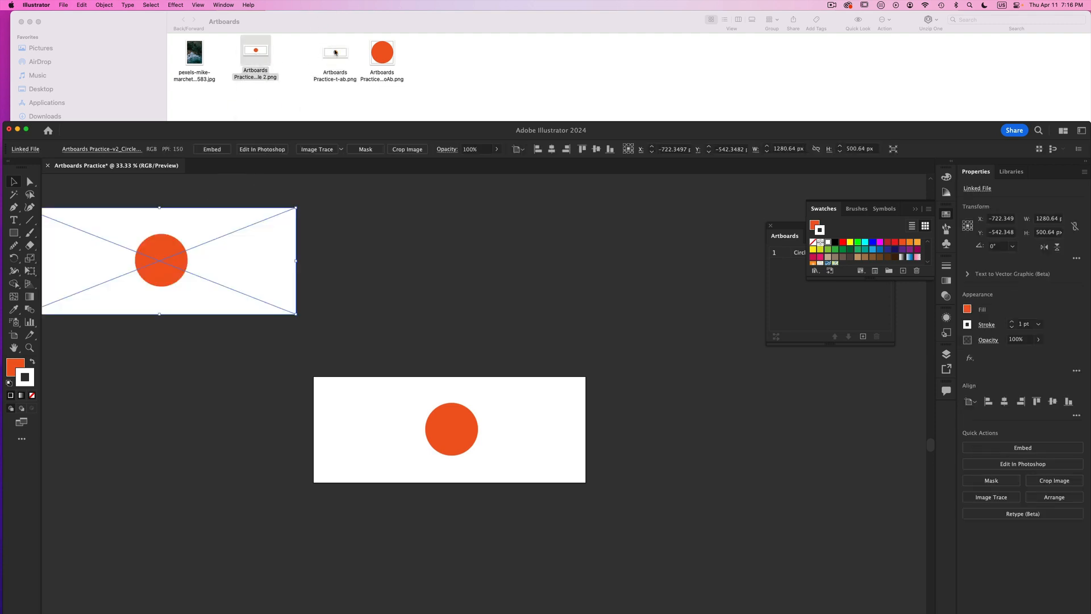
left_click_drag(335, 53, 364, 245)
left_click_drag(381, 74, 662, 256)
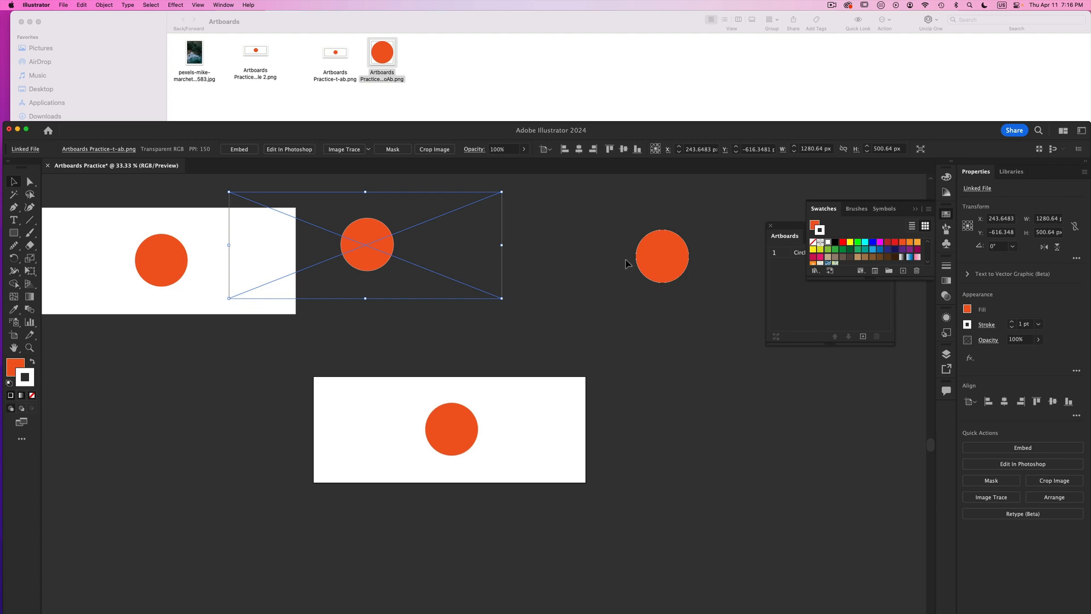
left_click(647, 259)
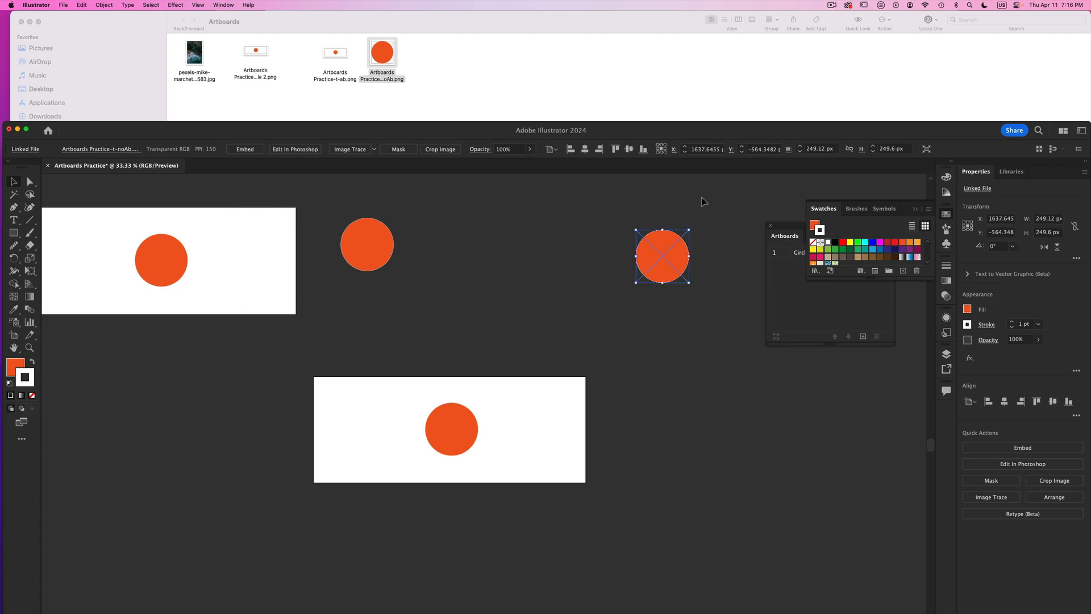
- Delete the three placed PNG images above the artboard, and switch from the Finder Artboards folder back to Illustrator
left_click_drag(703, 201, 165, 296)
key("Delete")
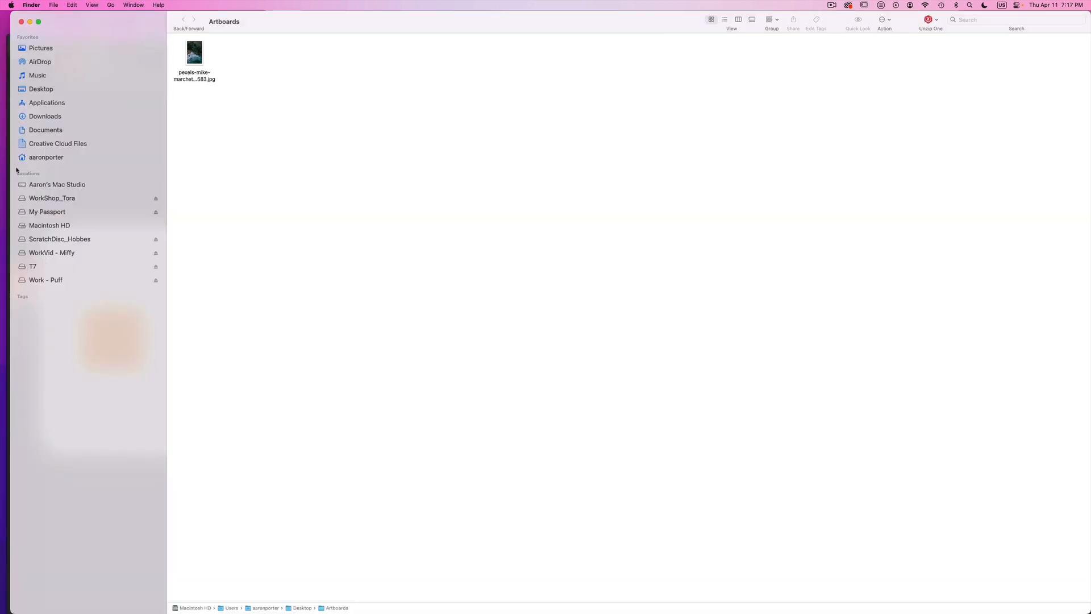
left_click(7, 171)
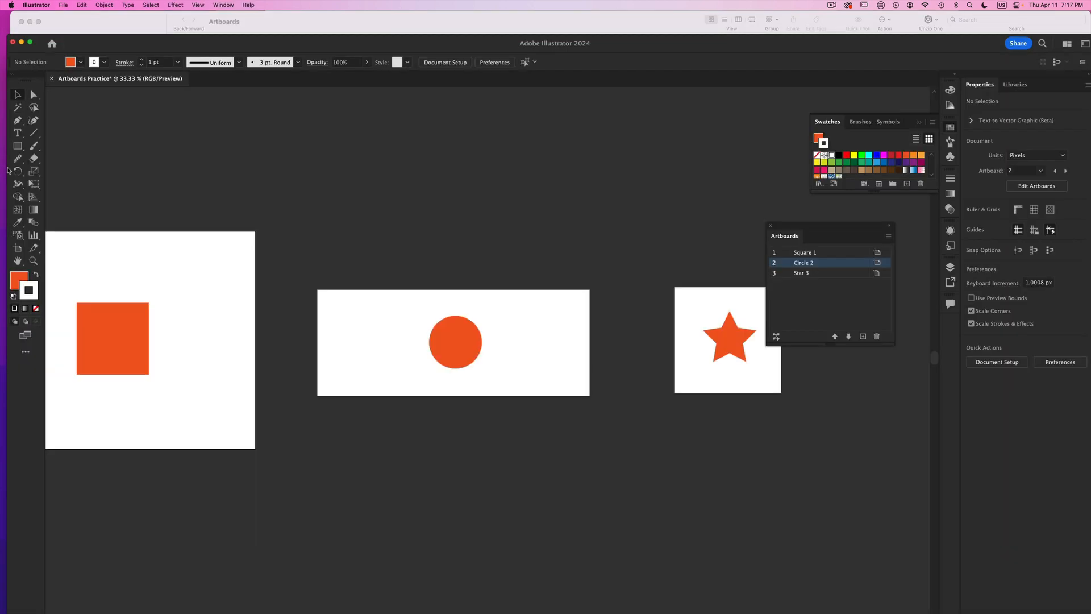
- Save a copy of the document as Artboards Practice copy.pdf in Adobe PDF format, using the Illustrator Default preset
left_click_drag(273, 38, 267, 54)
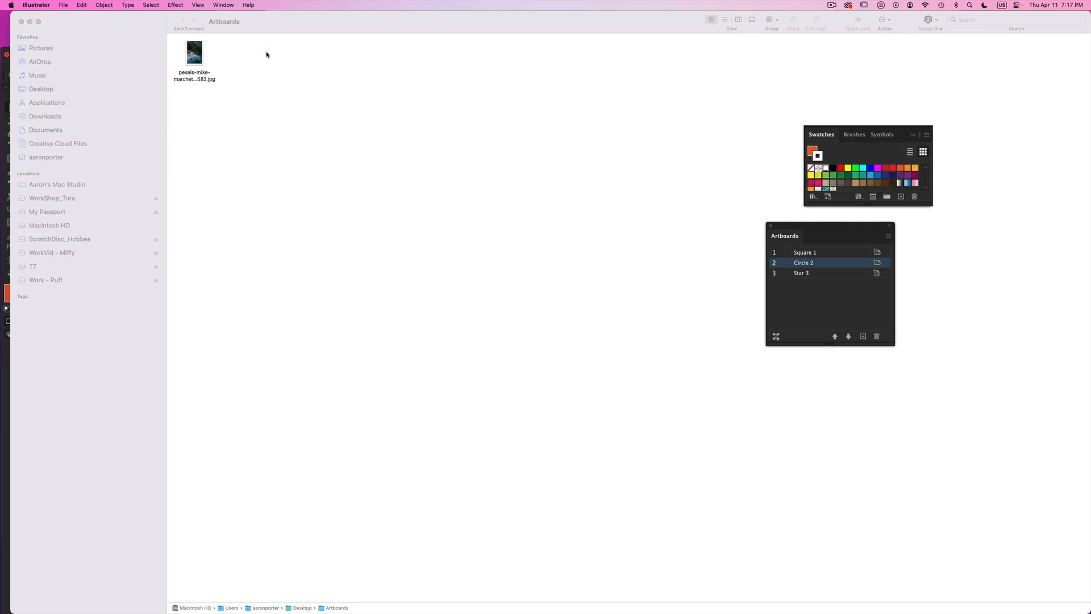
left_click(4, 64)
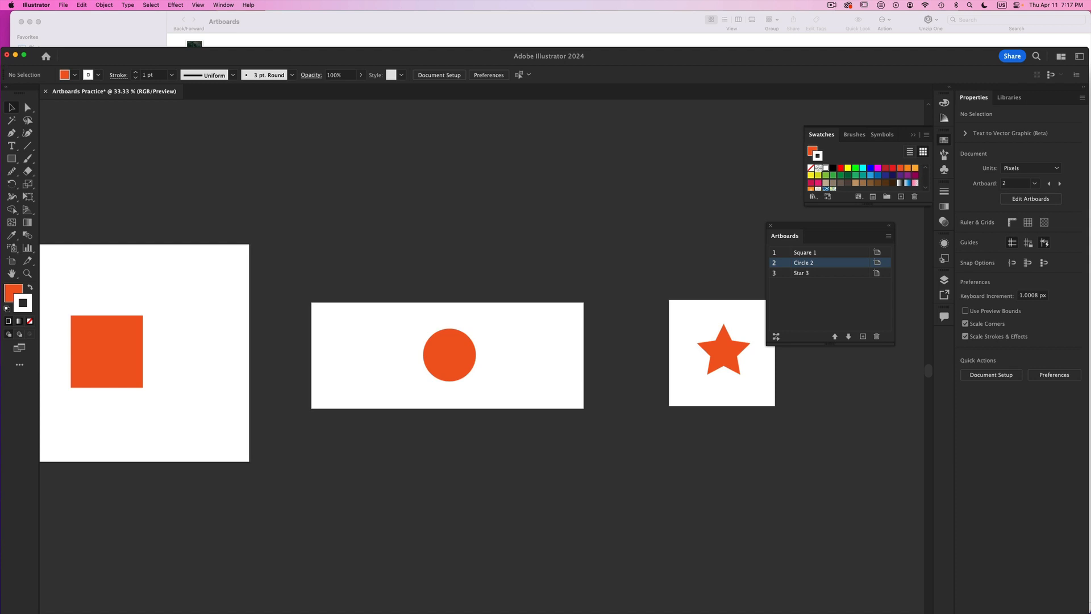
scroll(514, 346, "left", 3)
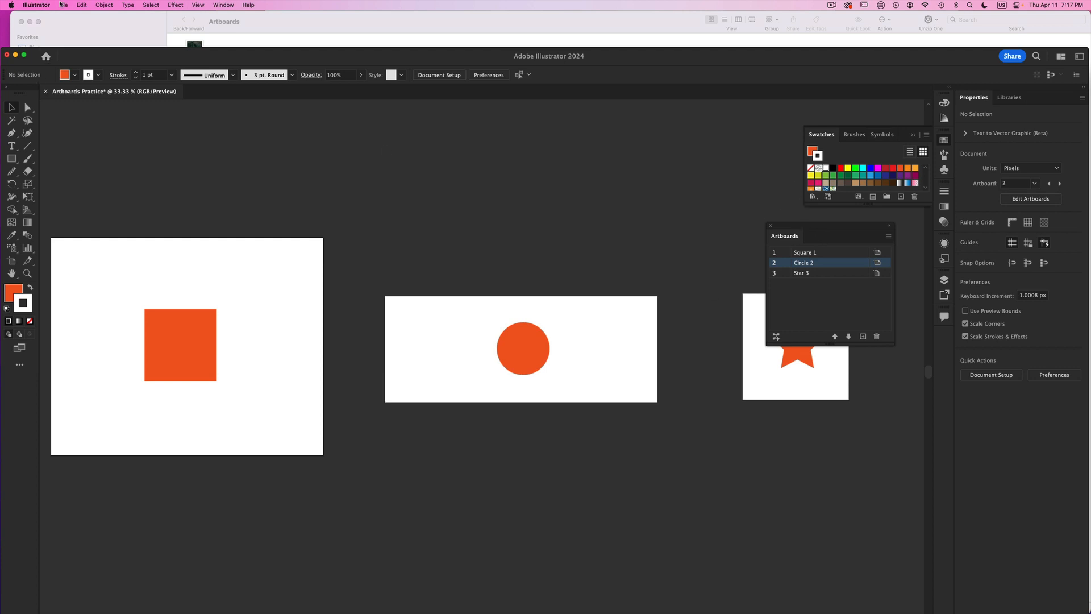
left_click(62, 5)
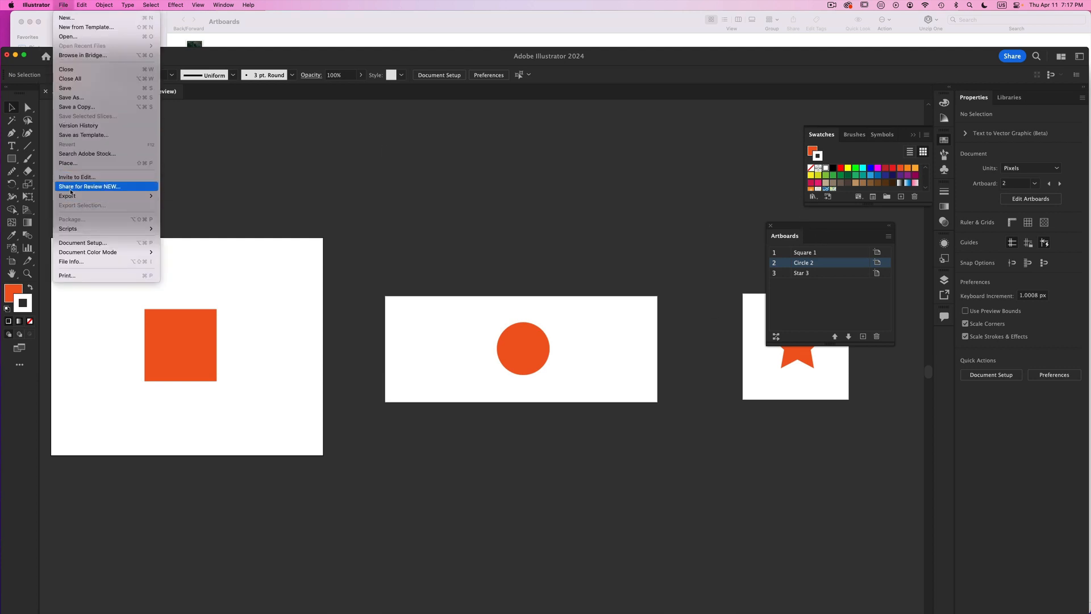
mouse_move(130, 196)
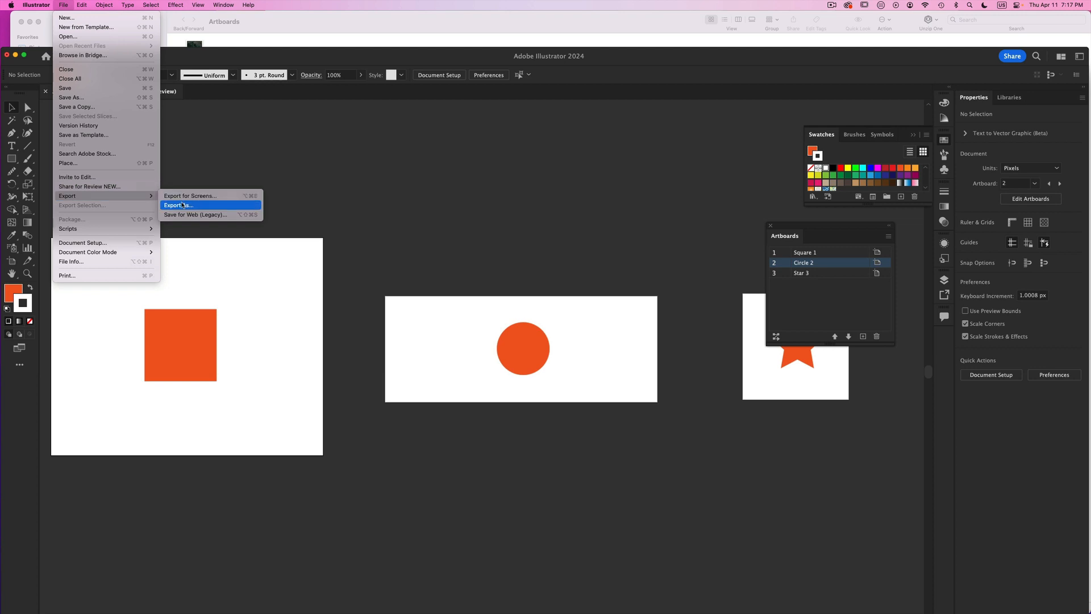
left_click(94, 108)
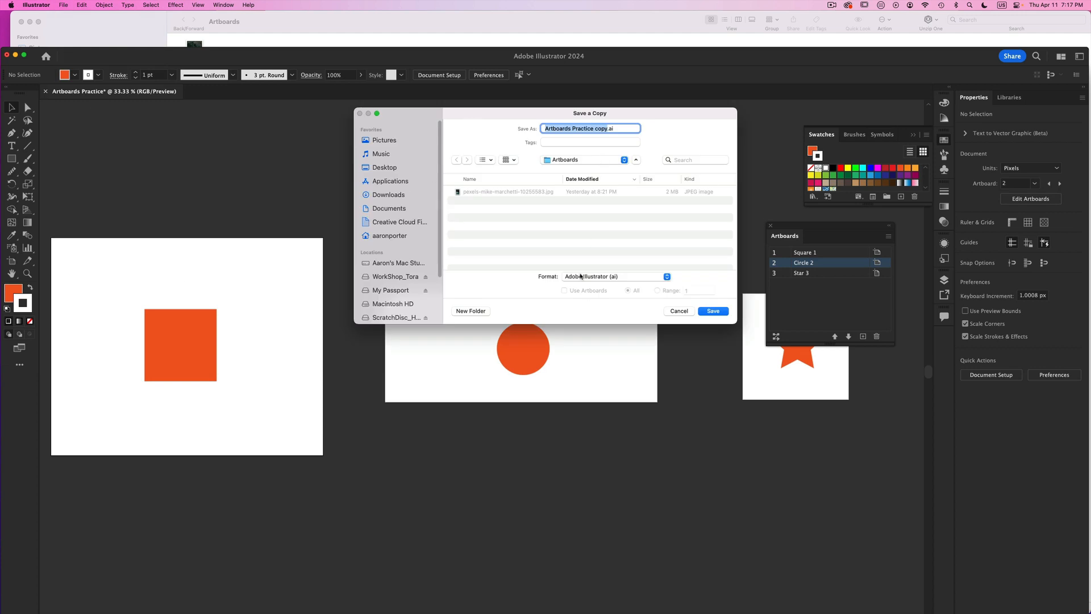
left_click(607, 277)
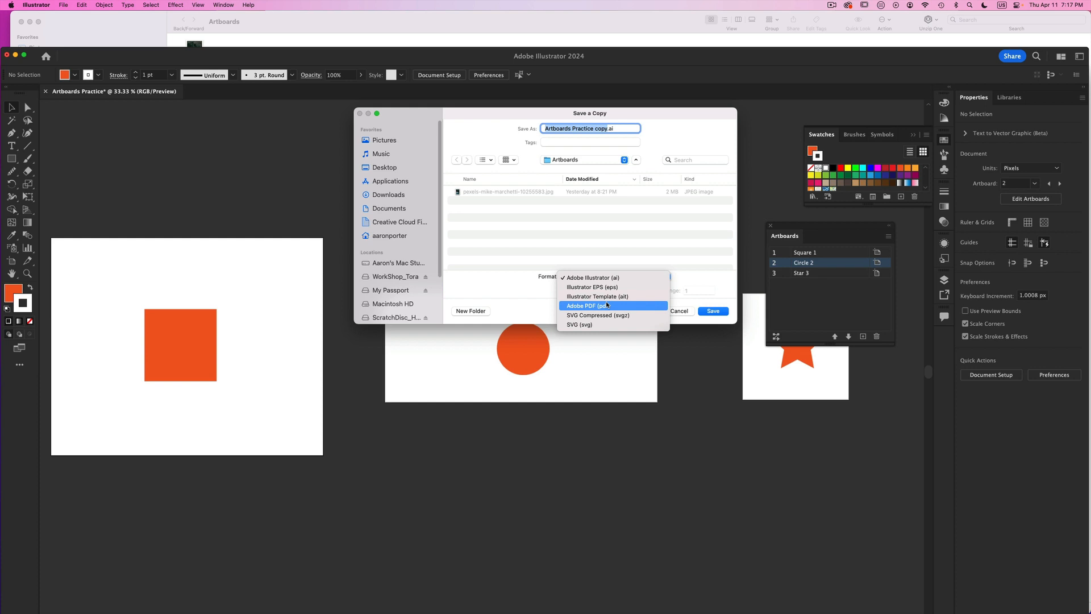
left_click(607, 305)
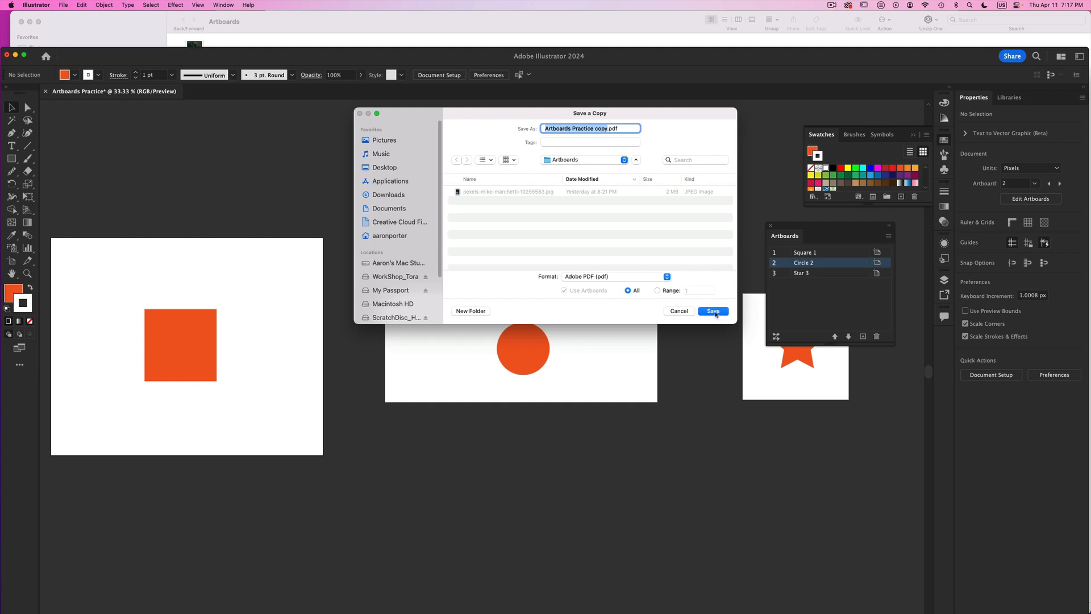
left_click(714, 311)
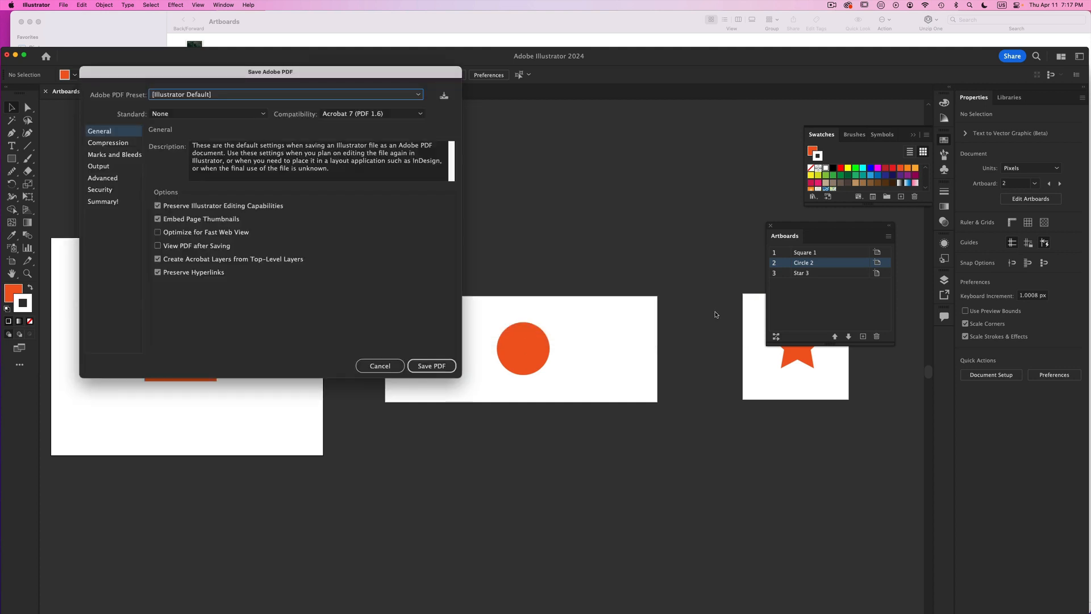
left_click(442, 364)
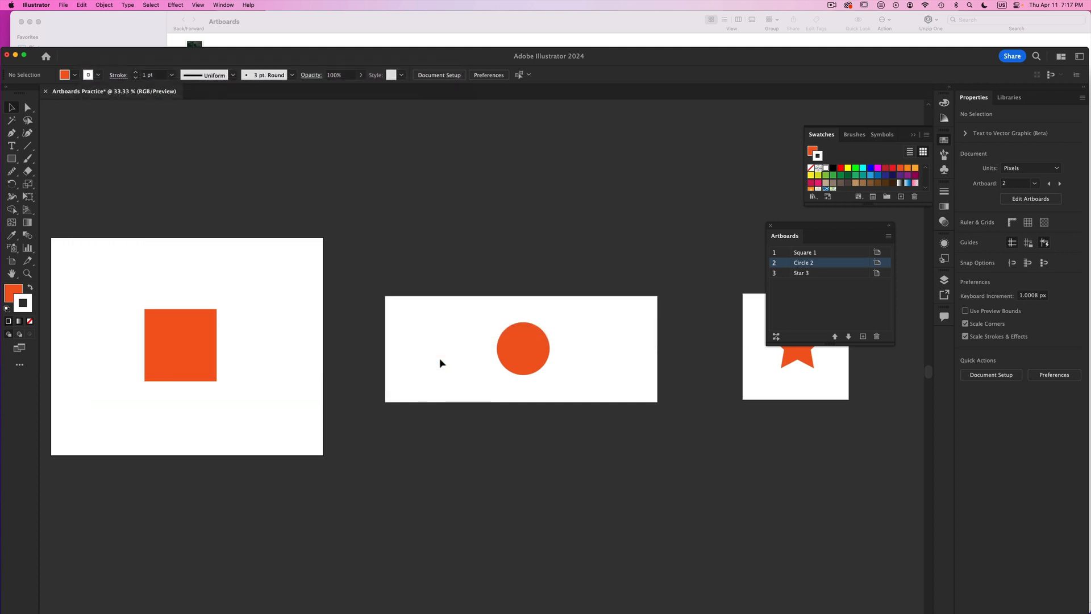
- Open Artboards Practice copy.pdf from the Finder Artboards folder in Acrobat and display its page thumbnails to check the page order
left_click_drag(280, 55, 281, 99)
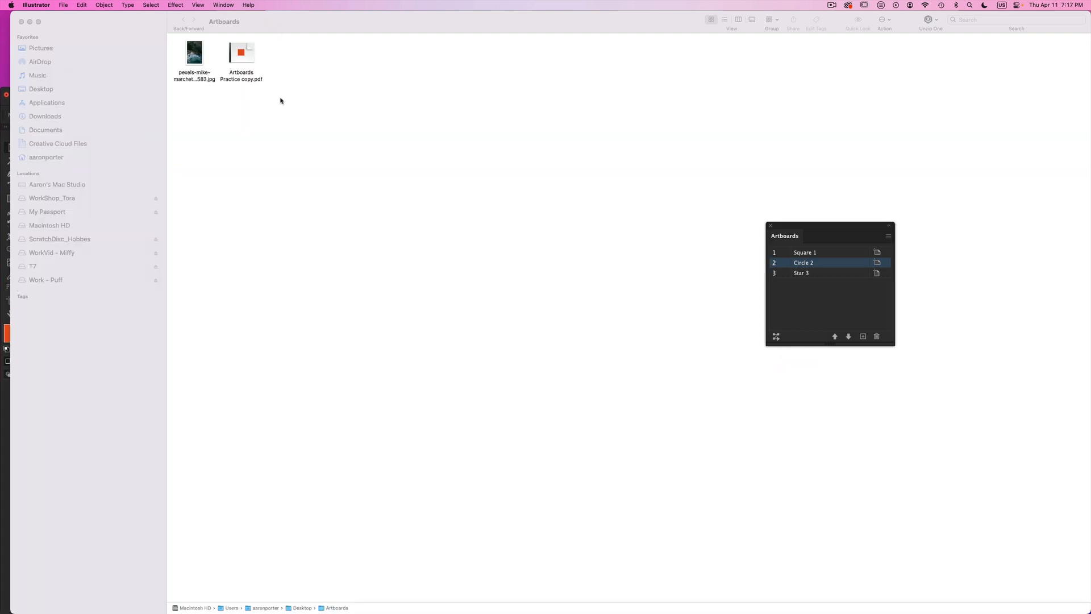
left_click(5, 107)
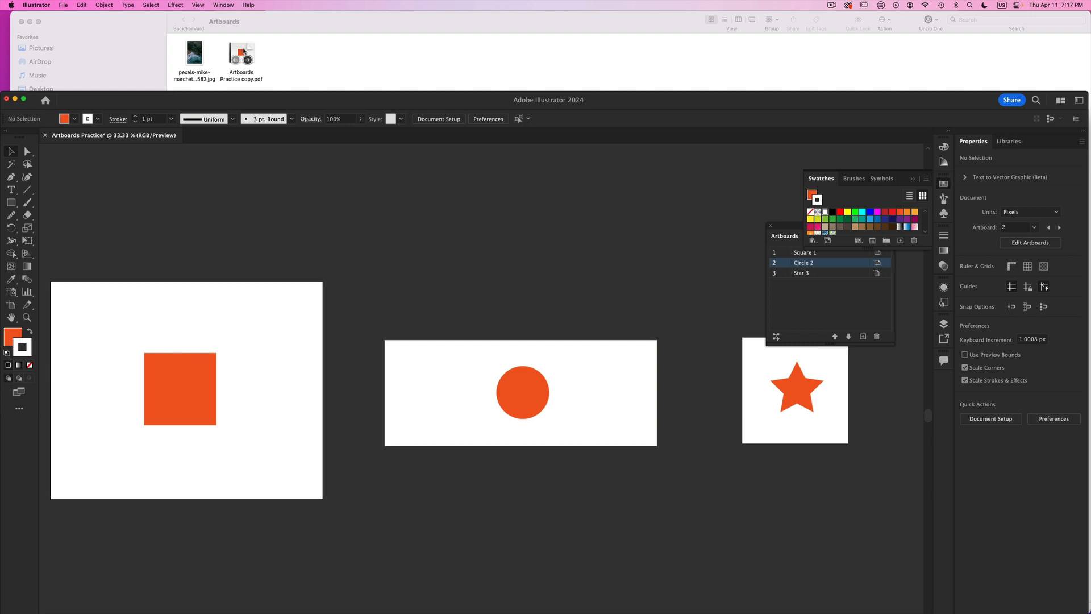
double_click(243, 52)
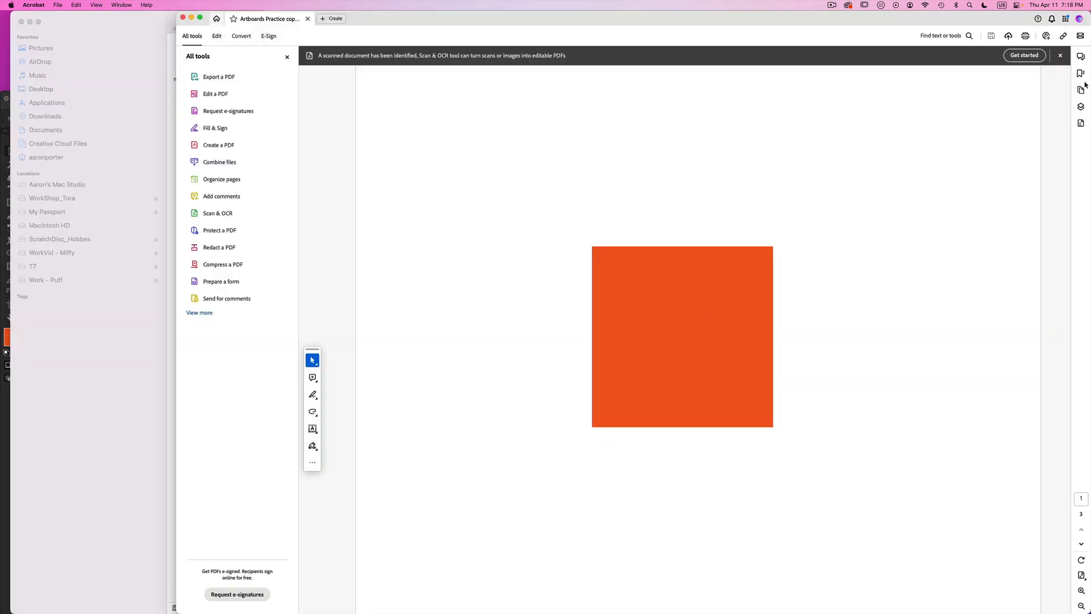
left_click(1080, 89)
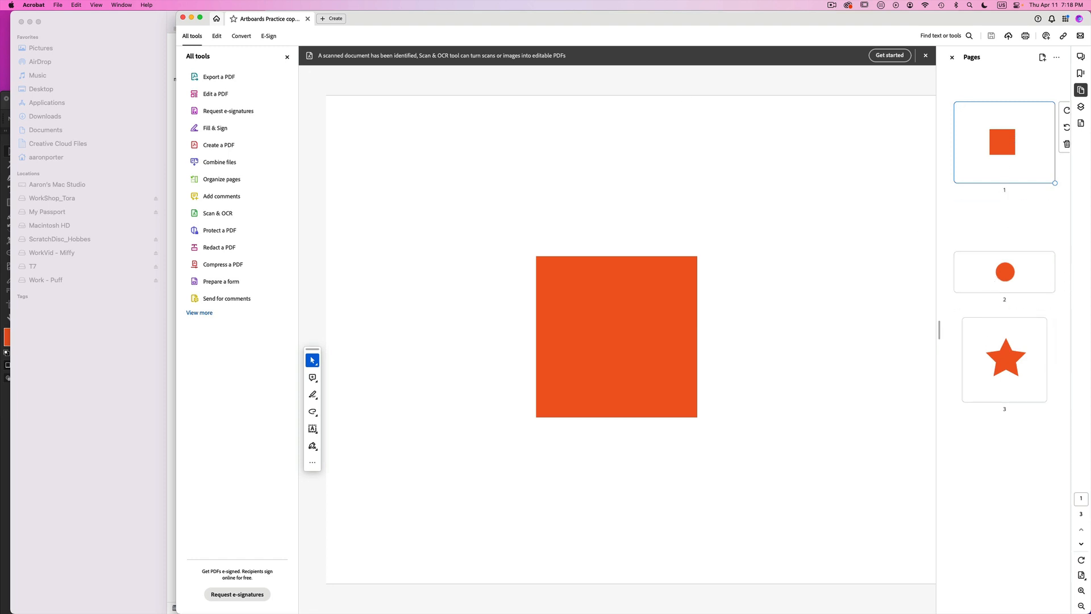
- Switch back to Illustrator and rearrange the artboards so Star 3 sits beside Square 1 and Circle 2 comes last in the row
left_click(3, 109)
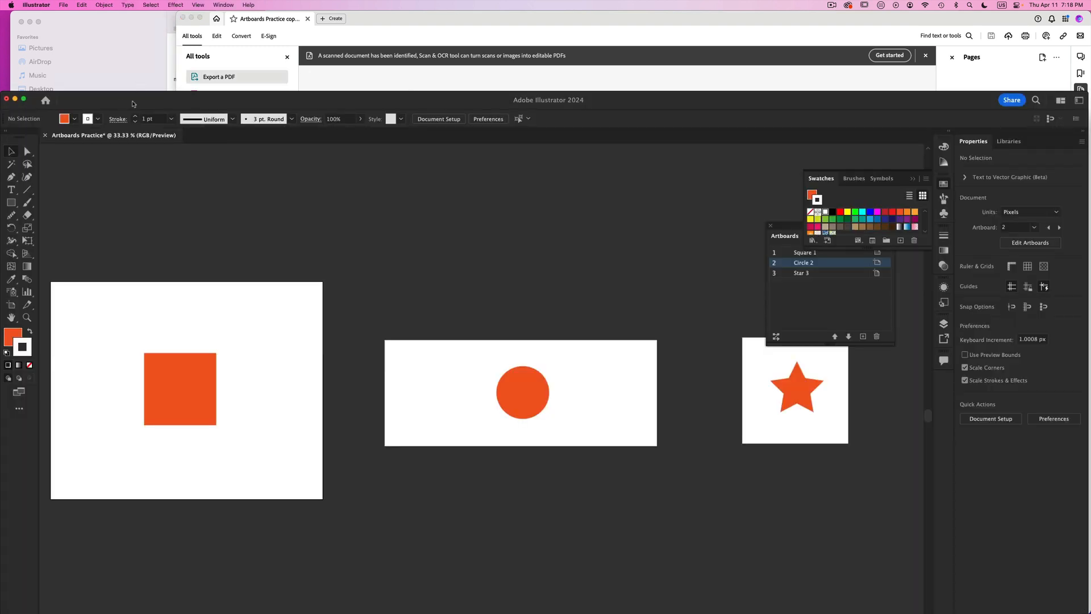
left_click(11, 304)
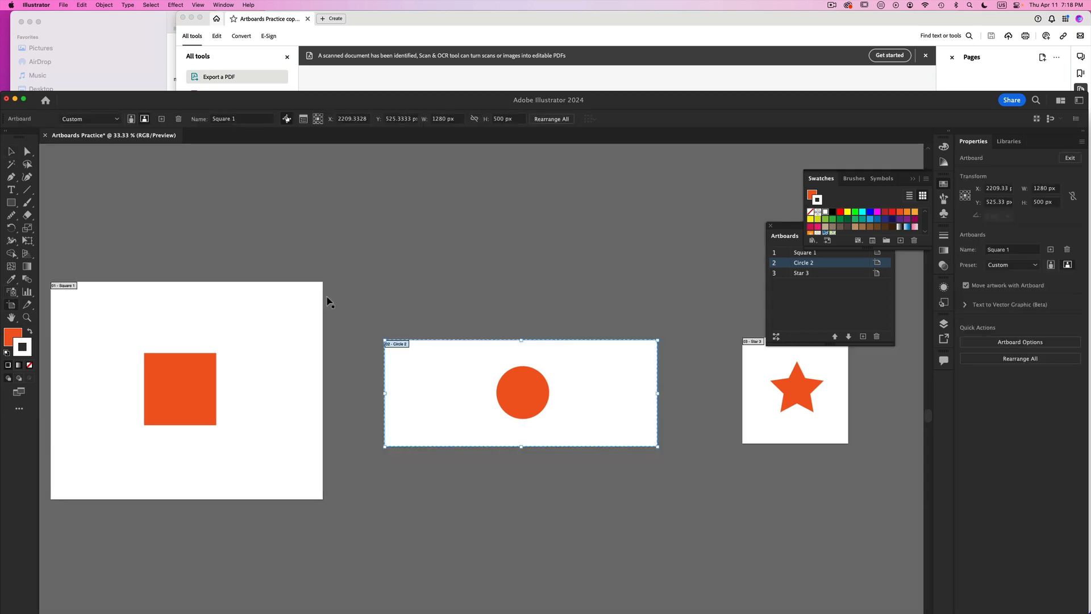
left_click_drag(422, 374, 417, 191)
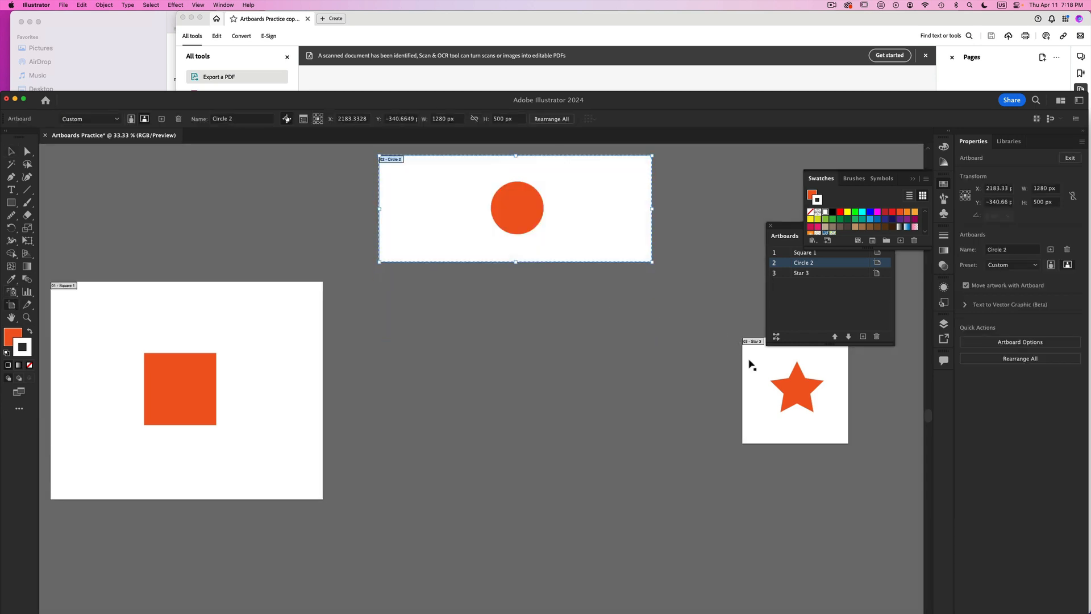
left_click_drag(751, 365, 374, 353)
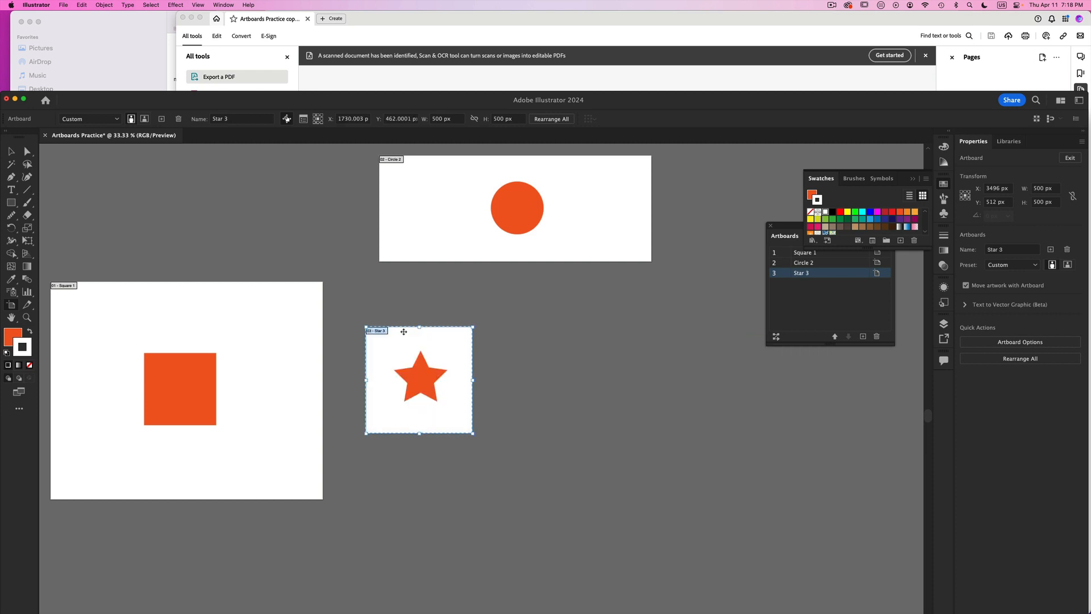
left_click_drag(465, 204, 618, 367)
left_click(331, 101)
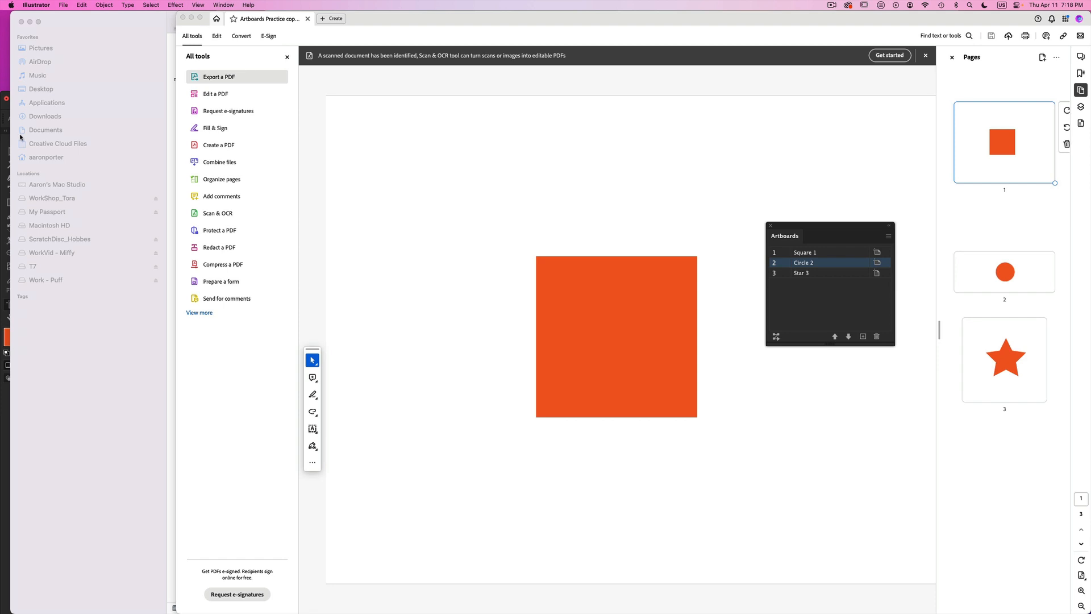
left_click(5, 109)
- Save a copy of the rearranged document as Artboards Practice copy2.pdf in Adobe PDF format
left_click(63, 4)
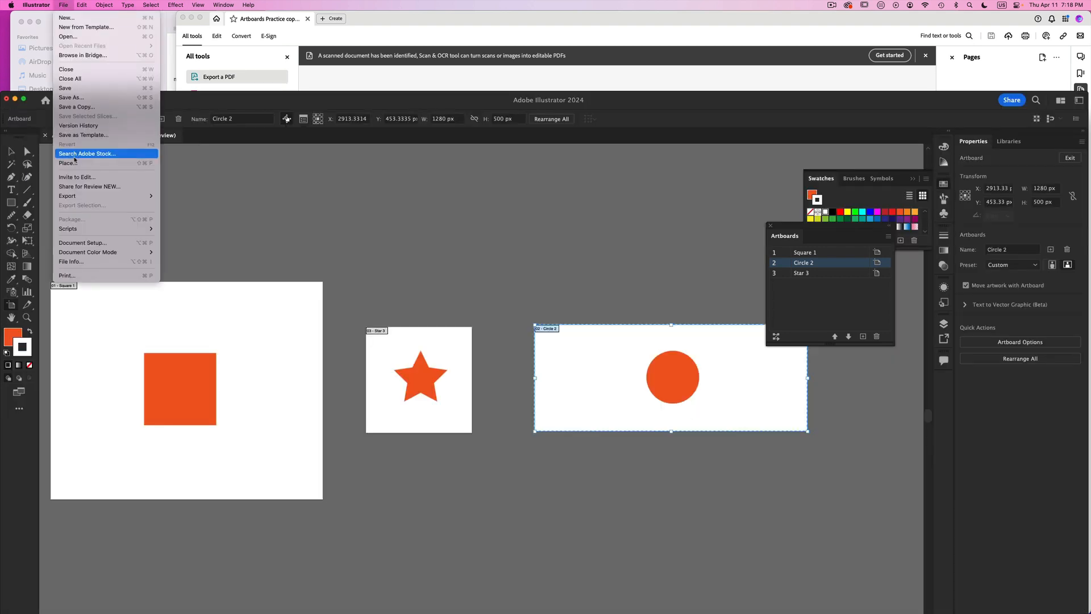
left_click(77, 107)
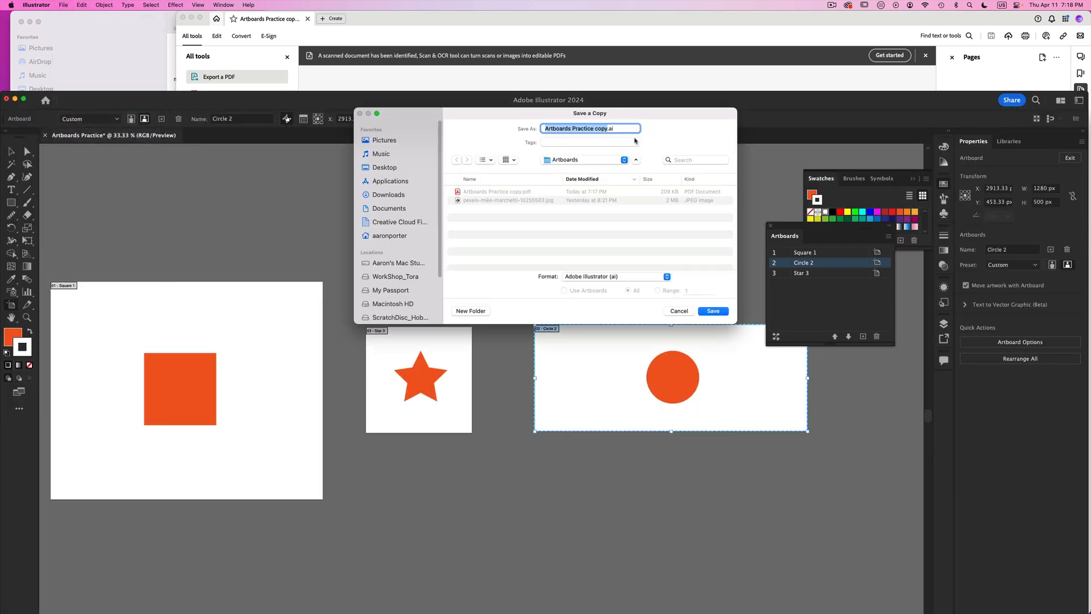
left_click(605, 128)
left_click(613, 277)
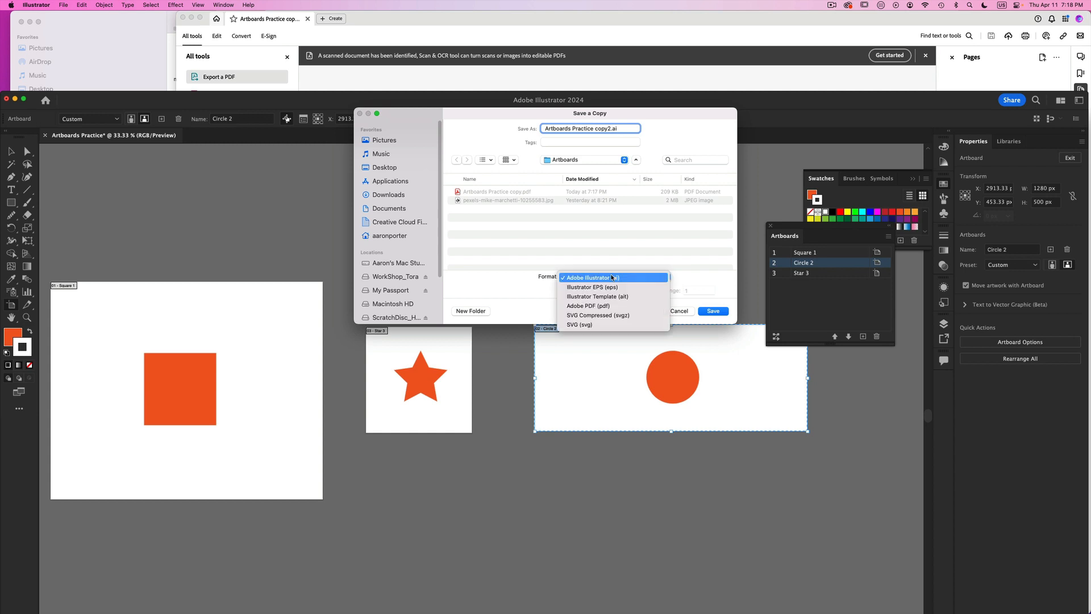
left_click(611, 307)
left_click(725, 312)
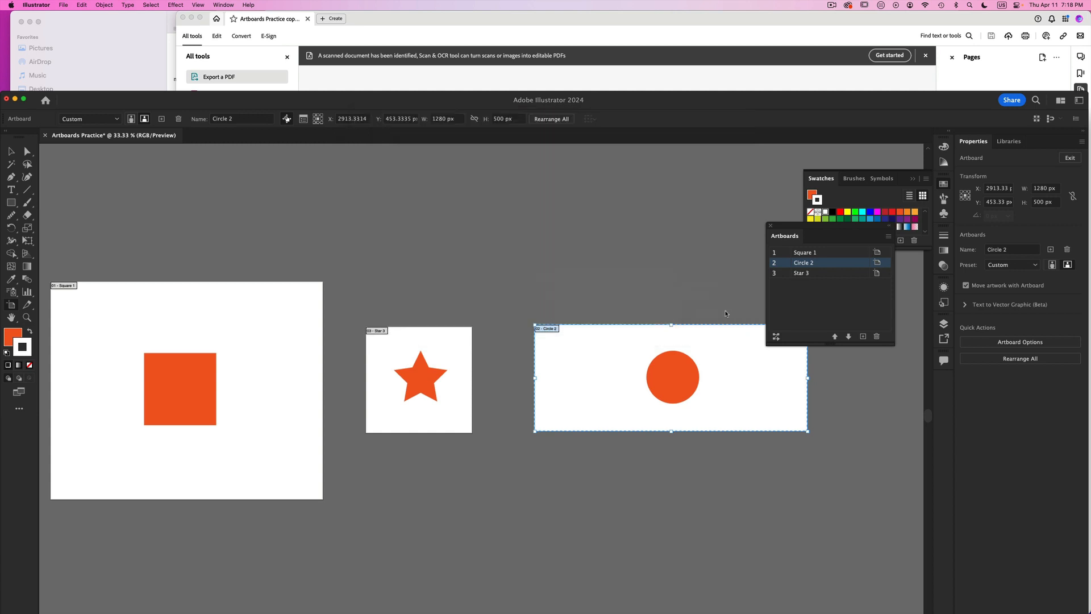
left_click(444, 365)
- Close the first PDF, open Artboards Practice copy2.pdf in Acrobat to examine its page order, and close it again
left_click(183, 18)
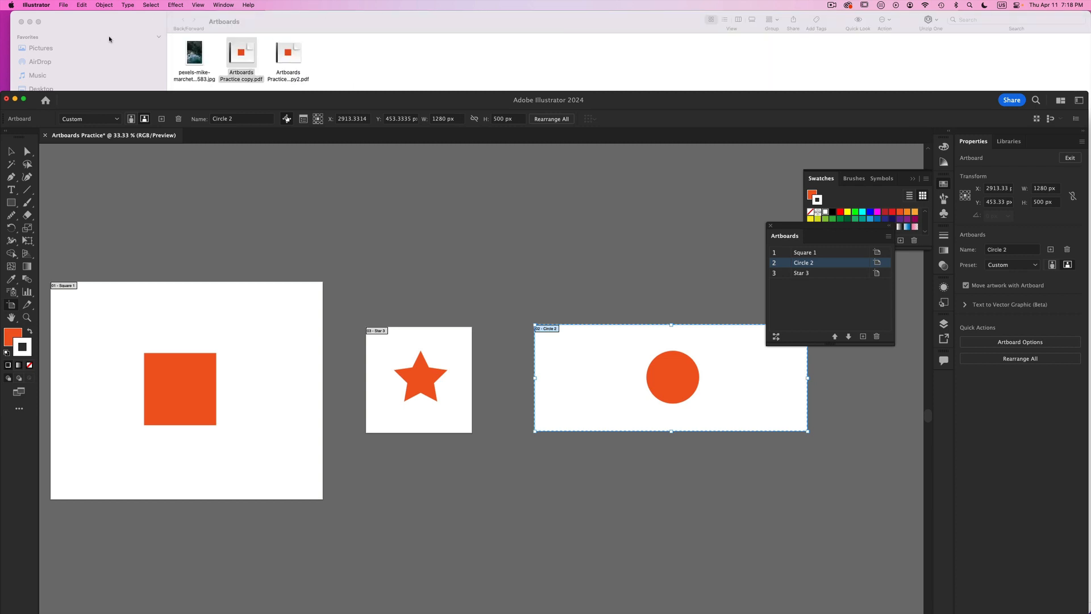
double_click(288, 53)
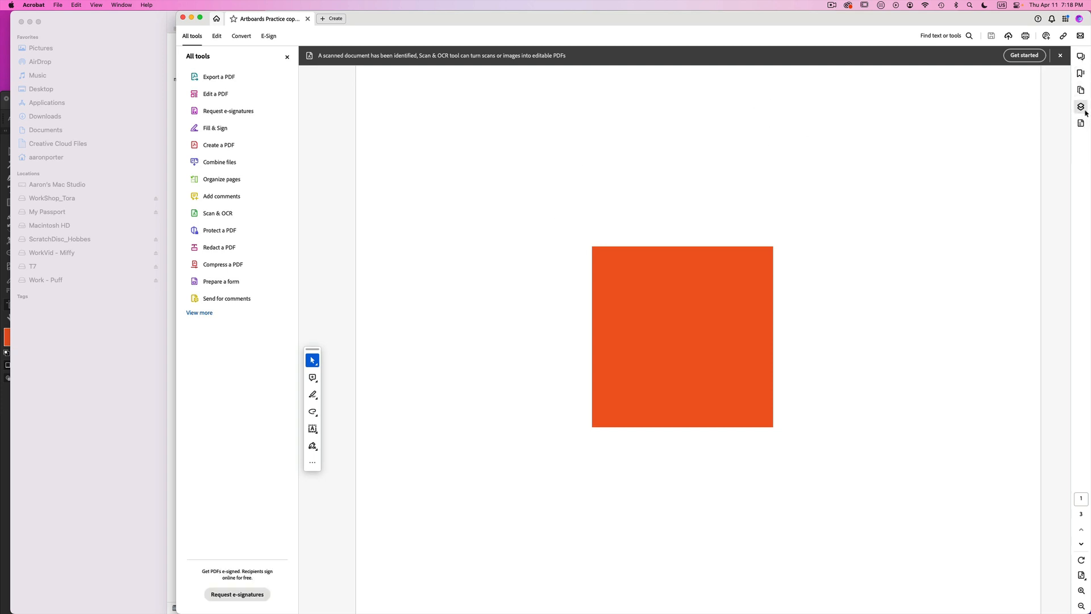
left_click(1082, 107)
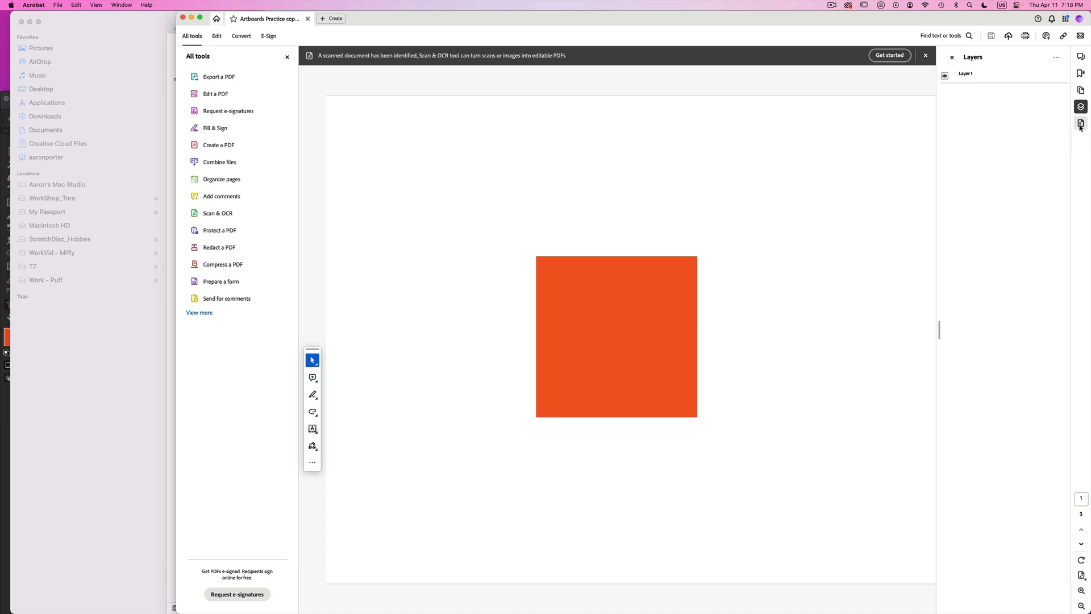
left_click(1081, 89)
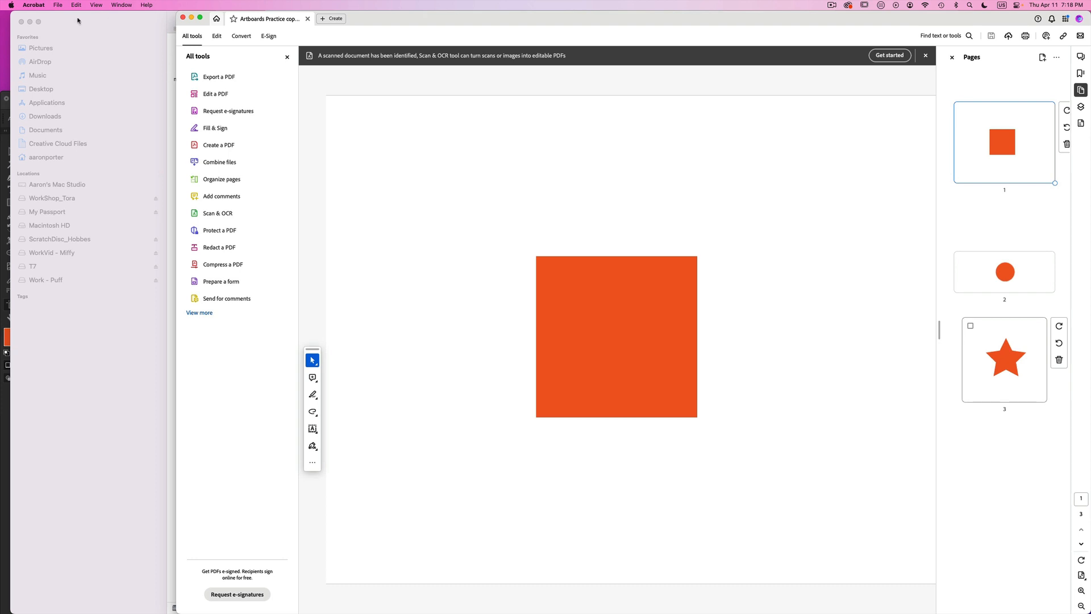
left_click(183, 19)
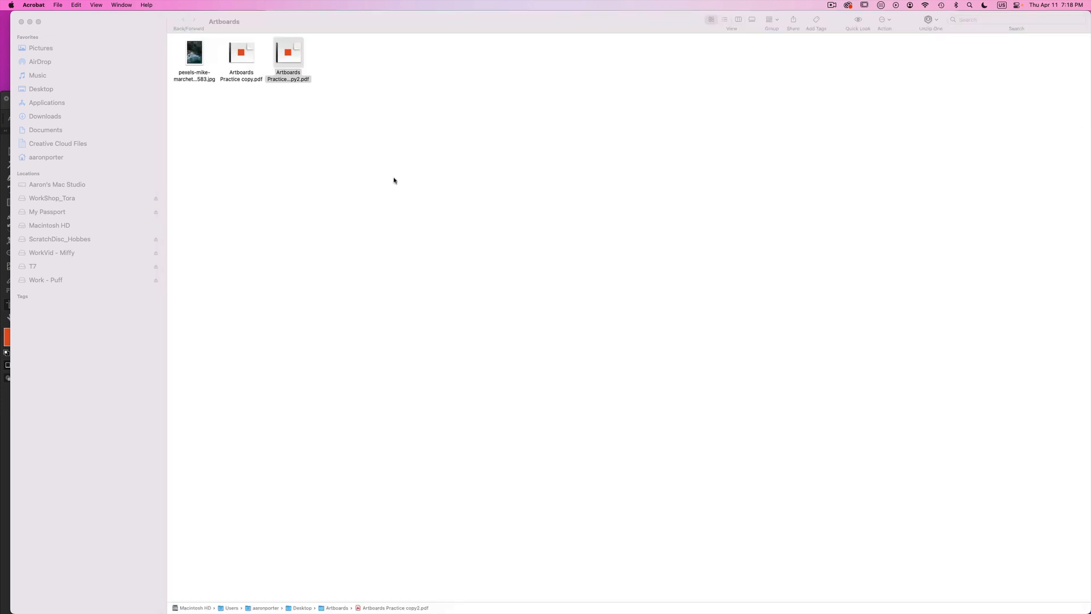
- Return to Illustrator, clear the floating Swatches panel away from the Artboards panel, and select and zoom to the Square 1 artboard
left_click(4, 105)
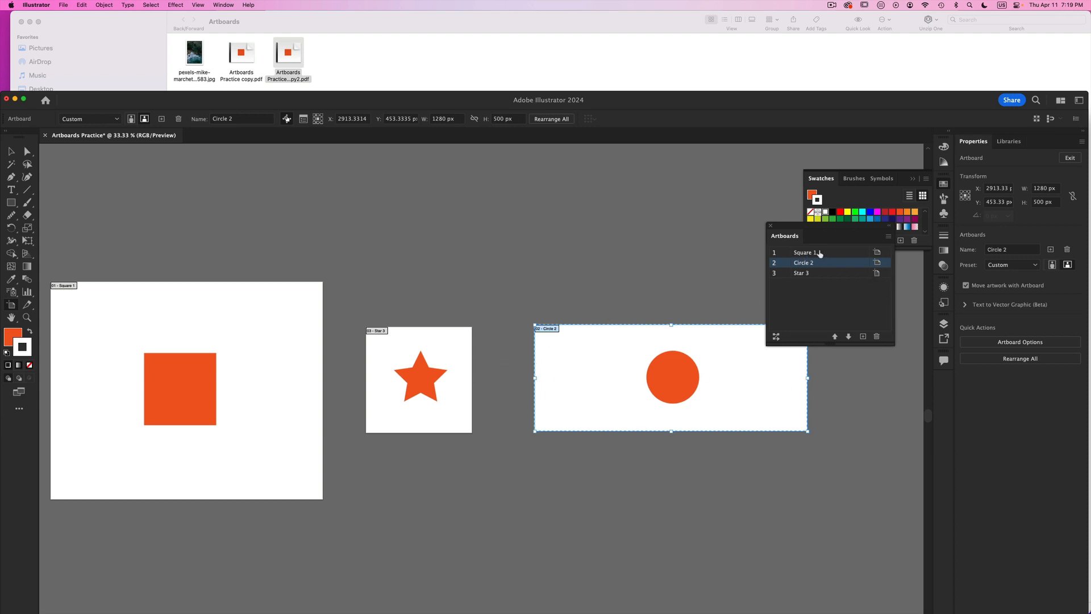
left_click_drag(790, 230, 804, 326)
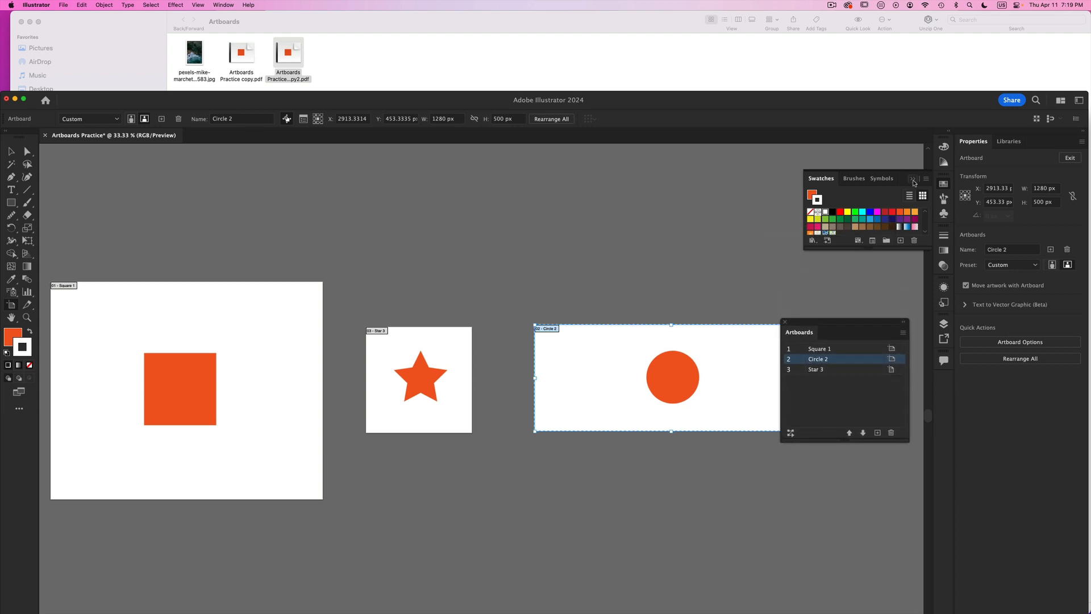
left_click(913, 179)
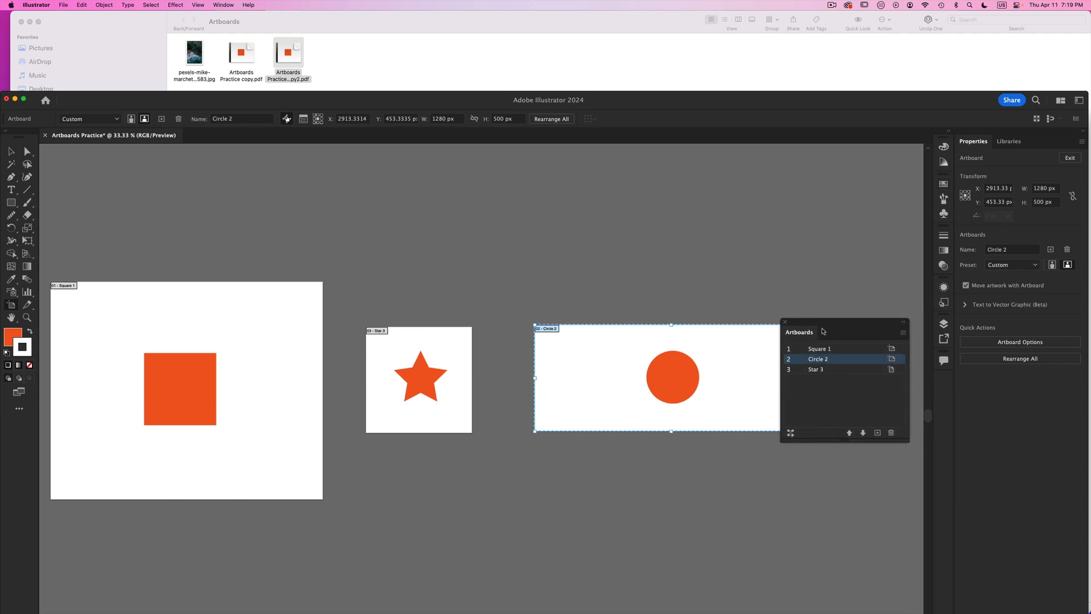
left_click_drag(821, 323, 814, 194)
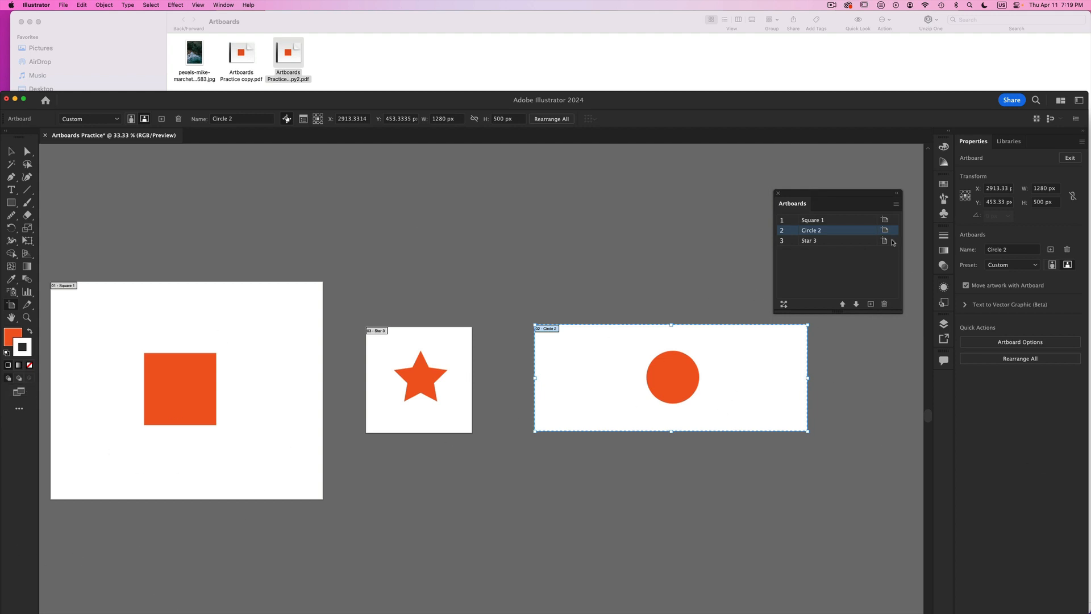
left_click(839, 221)
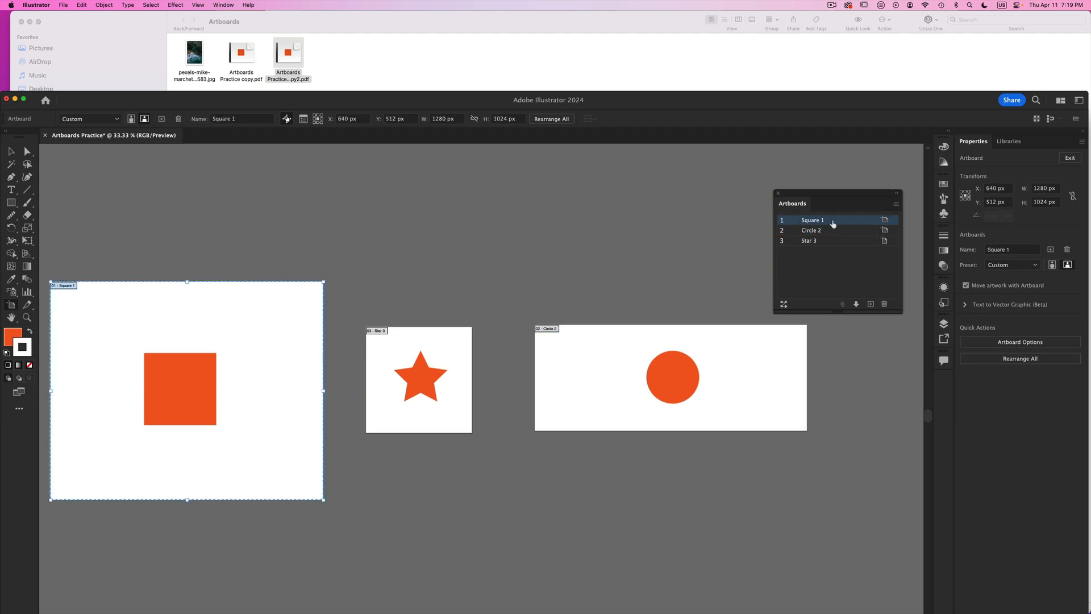
double_click(833, 222)
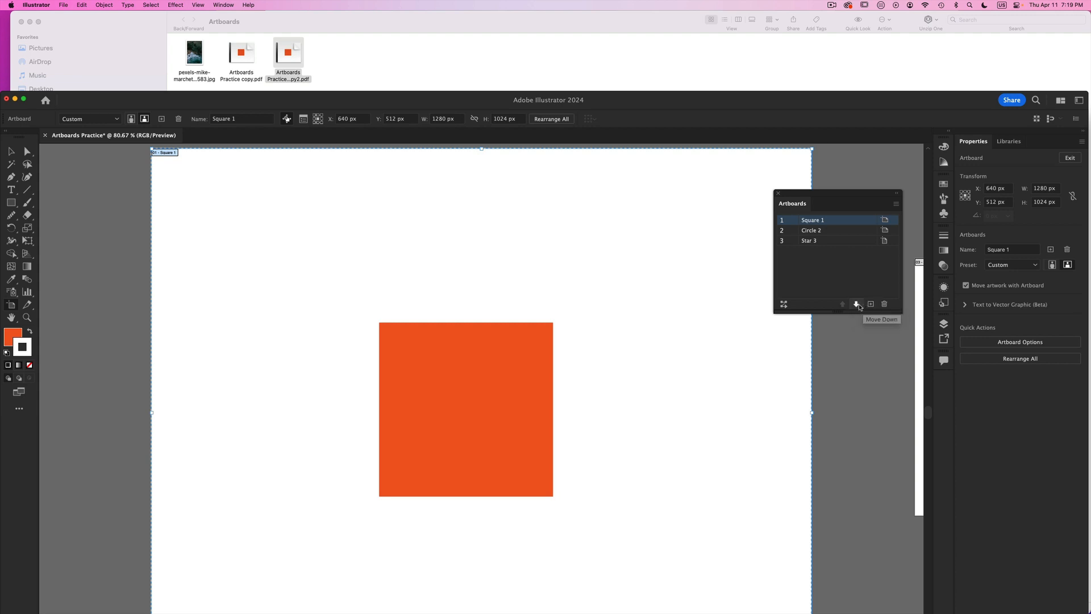
- Move the Square 1 artboard down to third place in the artboard order, after Circle 2 and Star 3
left_click(857, 305)
left_click(857, 306)
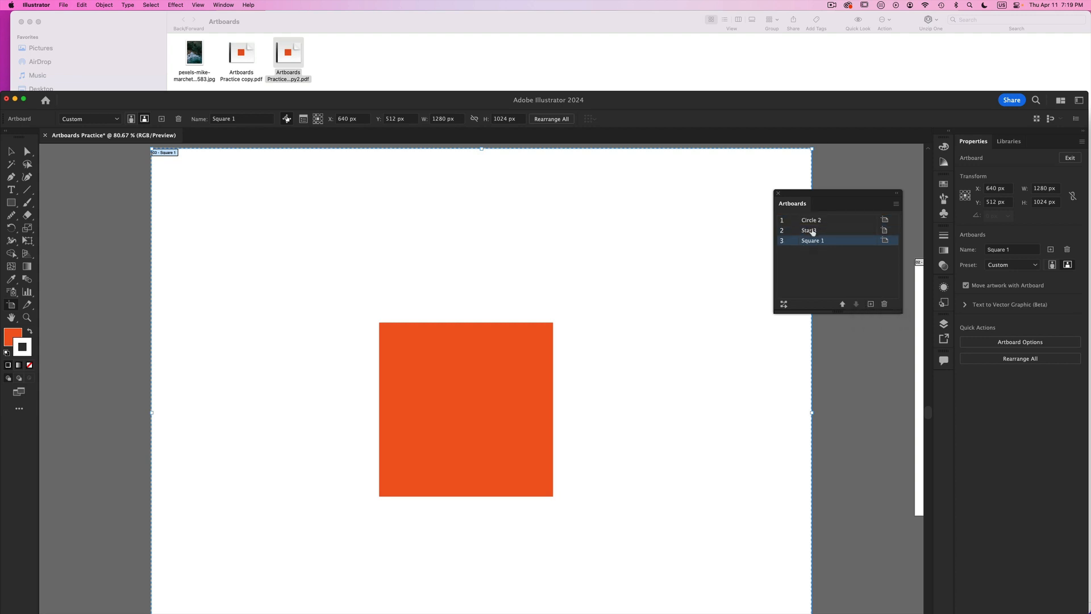
left_click(609, 395, "alt+super")
left_click(609, 395, "alt+super")
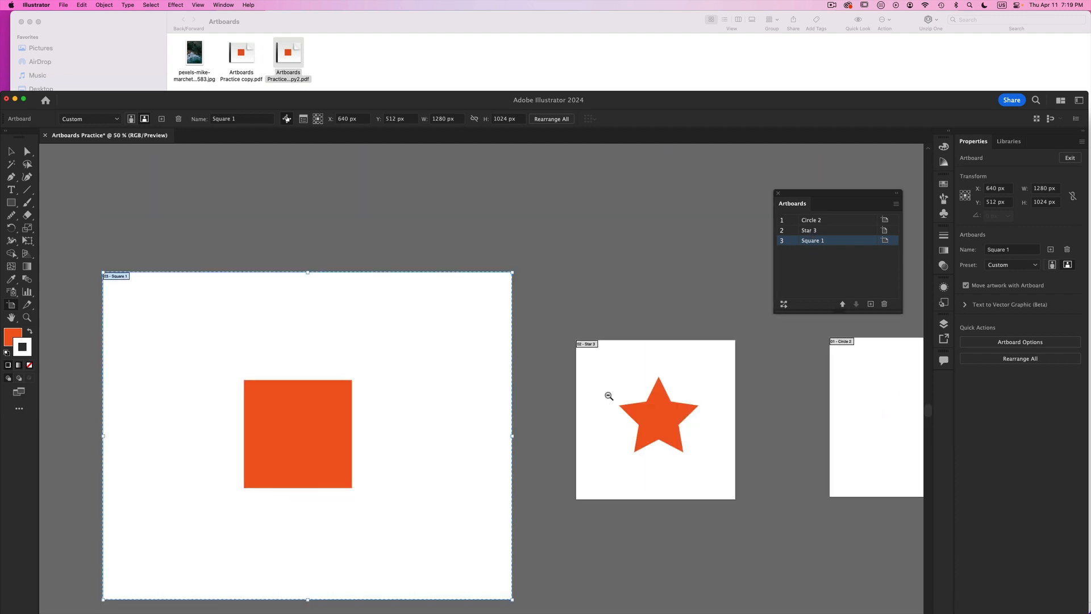
left_click(609, 394, "alt+super")
left_click_drag(589, 382, 545, 344)
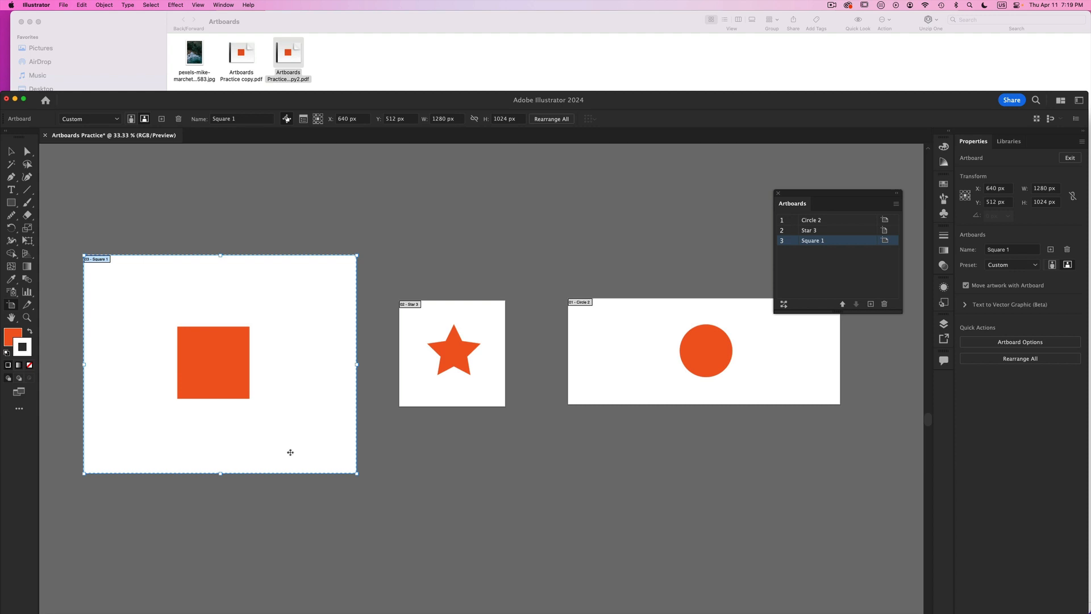
- Save a copy of the reordered document as Artboards Practice copy3.pdf in Adobe PDF format with the Illustrator Default preset
left_click(64, 4)
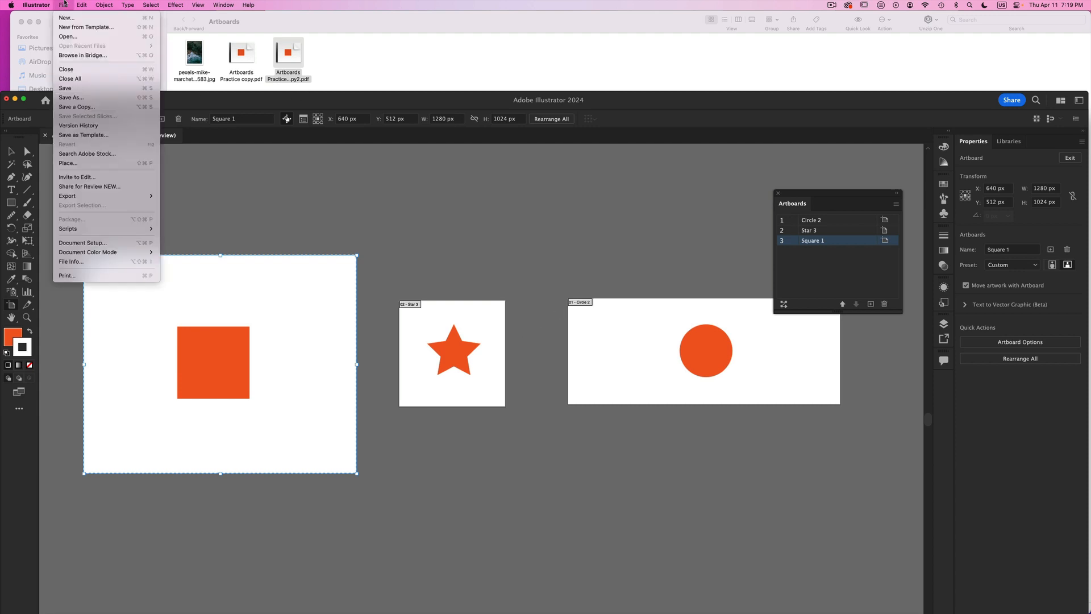
left_click(77, 106)
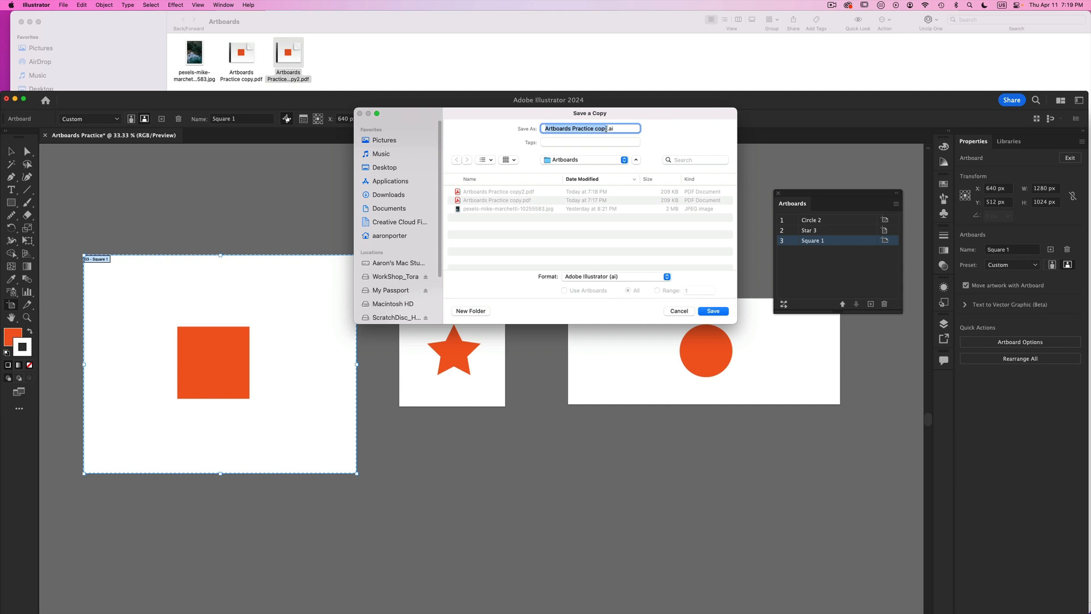
left_click(606, 129)
left_click(607, 276)
left_click(604, 307)
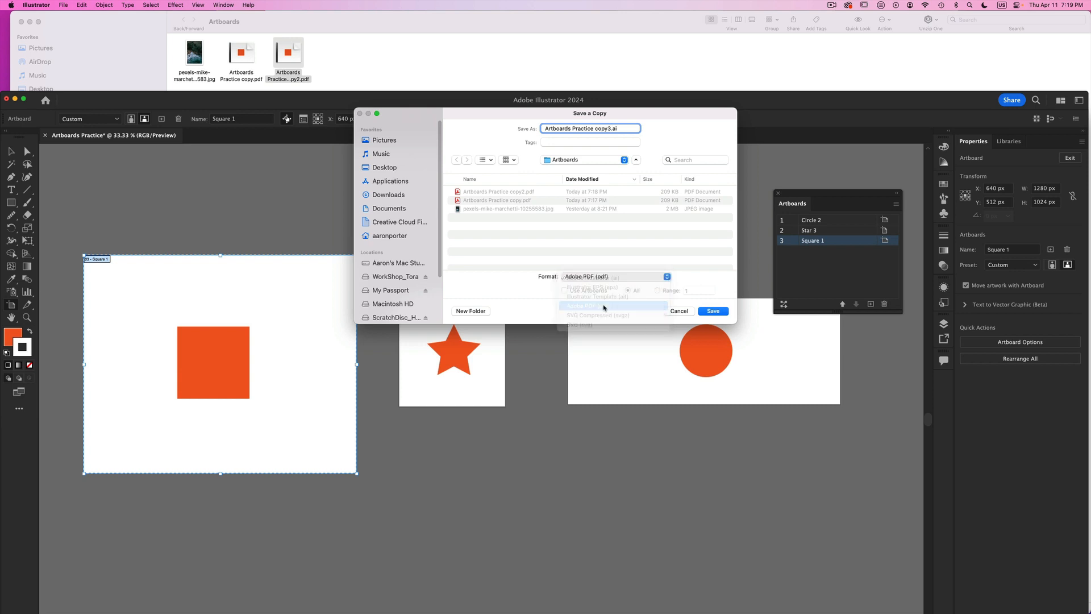
key("Return")
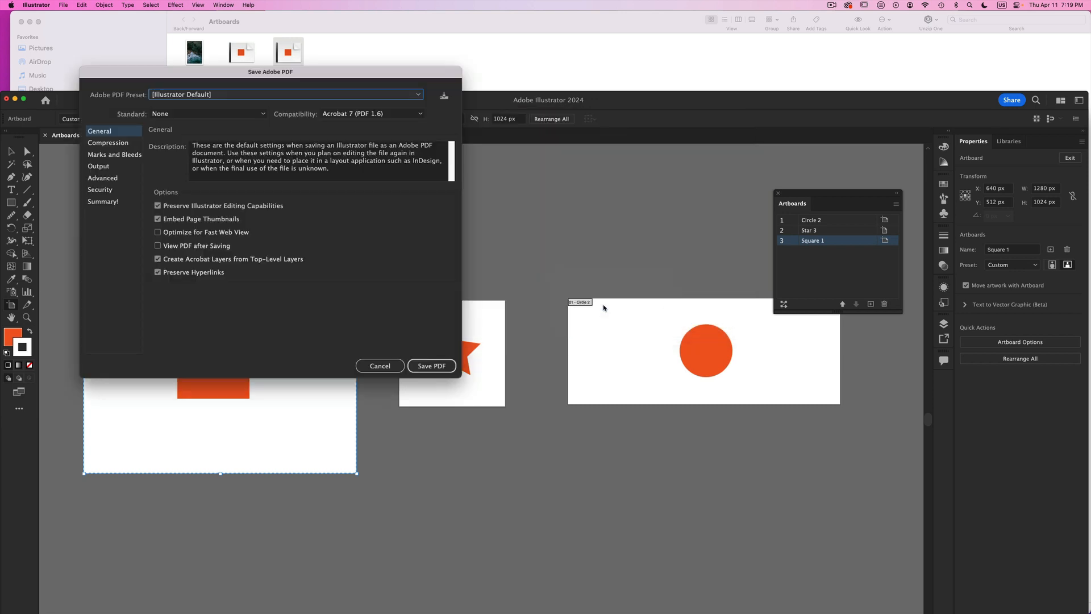
left_click(419, 369)
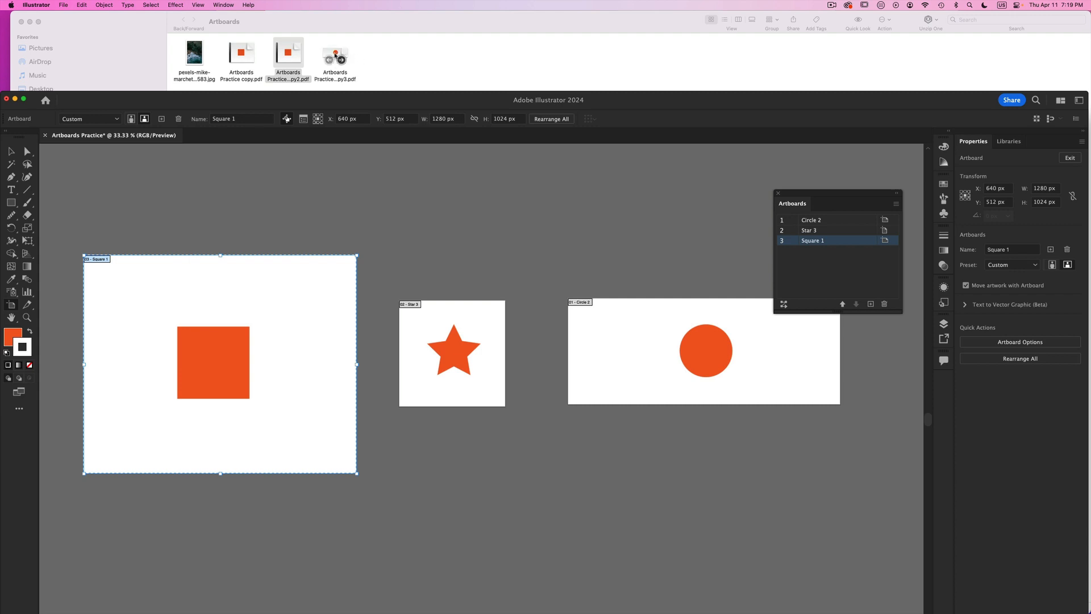
- Open Artboards Practice copy3.pdf in Acrobat, examine the page thumbnails for their order, close the PDF and return to Illustrator
double_click(335, 55)
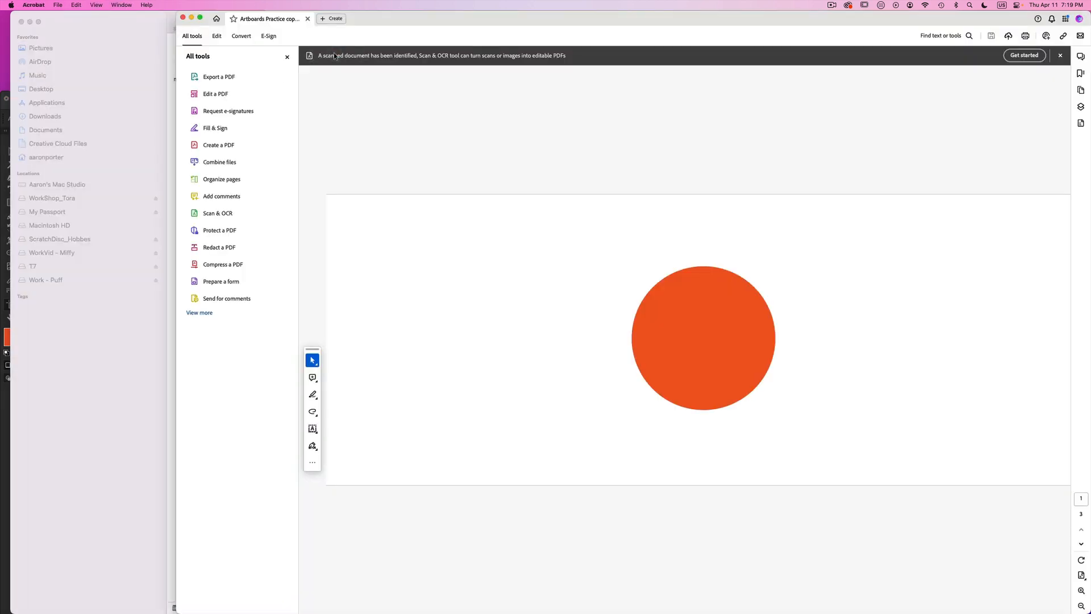
left_click(1081, 91)
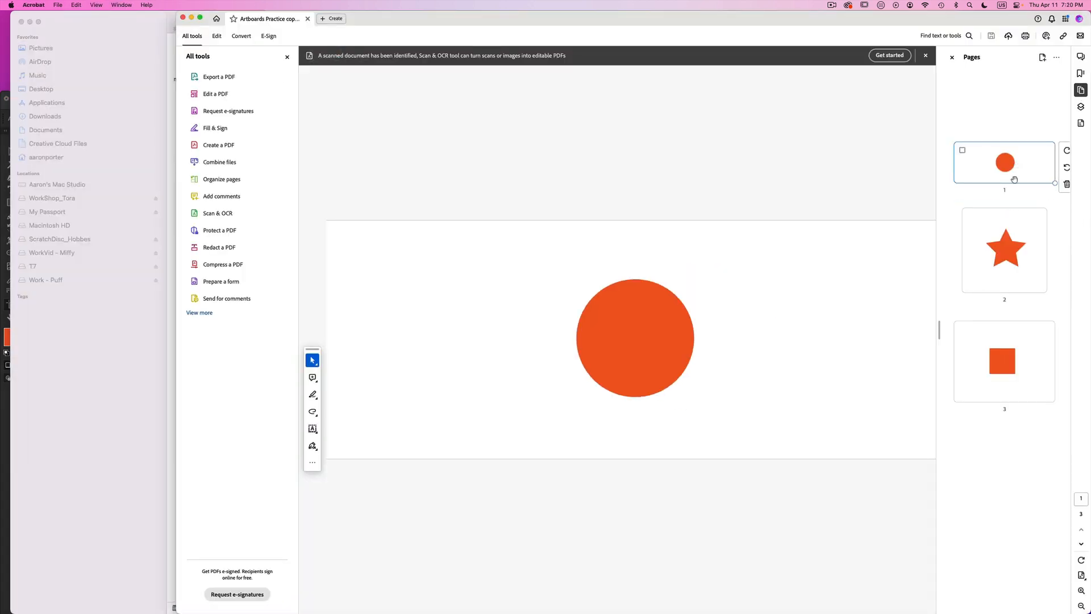
mouse_move(1010, 258)
mouse_move(1003, 364)
left_click(182, 18)
left_click(3, 110)
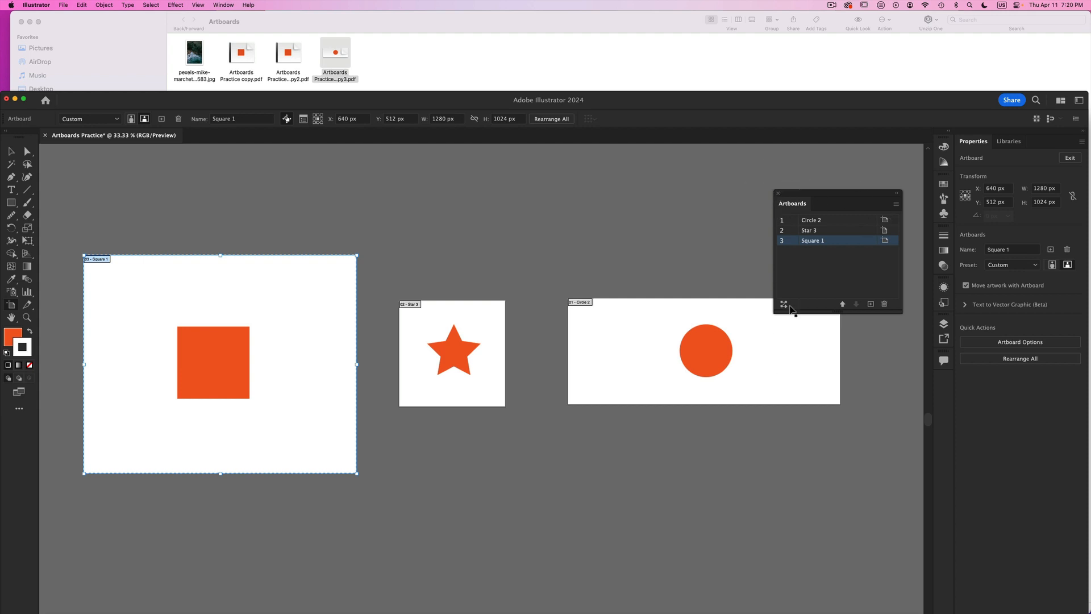
- Close the floating Artboards panel, move the window up, and set the Square 1 artboard's width to 1080 px in its options
left_click(778, 193)
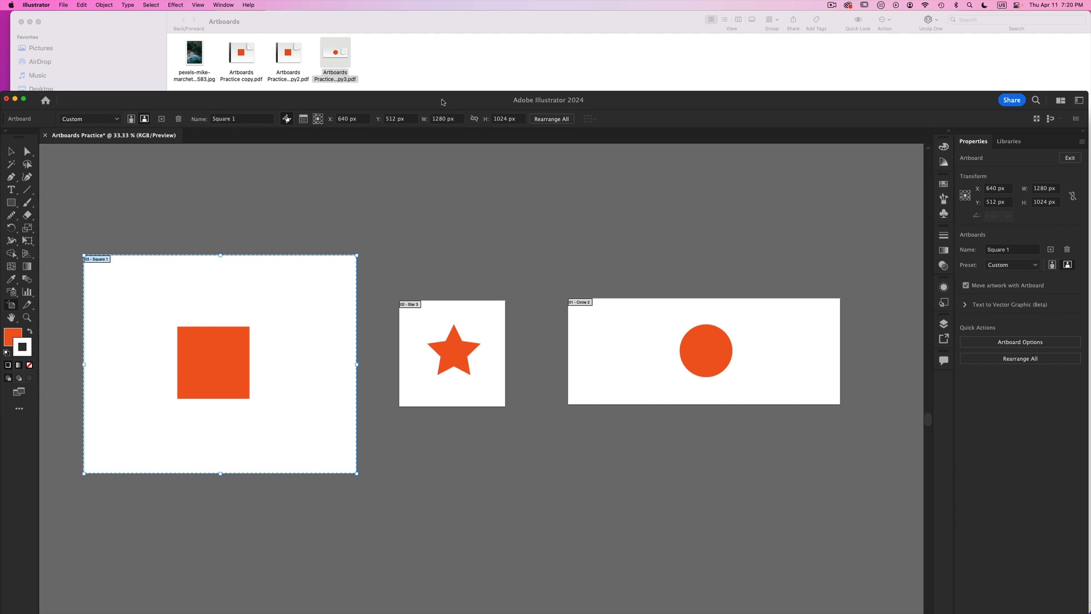
left_click_drag(443, 102, 443, 23)
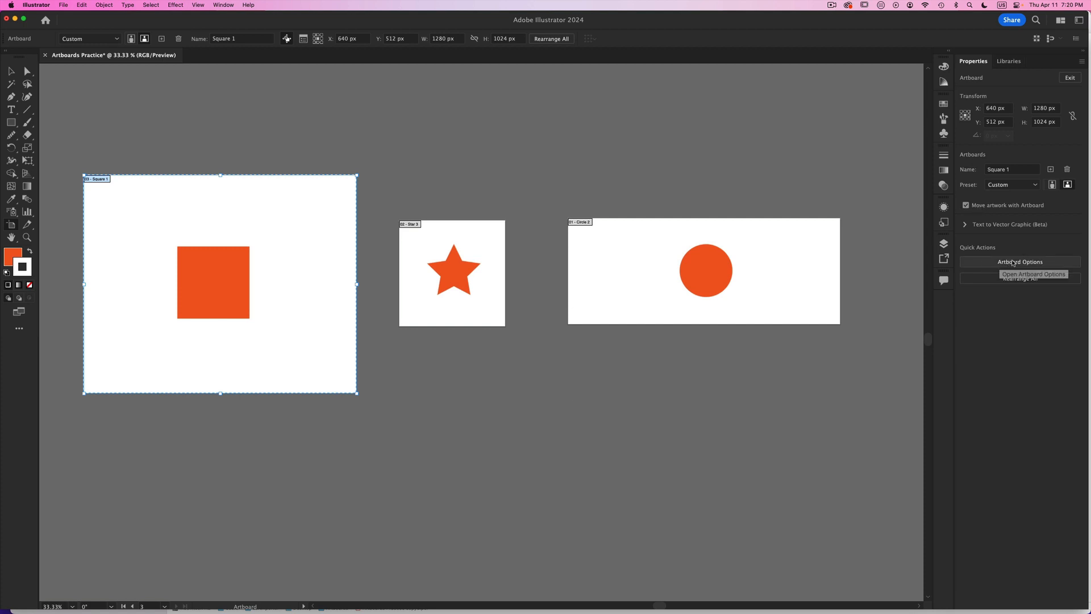
left_click(303, 40)
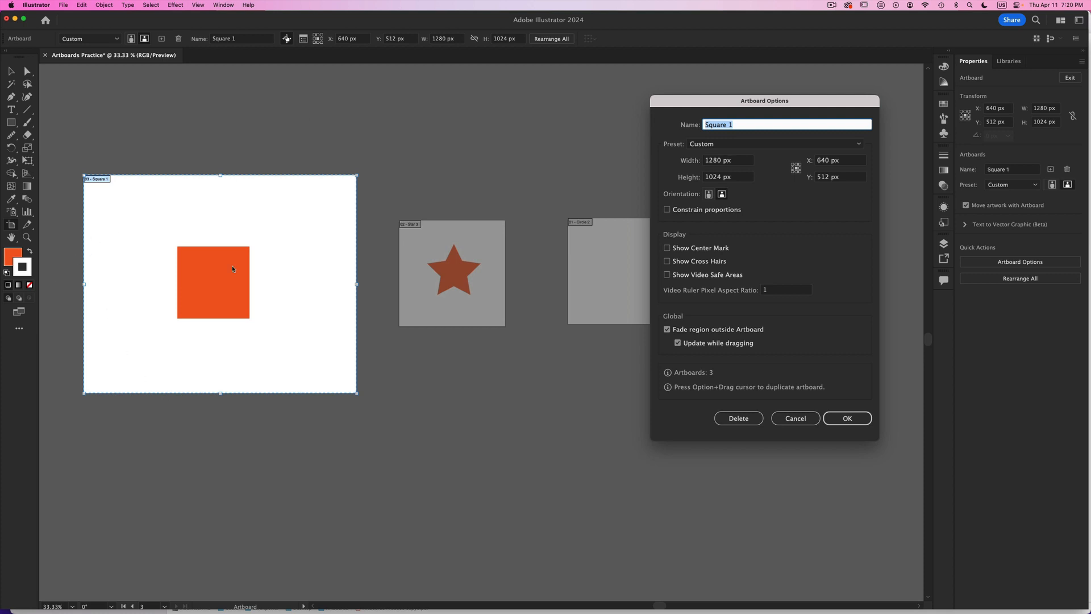
double_click(721, 178)
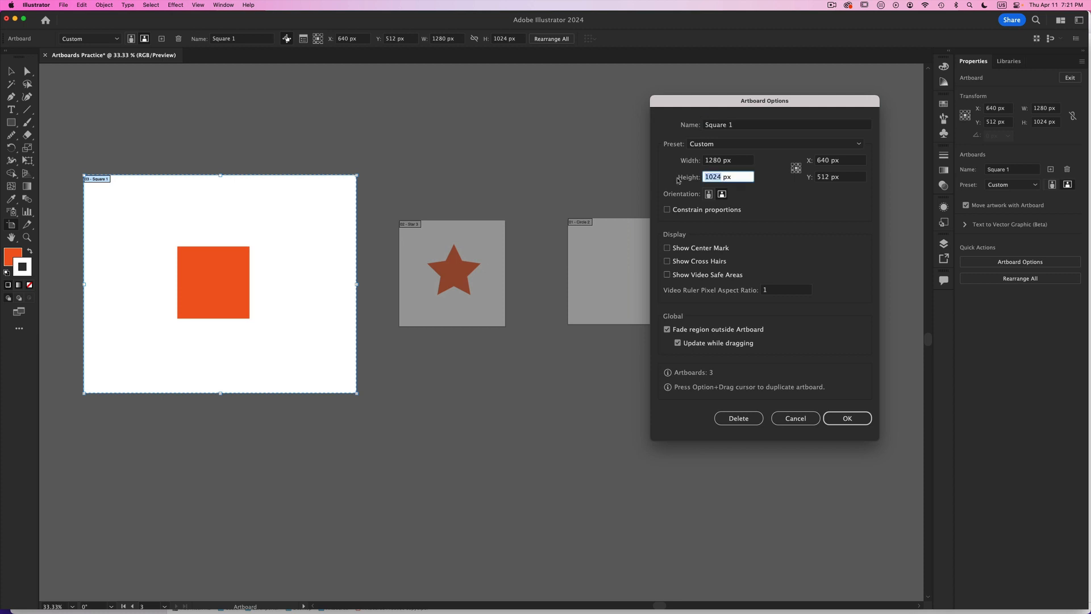
double_click(720, 161)
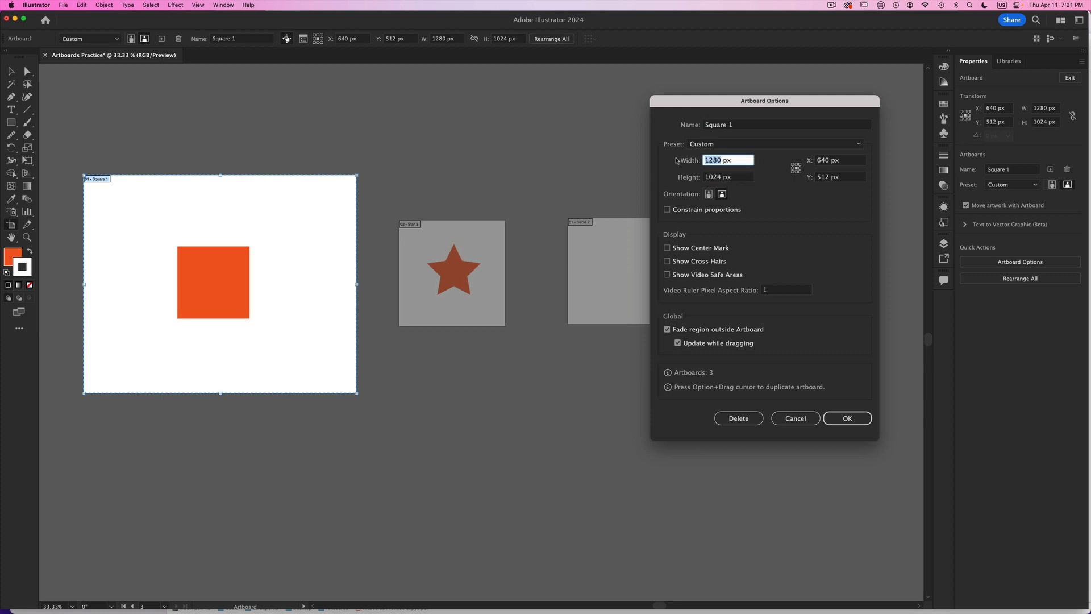
type("1080")
key("Return")
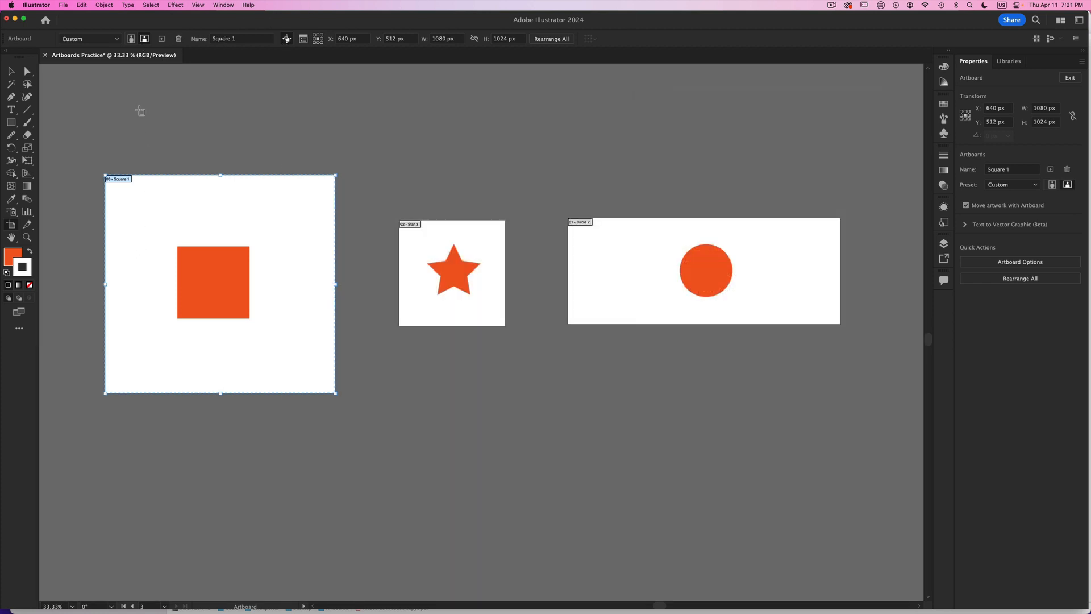
- Look over the Artboard Options and Rearrange All Artboards settings, closing them without making changes
left_click(317, 39)
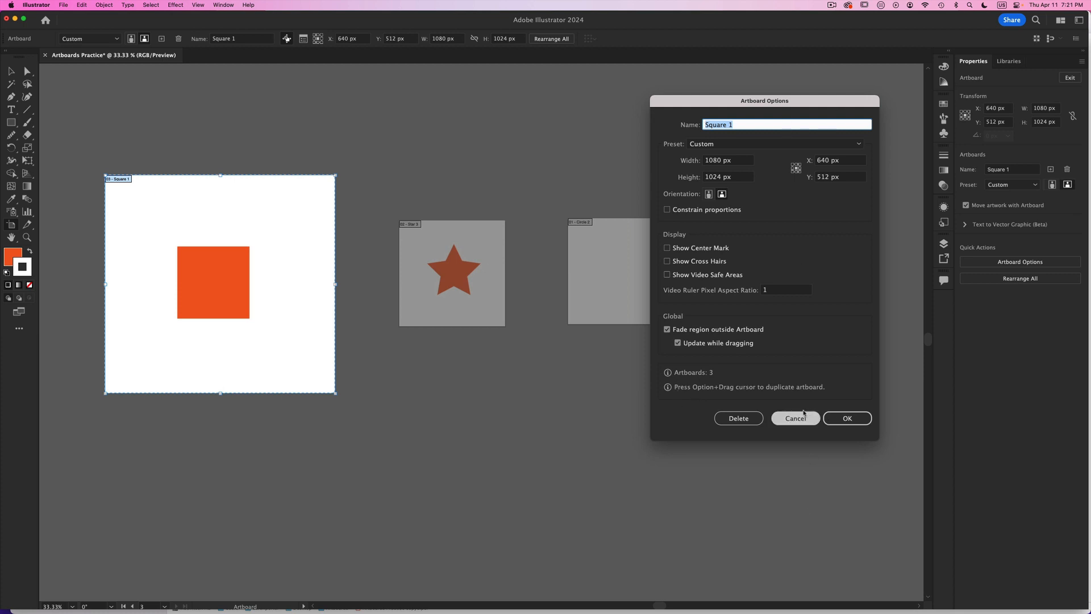
left_click(846, 419)
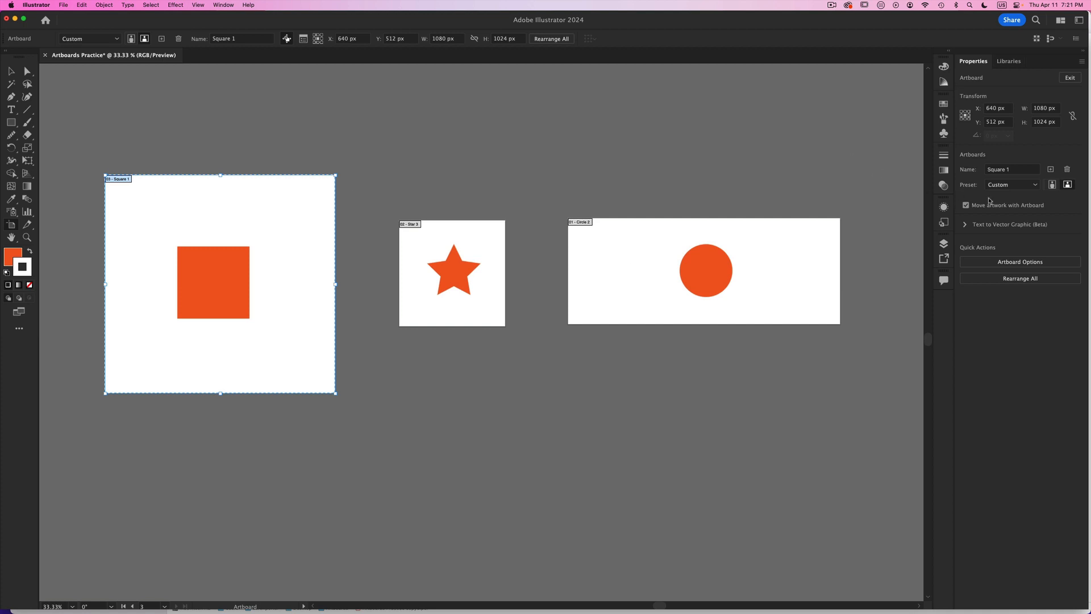
left_click(1030, 281)
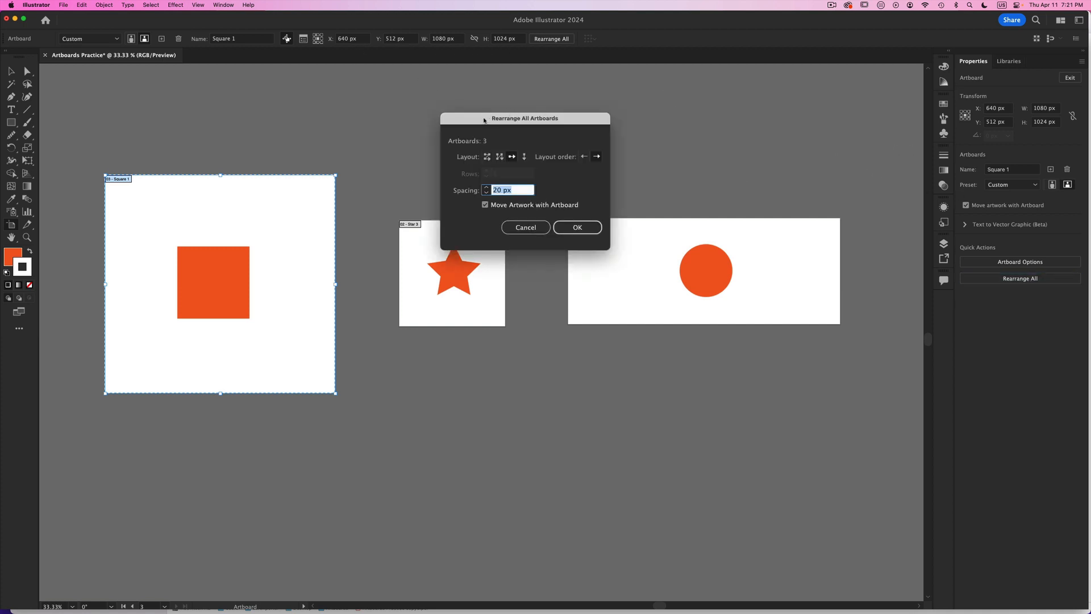
left_click_drag(484, 120, 662, 129)
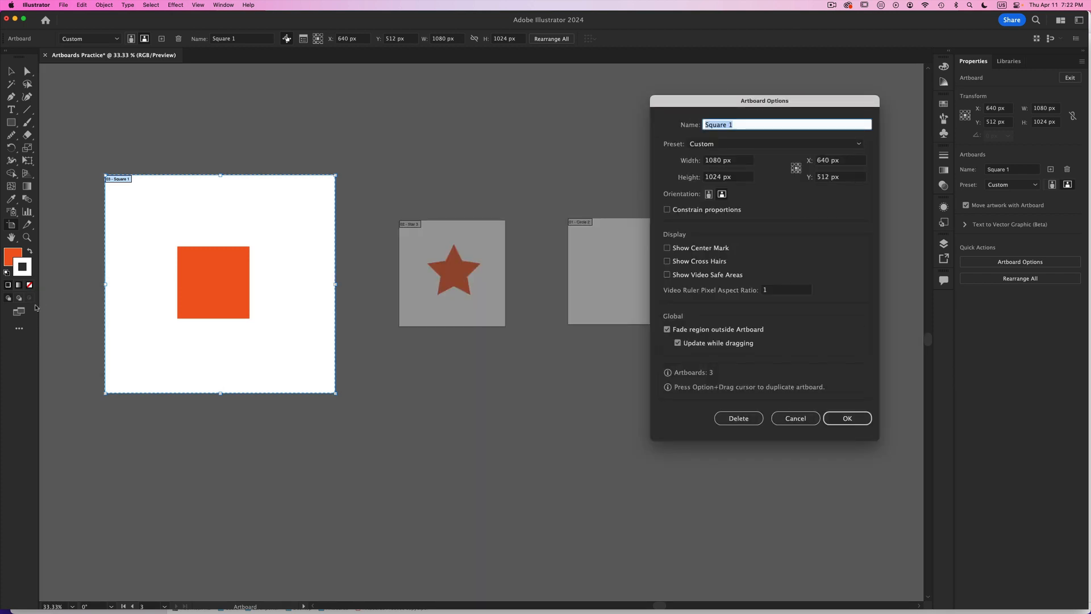
left_click(795, 418)
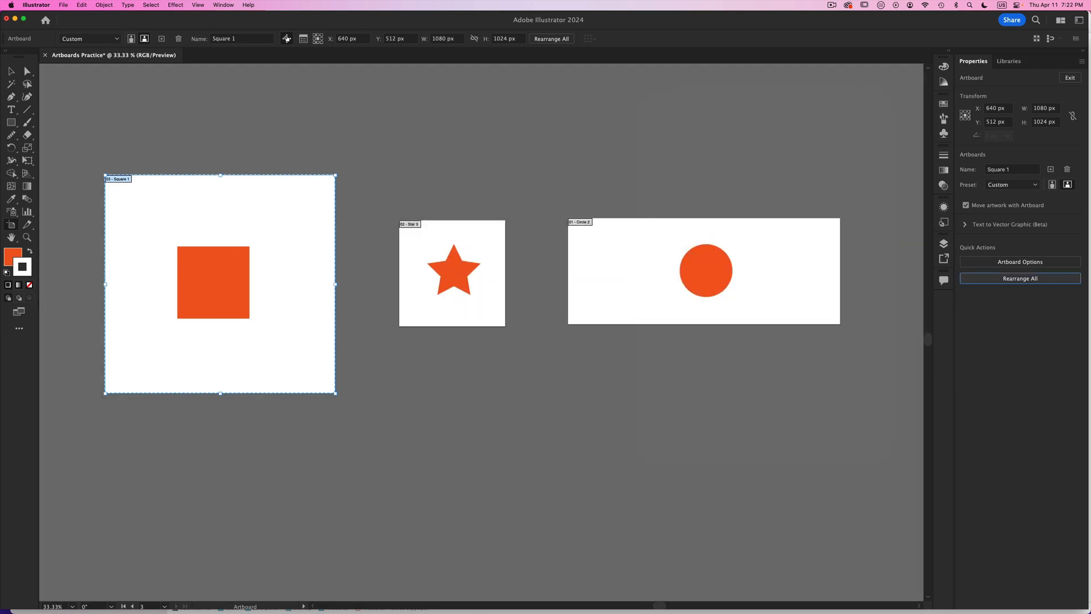
double_click(11, 225)
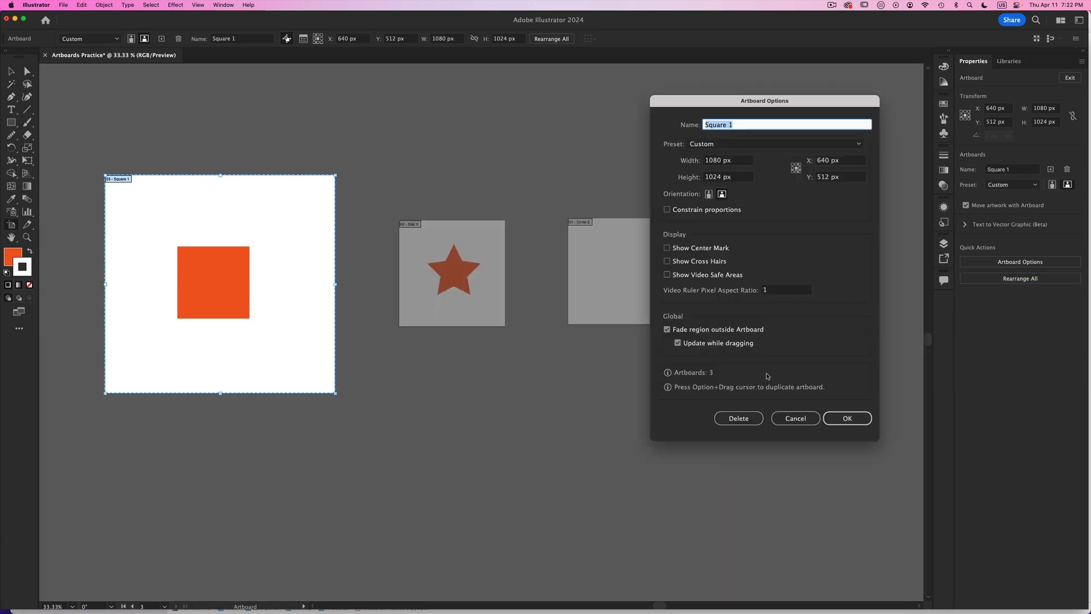
left_click(795, 418)
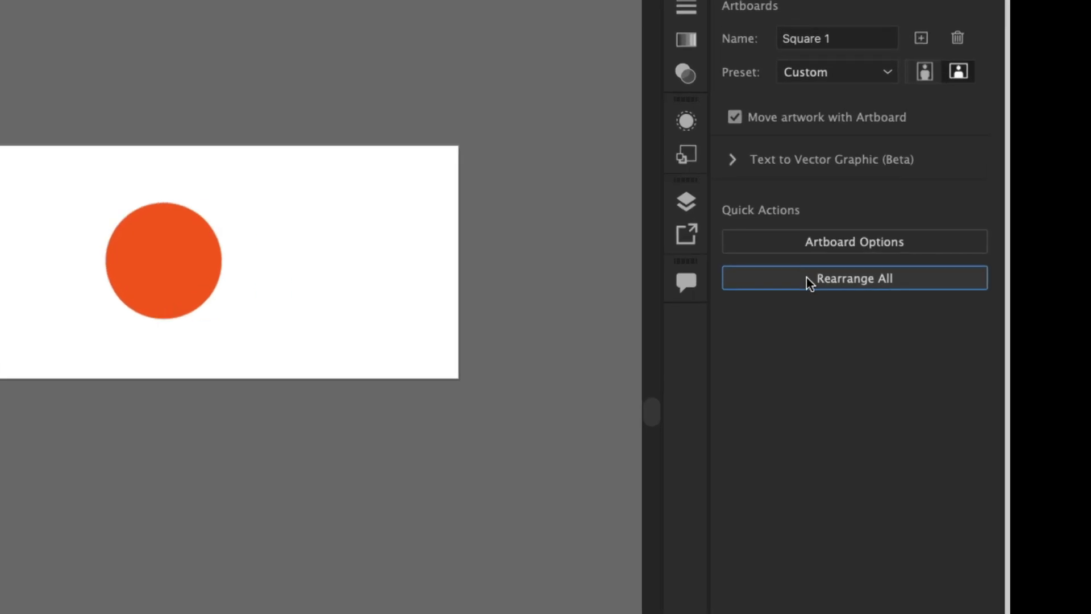
- Rearrange all artboards into a single column with 20 px spacing, moving the artwork with them
left_click(998, 279)
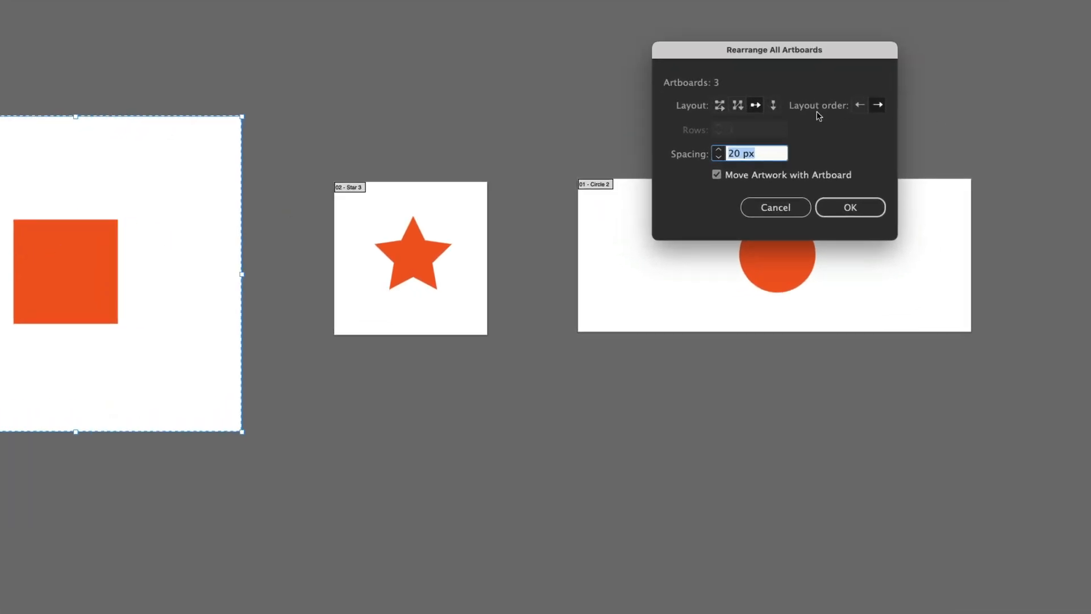
left_click(772, 106)
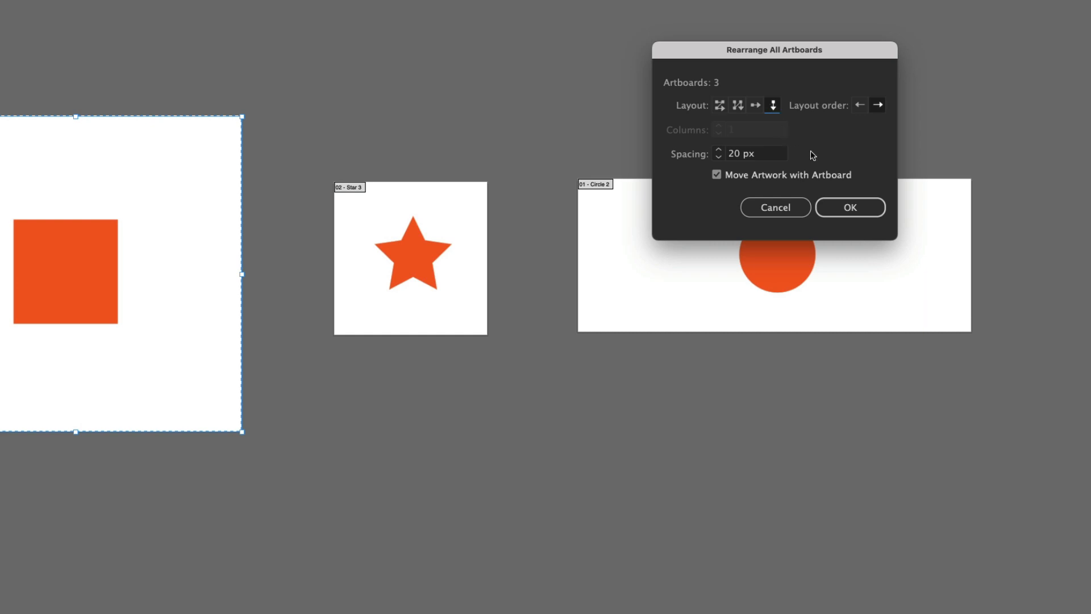
key("Return")
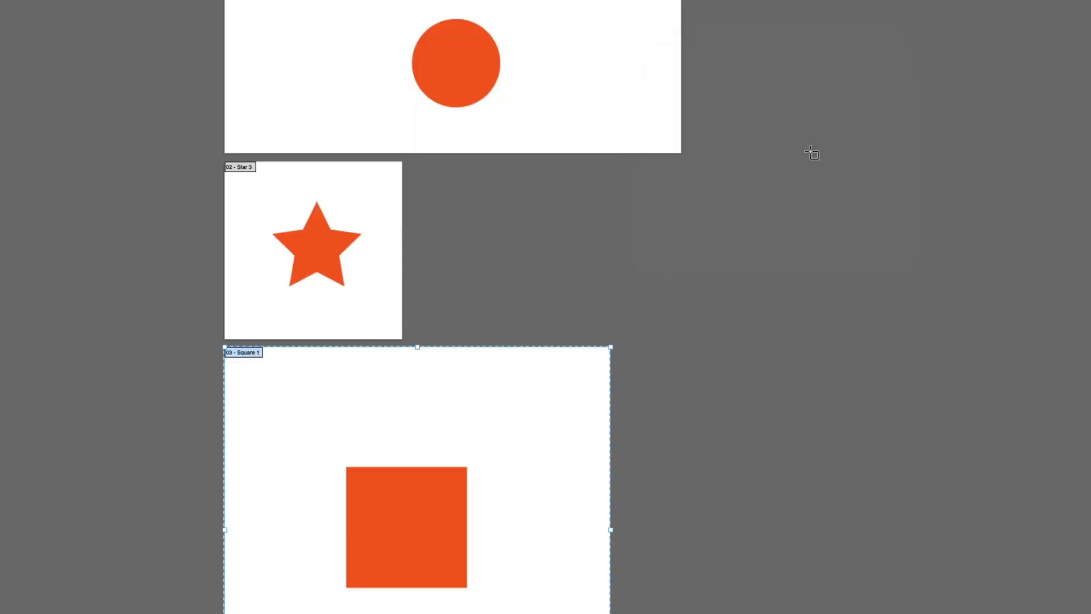
- Rearrange all artboards again in a column, increasing the spacing to 100 px
left_click(619, 1)
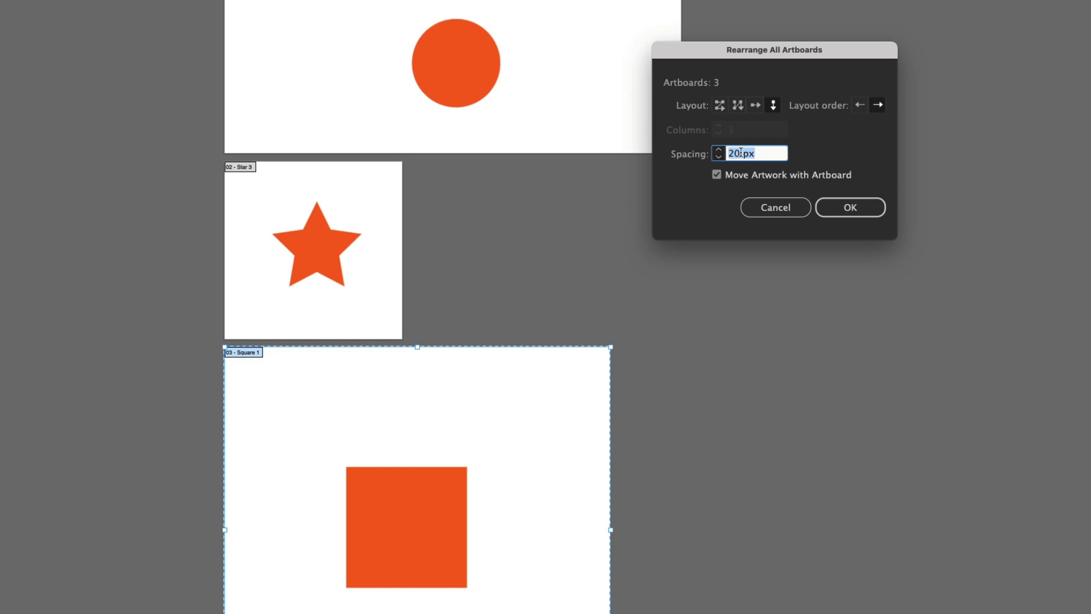
left_click_drag(734, 153, 700, 153)
type("10")
left_click(854, 209)
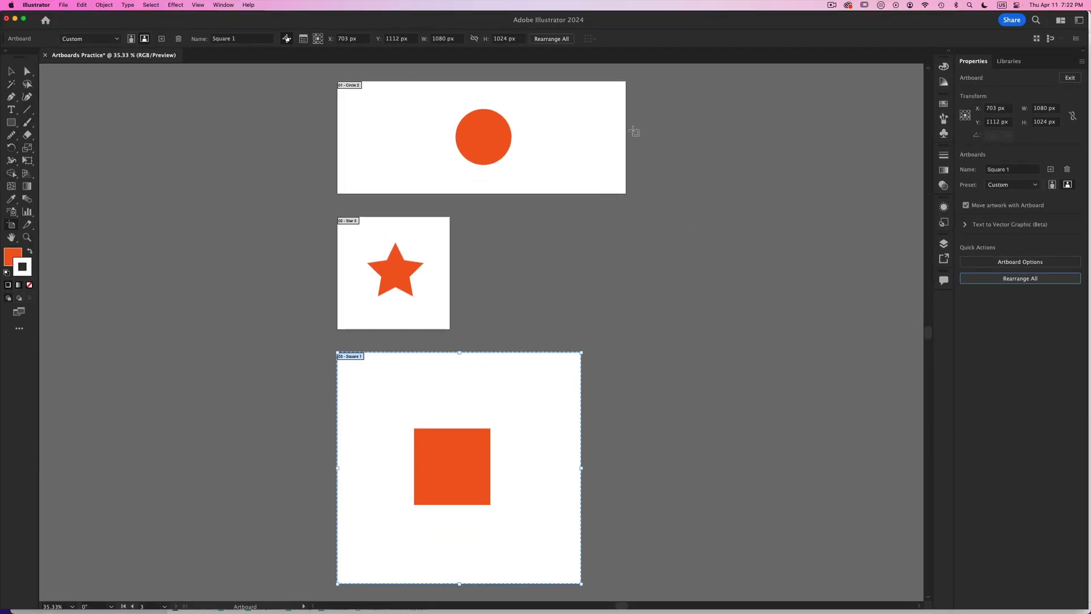
- Apply Rearrange All with Move Artwork with Artboard turned off, try moving the Square 1 artboard aside, and undo the move
left_click(1007, 278)
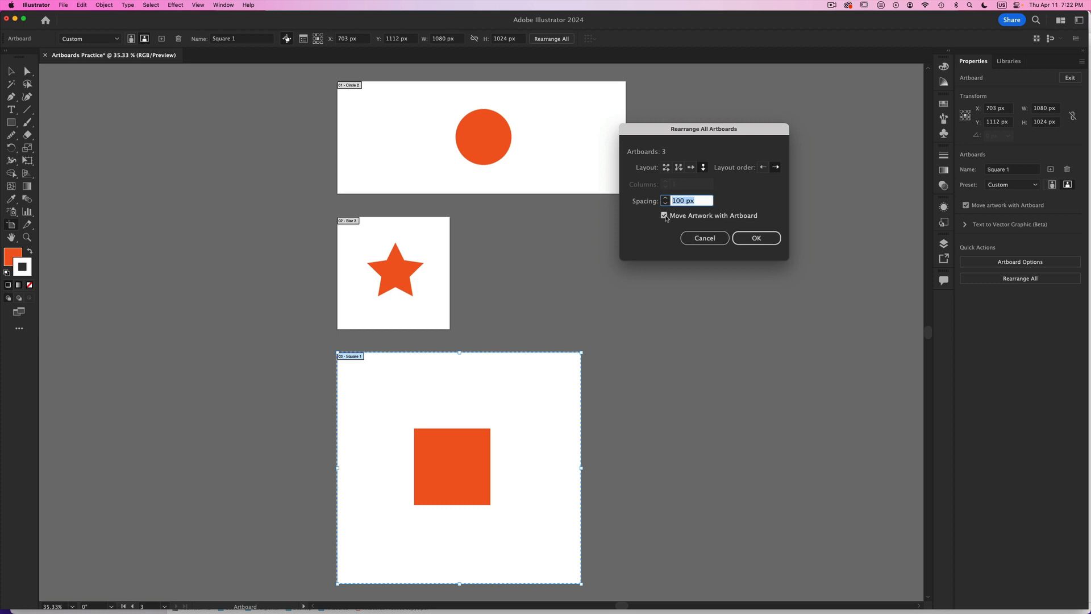
left_click(762, 243)
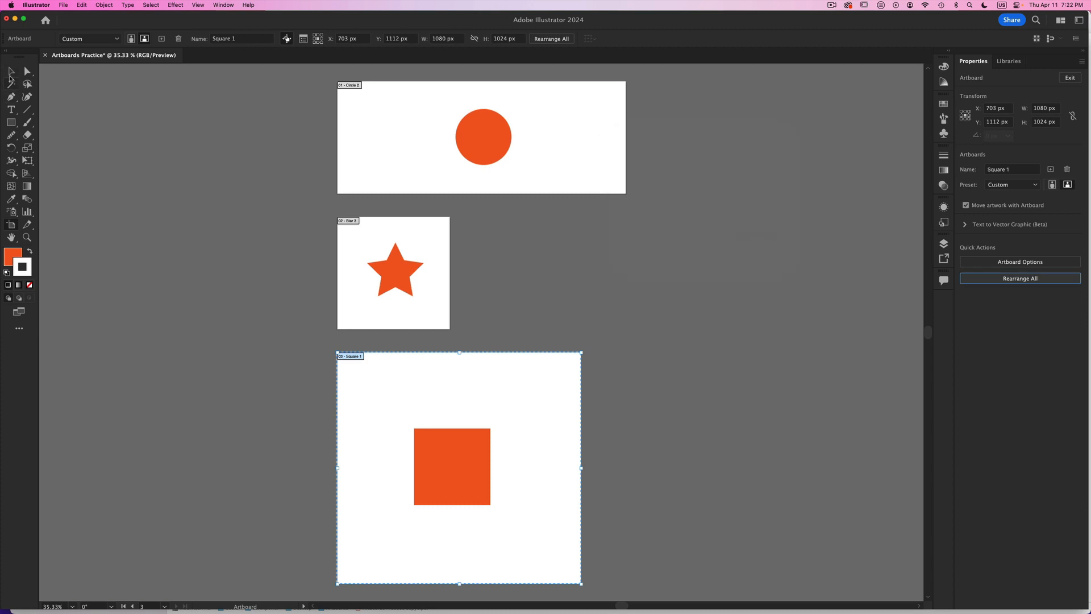
left_click(10, 72)
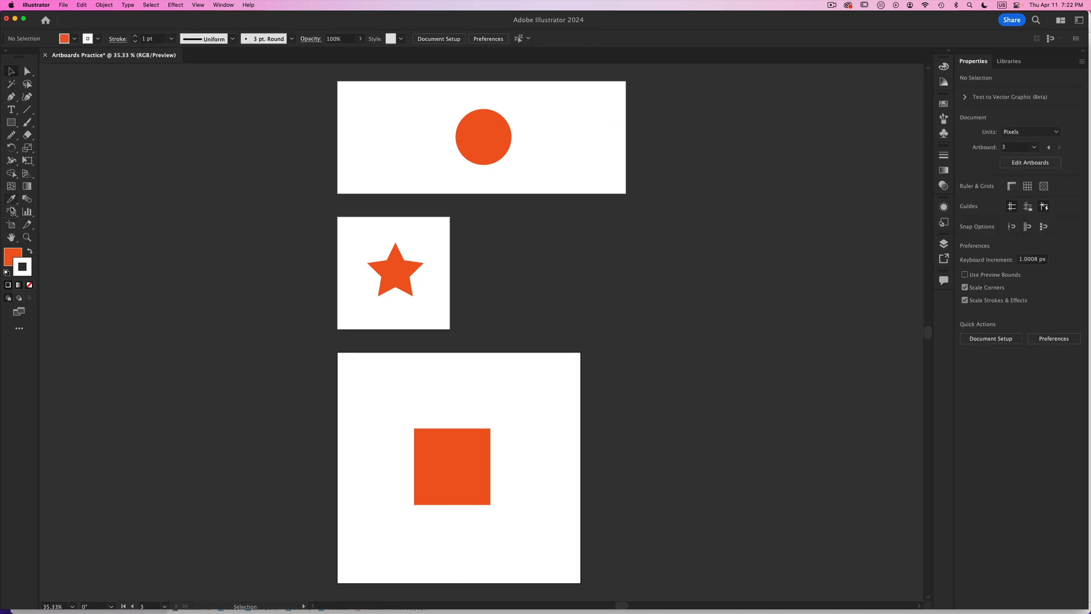
key("shift+o")
left_click_drag(450, 380, 618, 366)
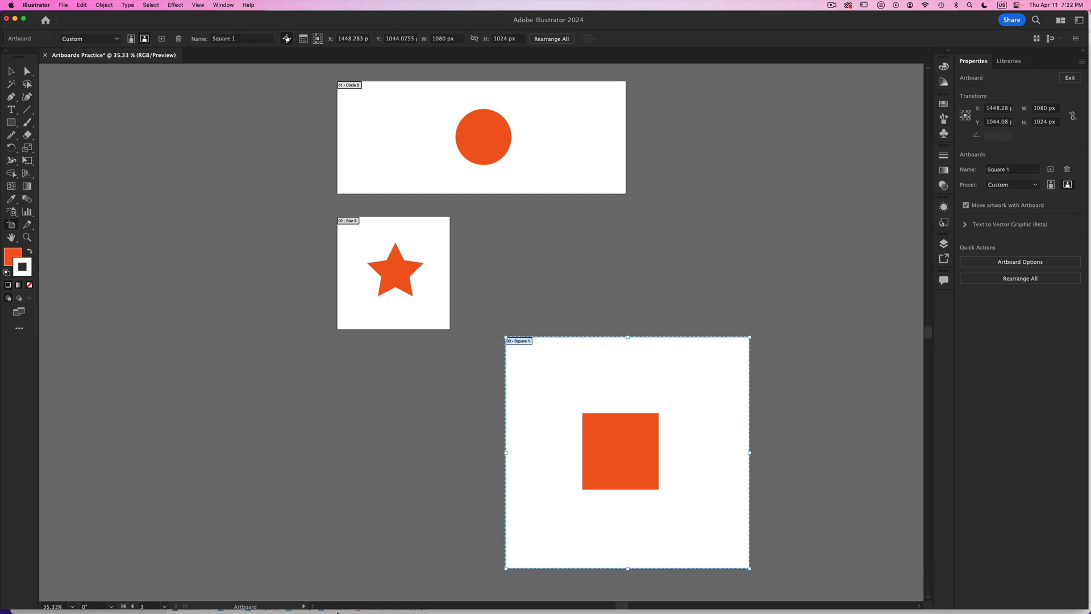
key("super+z")
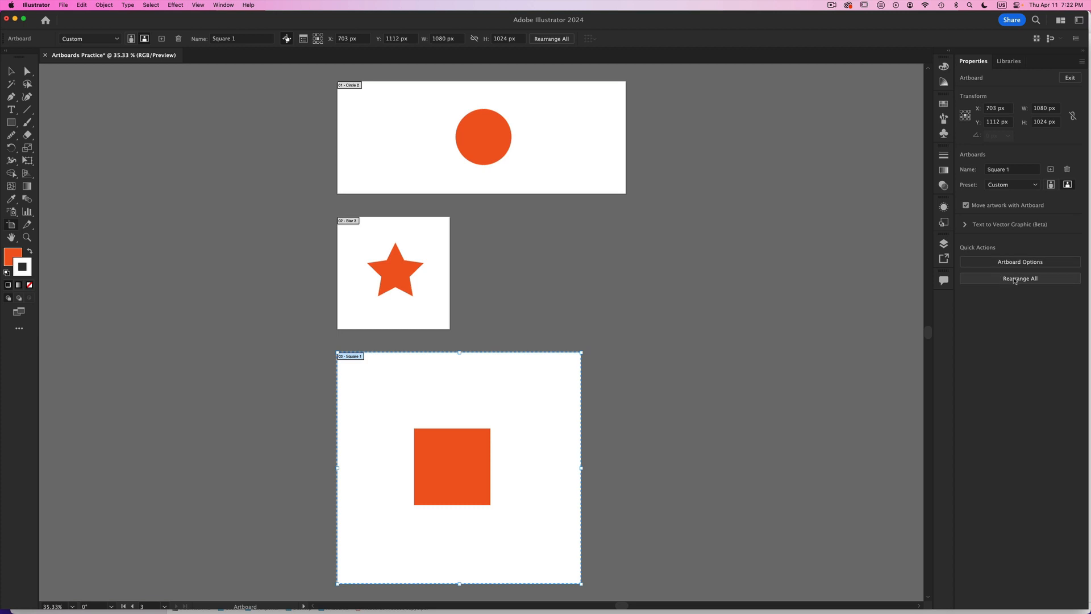
- Reapply the column arrangement without moving artwork, try moving the Square 1 artboard twice, and undo each move
left_click(1001, 278)
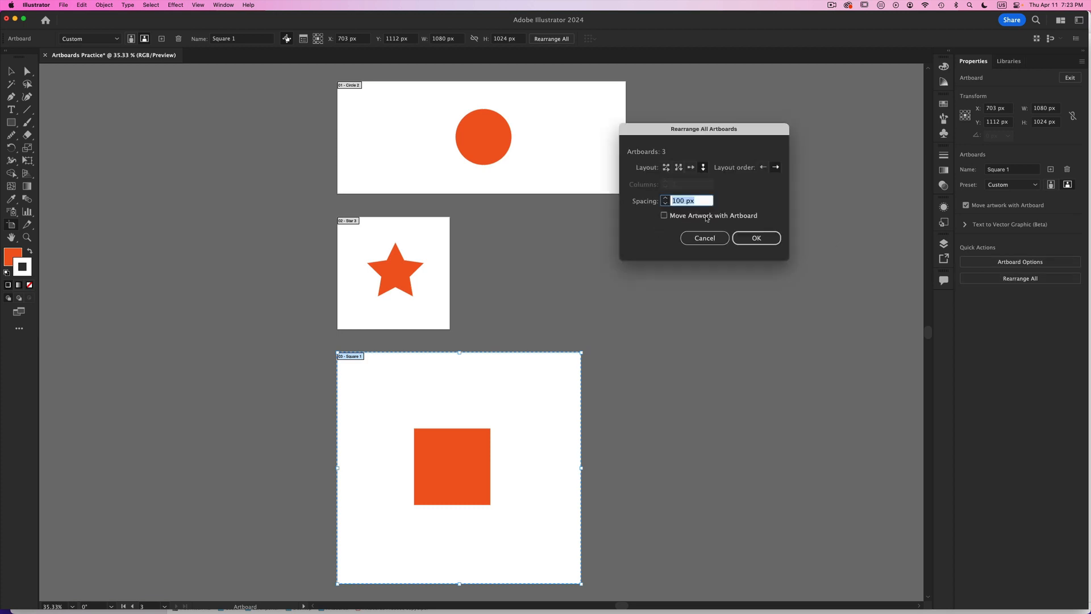
left_click(755, 236)
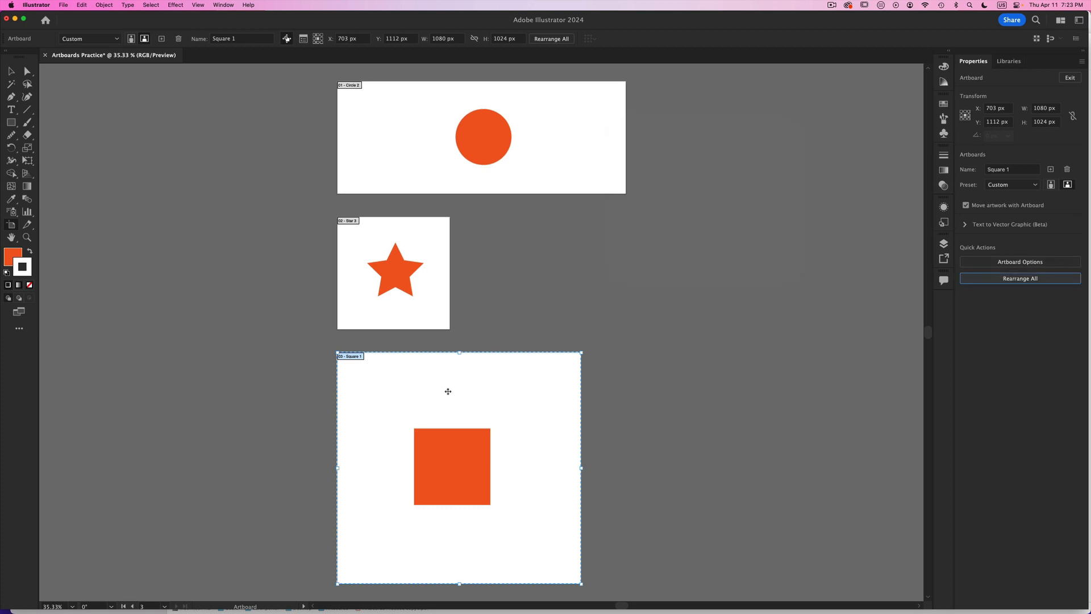
left_click_drag(446, 390, 641, 360)
key("super+z")
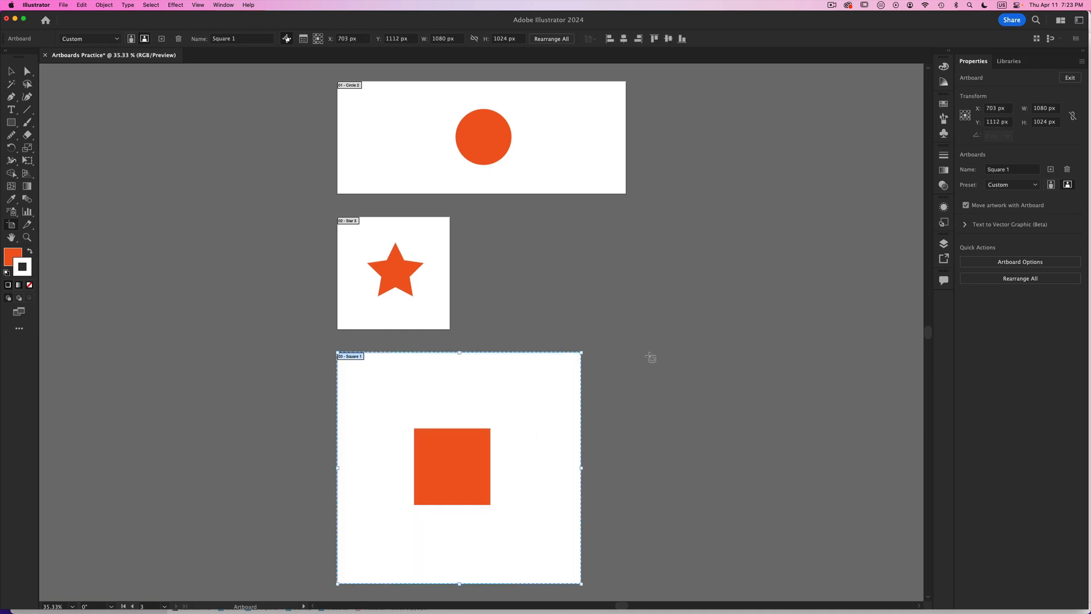
left_click_drag(528, 419, 718, 403)
key("super+z")
- Apply Rearrange All with Move Artwork with Artboard turned back on, try moving the Square 1 artboard, and undo the move
left_click(1020, 278)
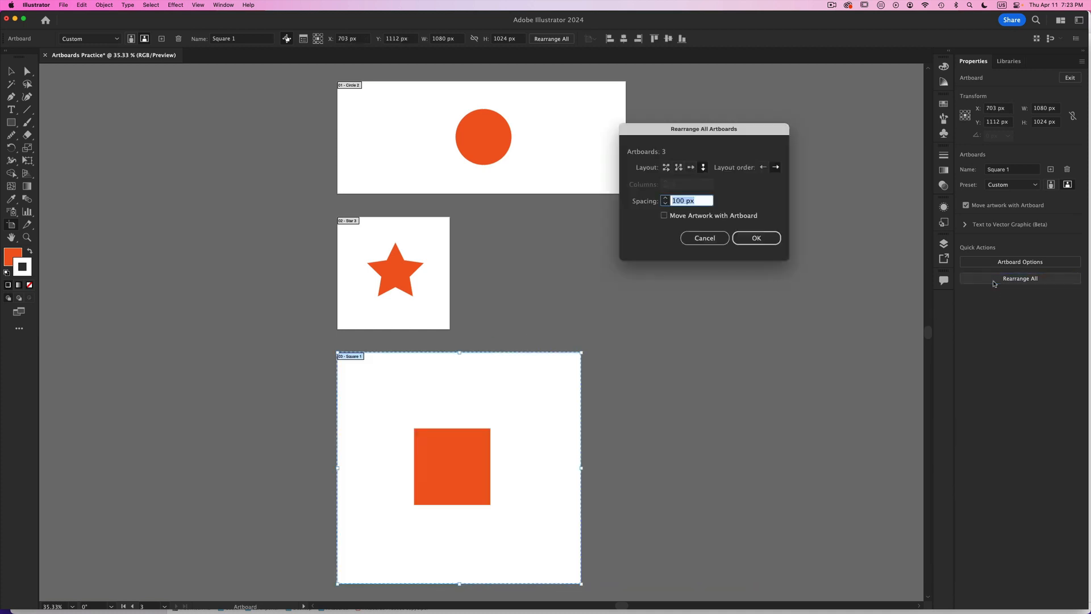
left_click(664, 216)
left_click(744, 234)
left_click_drag(522, 385, 714, 357)
key("super+z")
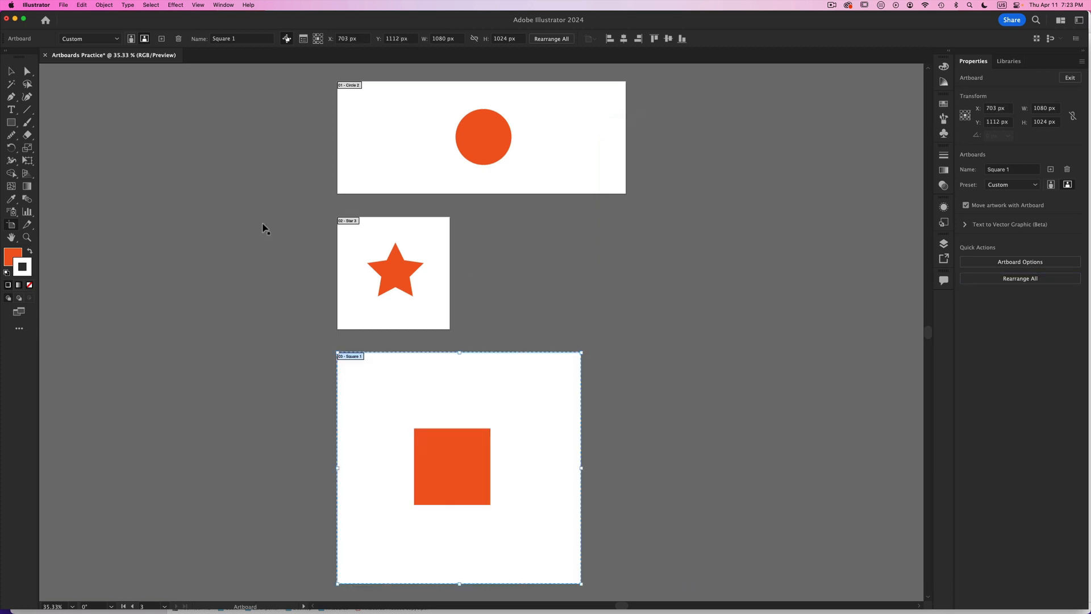
- Apply the 100 px column arrangement with Move Artwork with Artboard turned off in the Rearrange All settings
key("v")
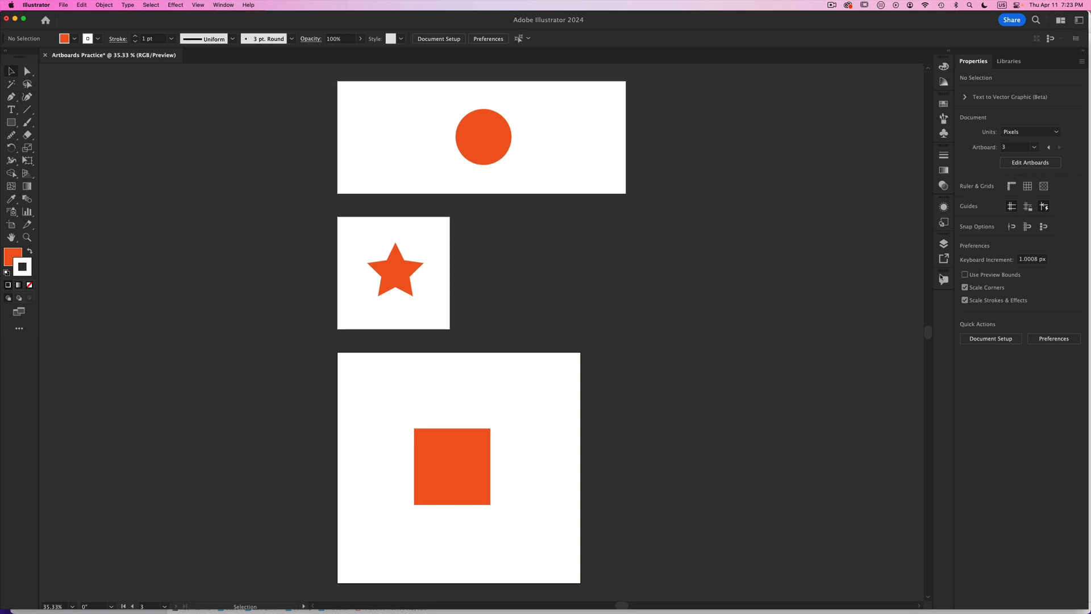
left_click(12, 225)
left_click(1020, 279)
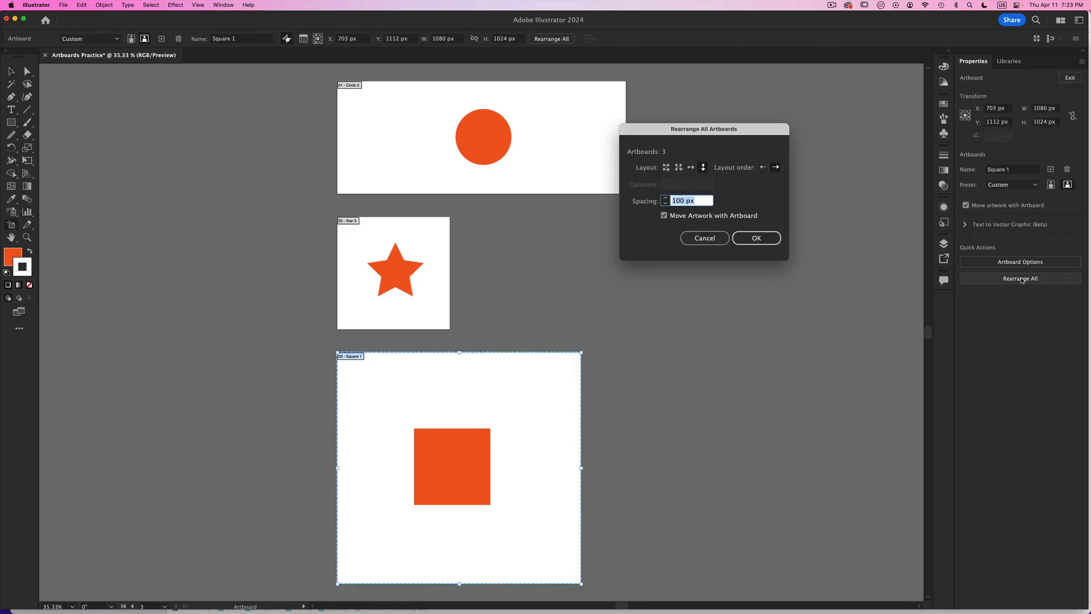
left_click(664, 216)
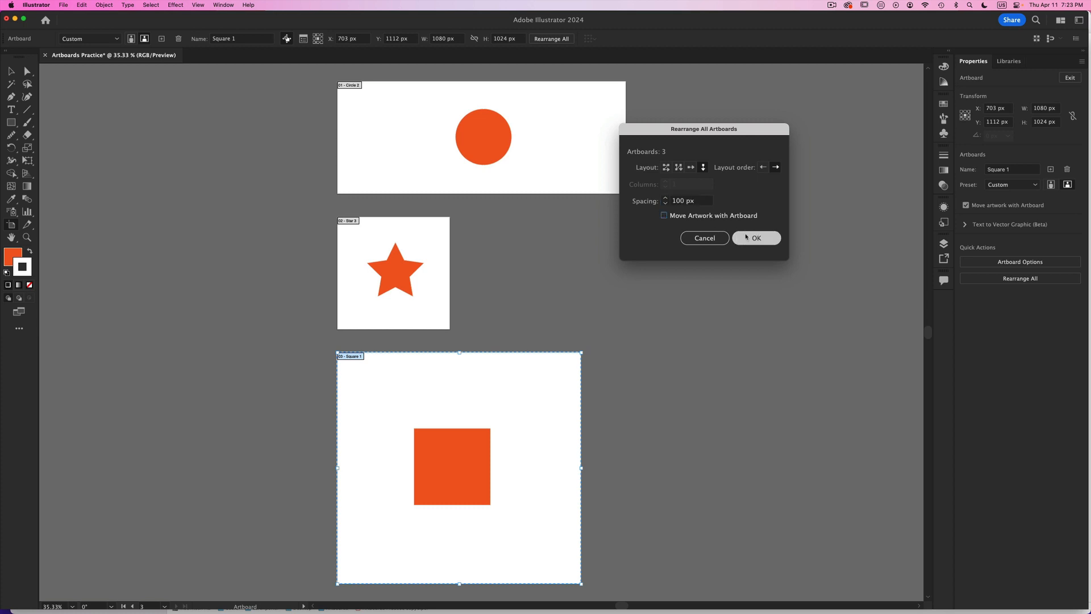
left_click(752, 243)
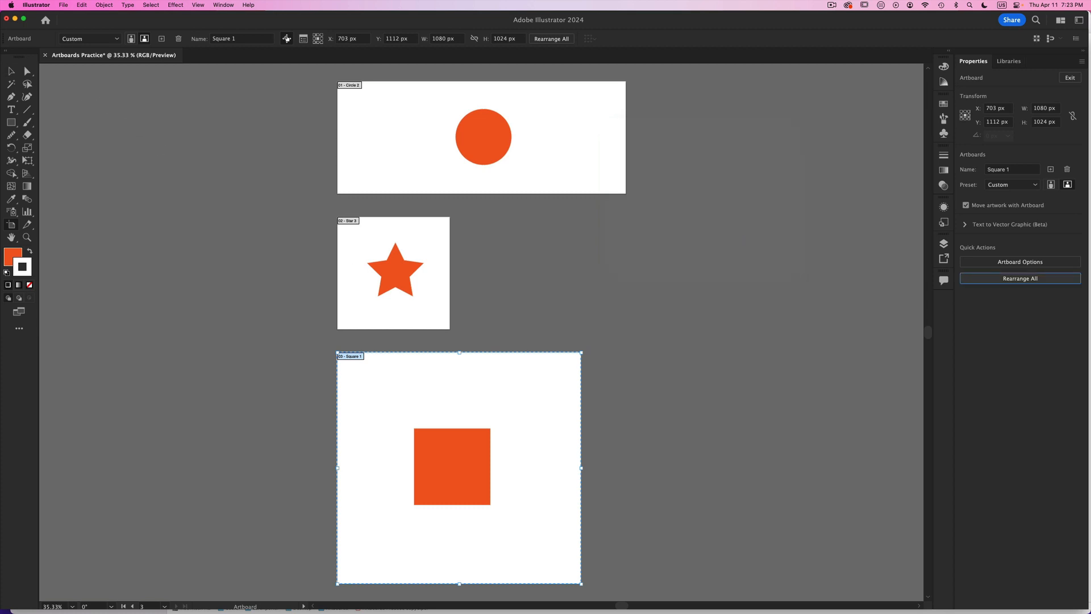
- Try moving the Square 1 artboard aside, undo it, and turn off Move/Copy Artwork with Artboard for the Artboard tool
left_click(12, 73)
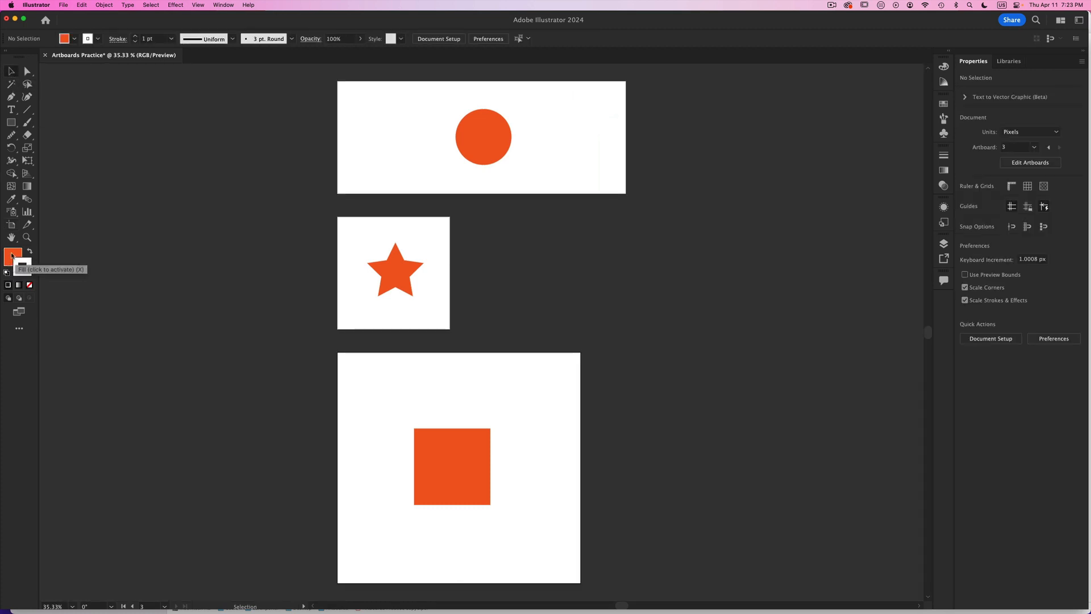
left_click(11, 229)
left_click_drag(518, 400, 808, 395)
key("super+z")
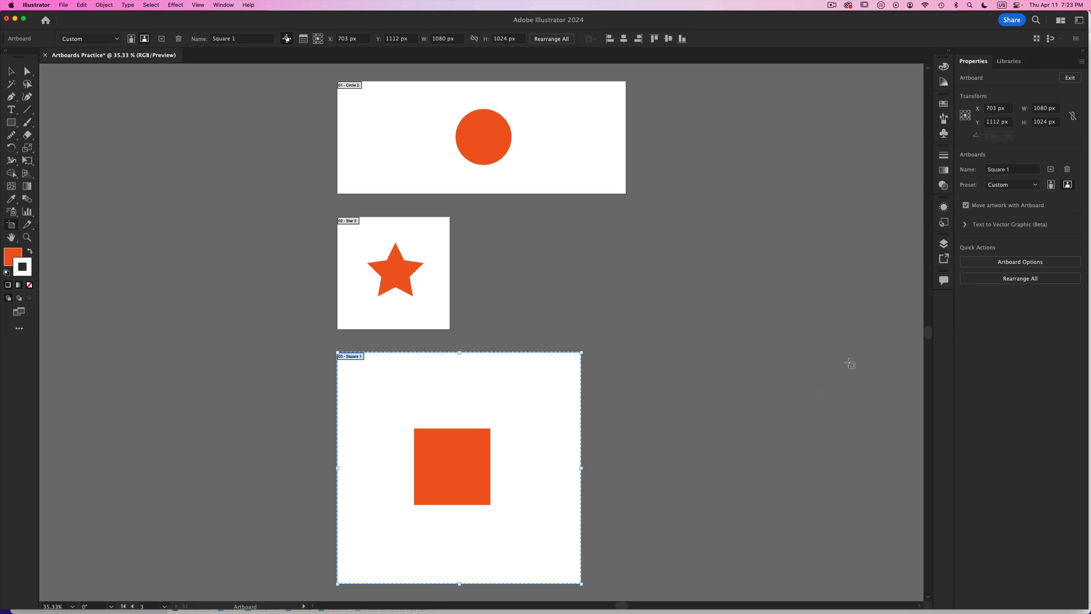
left_click(287, 39)
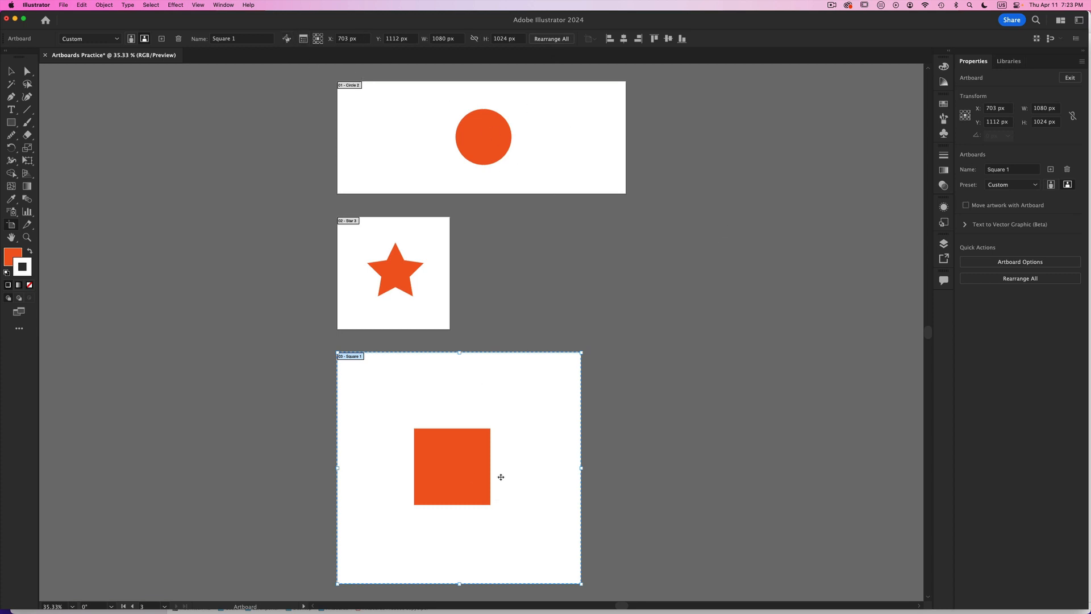
- Move the Square 1 artboard off its artwork and back, and reapply the 100 px column arrangement with Move Artwork with Artboard turned on
left_click_drag(512, 437, 682, 427)
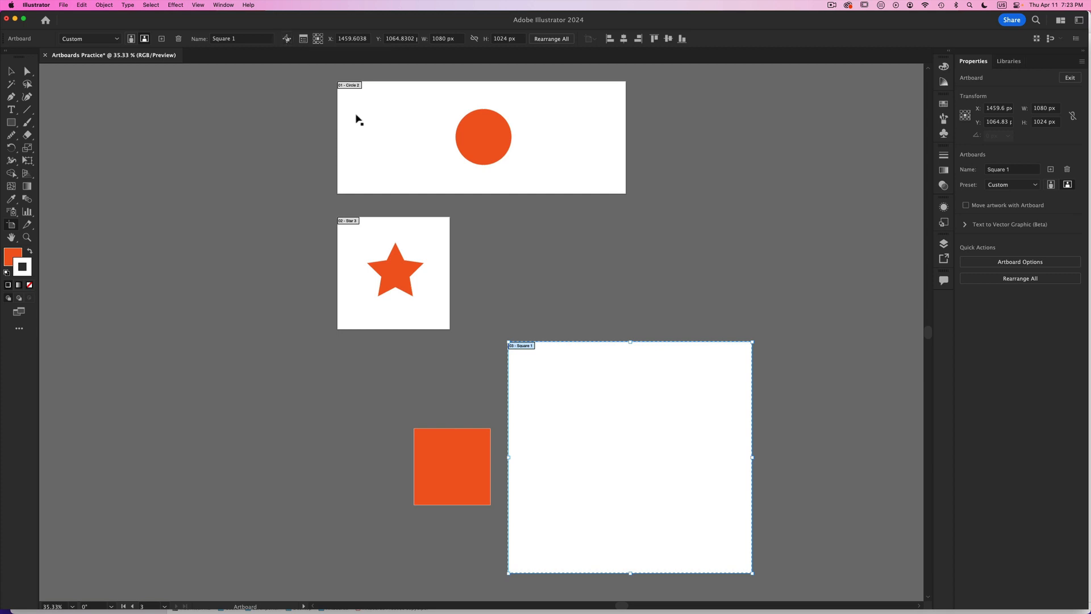
left_click_drag(706, 396, 529, 400)
left_click(1011, 278)
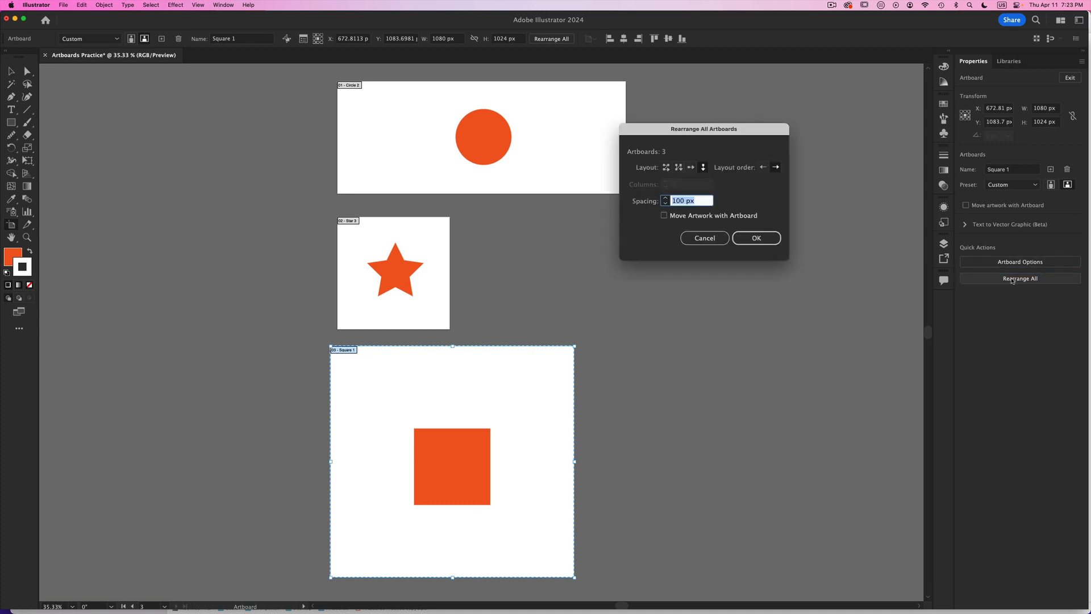
left_click(663, 216)
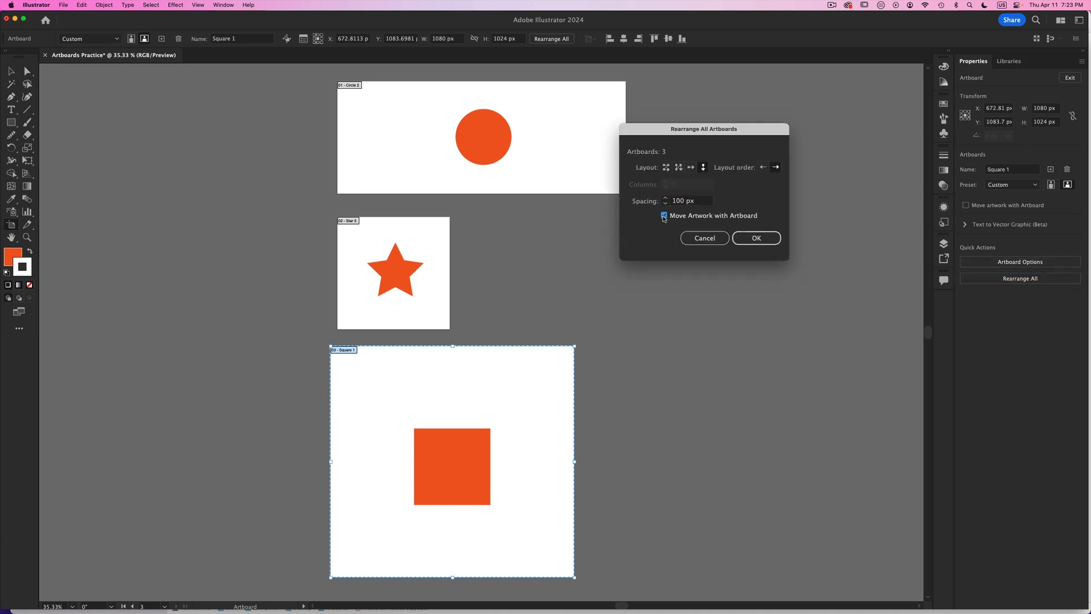
left_click(757, 237)
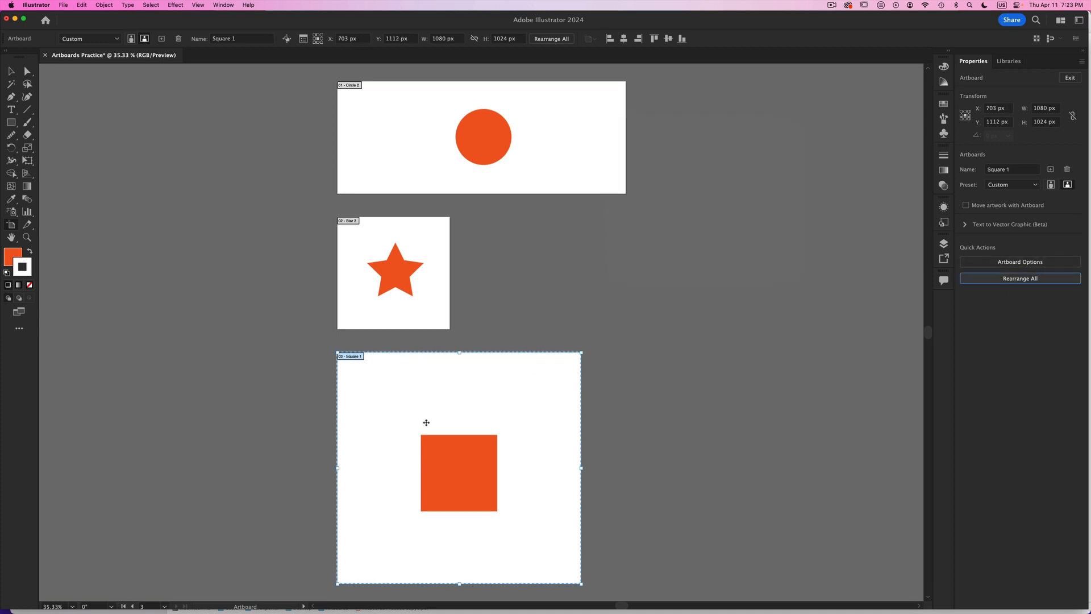
- Shift the Square 1 artboard slightly without its artwork, and open the Rearrange All settings and cancel them
left_click_drag(427, 422, 545, 389)
left_click(505, 305)
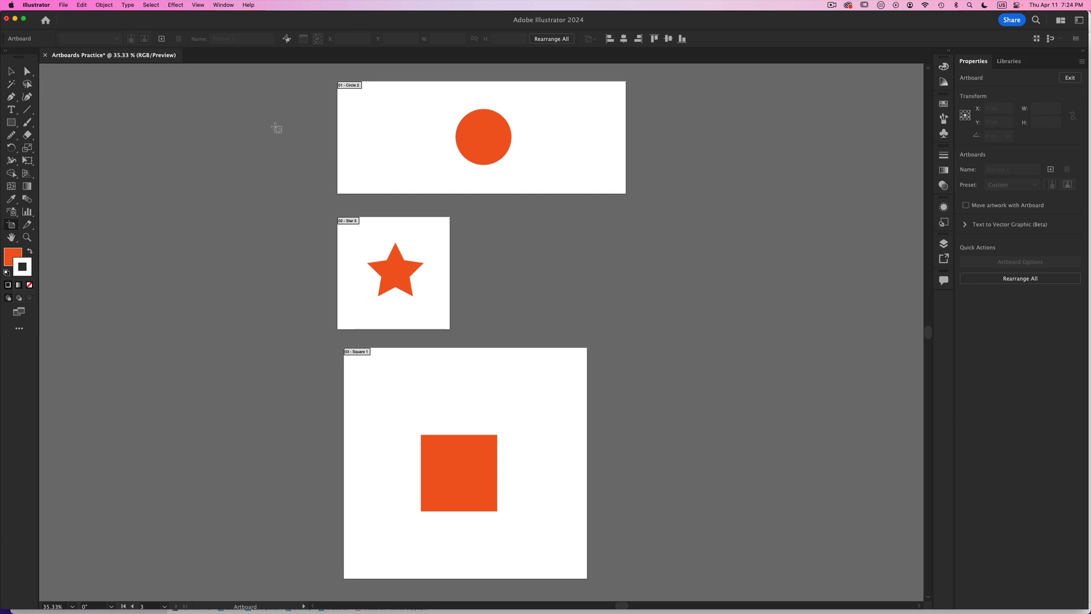
left_click(11, 70)
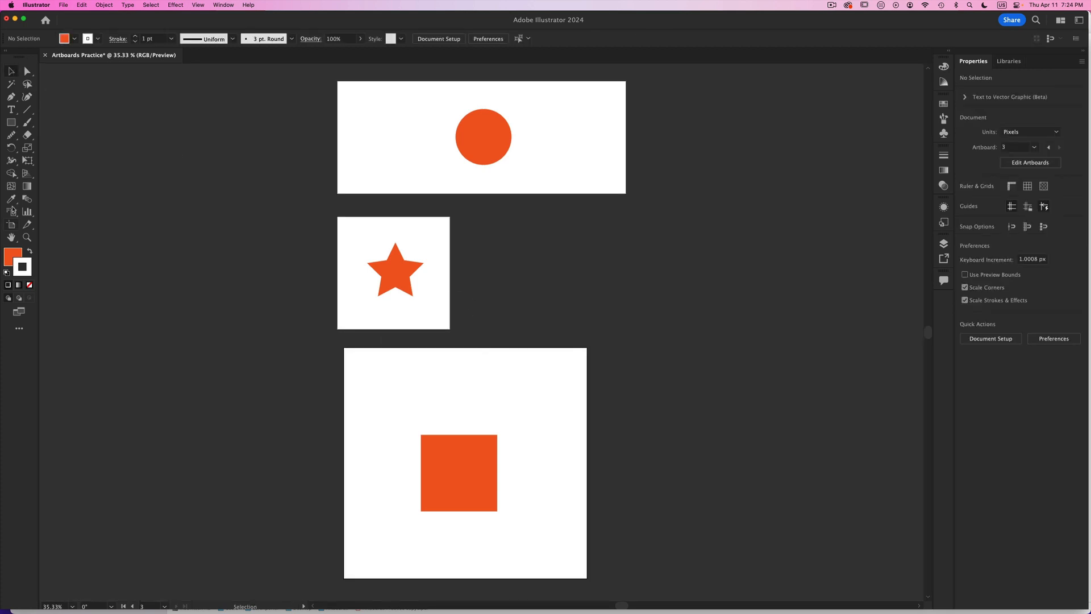
left_click(11, 224)
left_click_drag(499, 384, 472, 390)
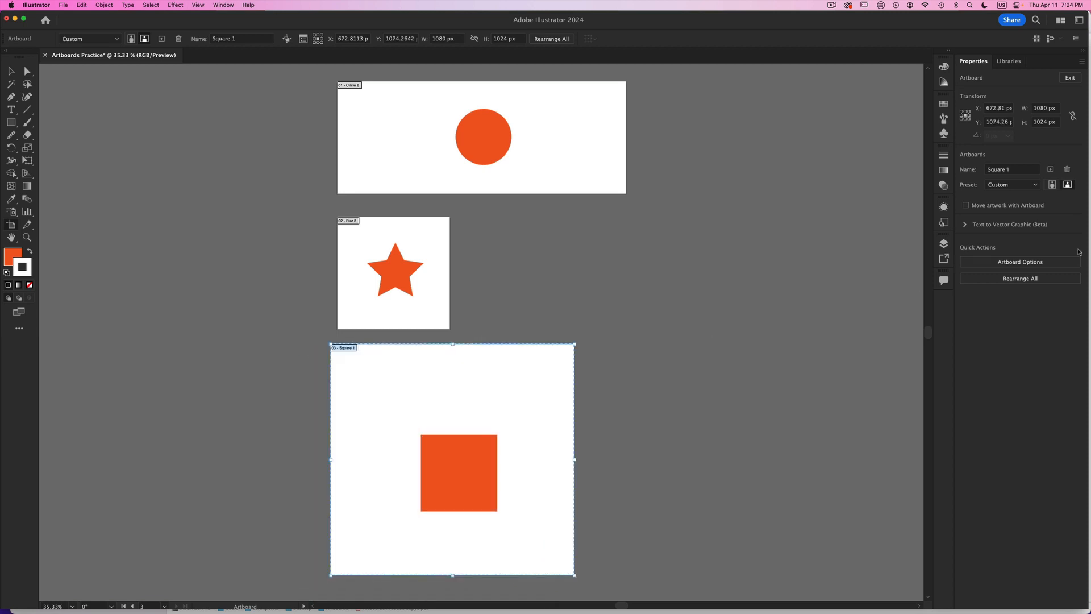
left_click(1020, 278)
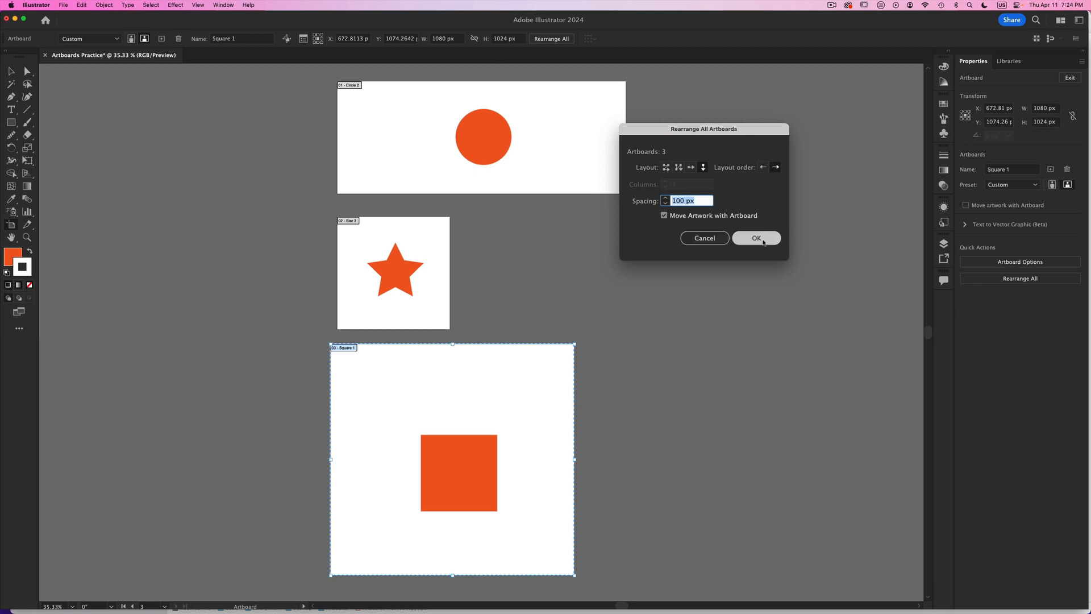
left_click(701, 240)
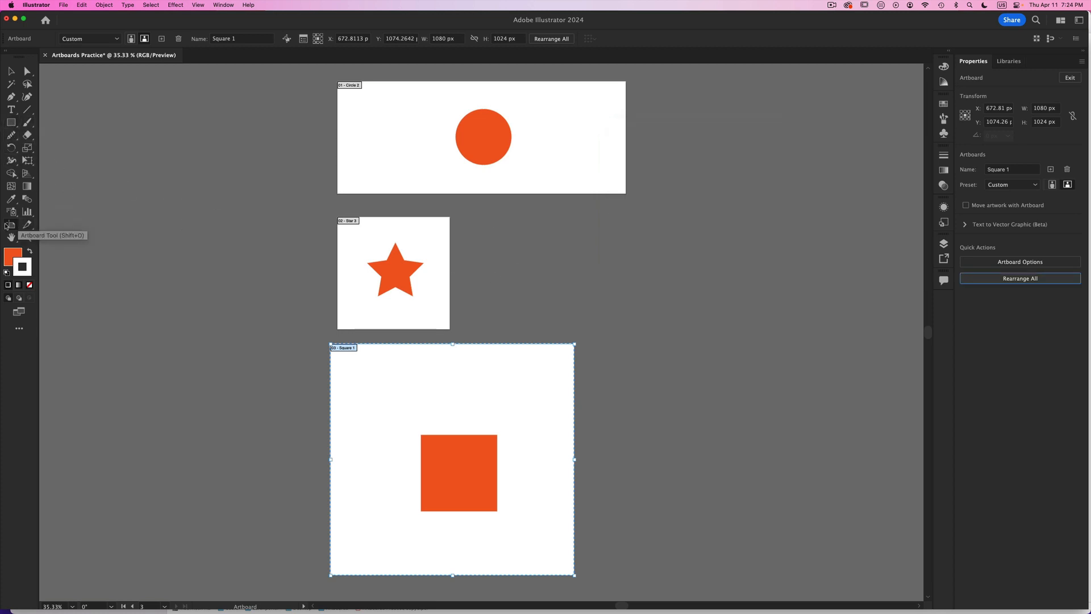
- Draw two blank artboards beside the existing ones, the upper about 840 by 708 px, and nudge the upper one towards the Circle 2 artboard
left_click_drag(642, 310, 868, 506)
left_click_drag(702, 100, 890, 259)
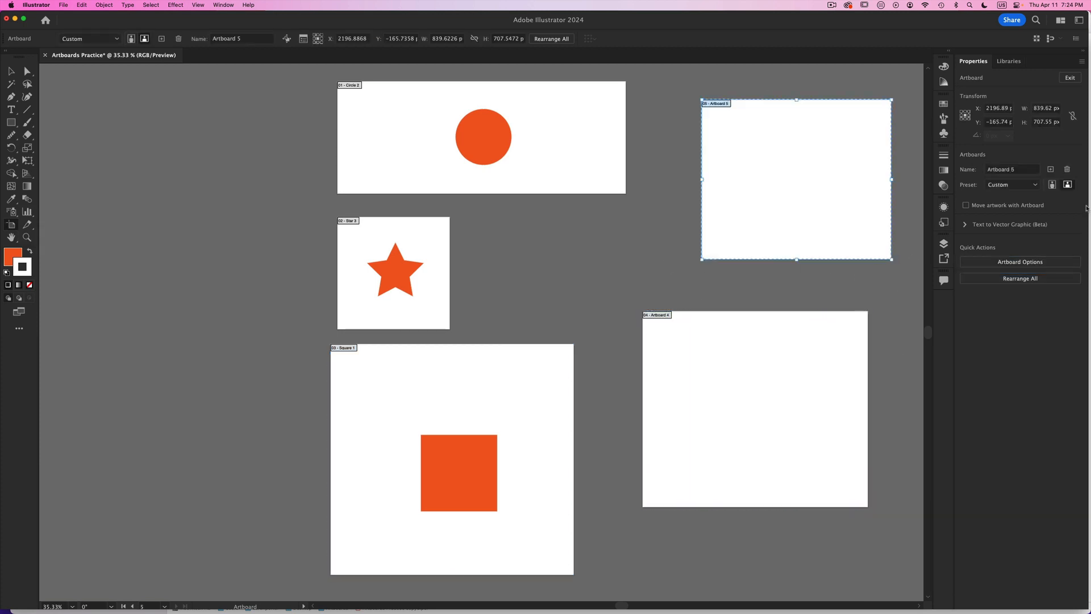
scroll(676, 238, "up", 5)
scroll(676, 238, "left", 5)
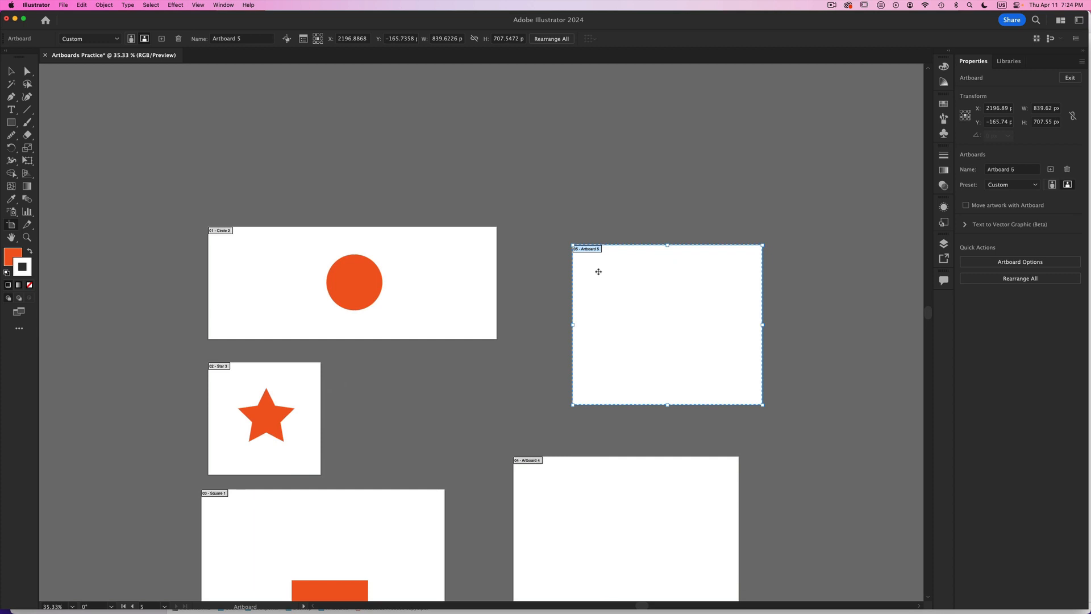
mouse_move(596, 272)
left_mouse_down()
mouse_move(624, 292)
mouse_move(578, 273)
left_mouse_up()
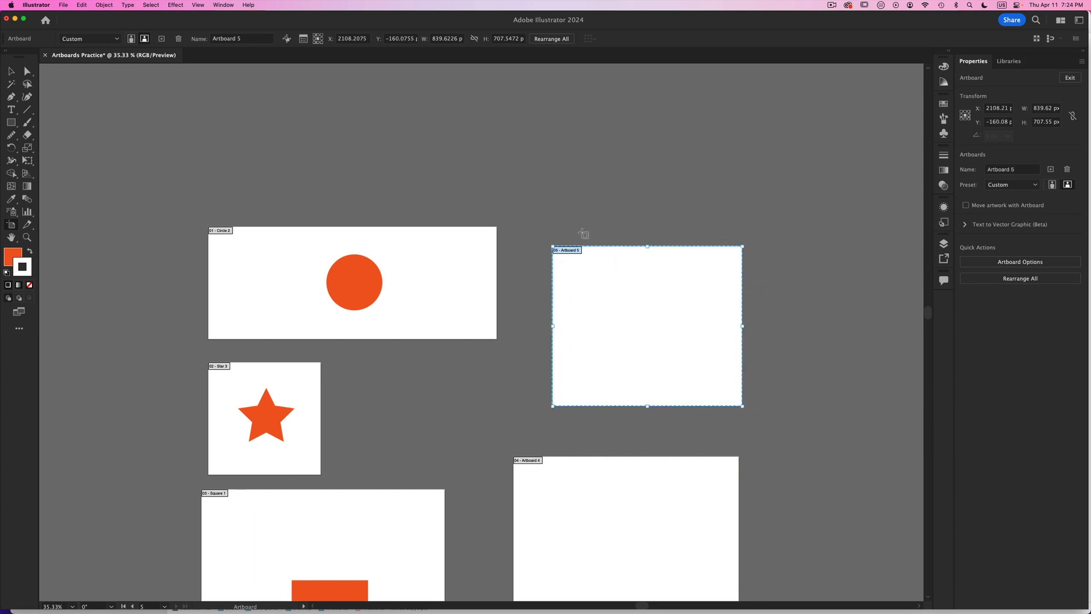
- Draw an artboard overlapping Artboard 5 and delete it, and draw another about 749 by 570 px overlapping the Circle 2 artboard
left_click_drag(582, 232, 720, 335)
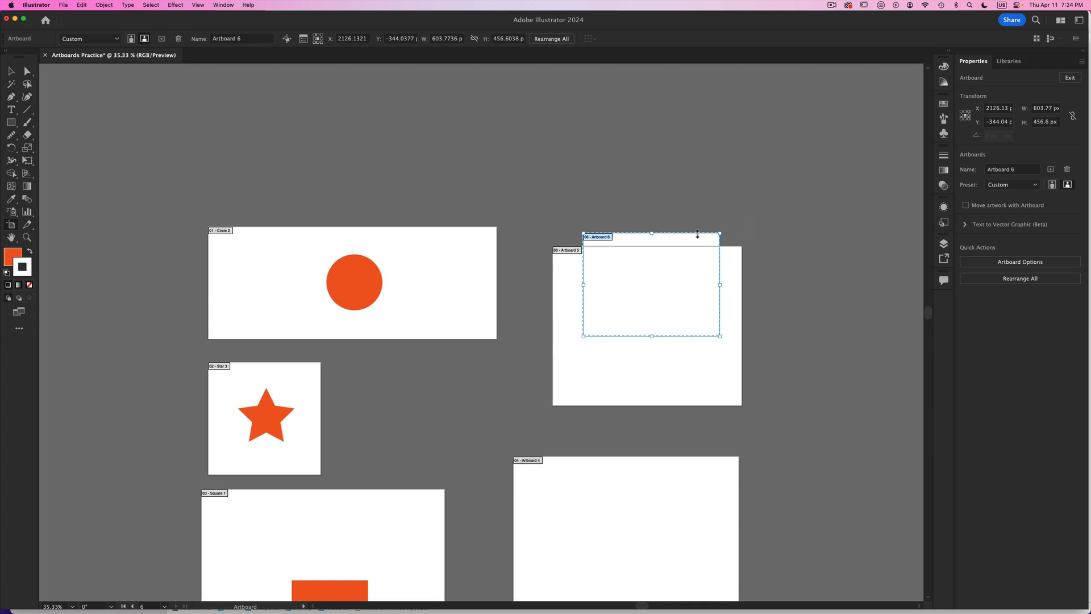
key("Delete")
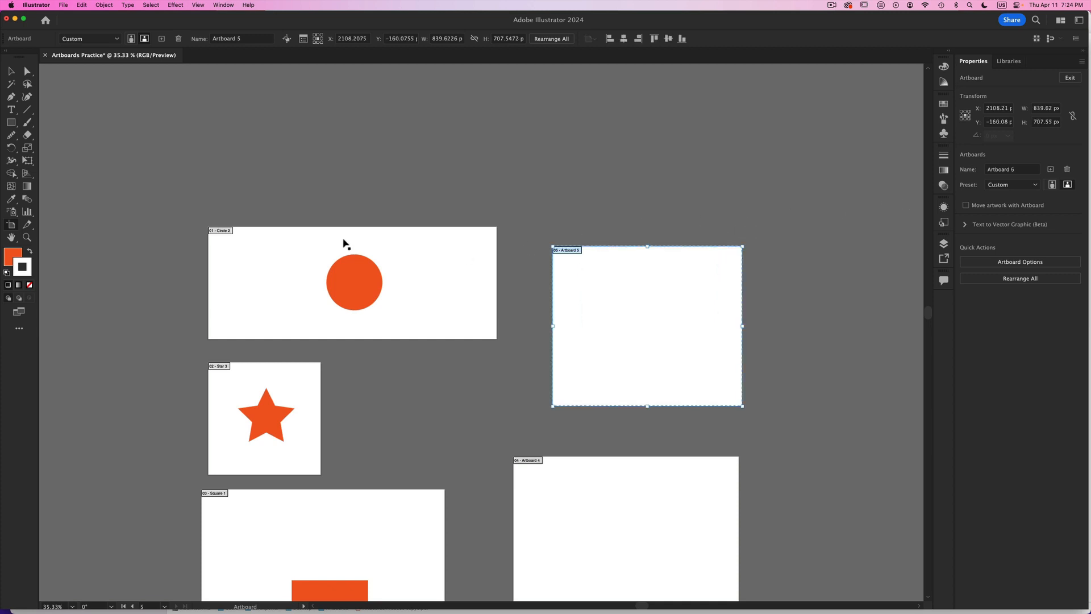
left_click_drag(294, 169, 471, 303)
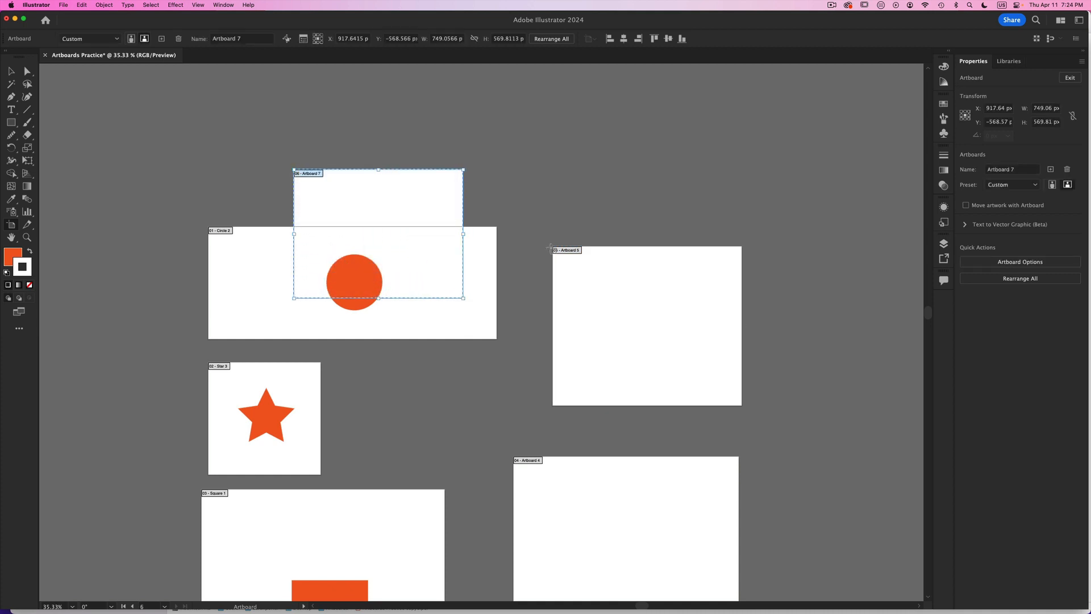
- Try moving the overlapping artboard twice and the Circle 2 artboard once without their artwork, undoing each move
left_click_drag(421, 189, 639, 107)
key("super+z")
left_click_drag(417, 202, 591, 139)
key("super+z")
left_click(214, 236)
left_click_drag(214, 236, 6, 177)
left_click_drag(223, 172, 223, 171)
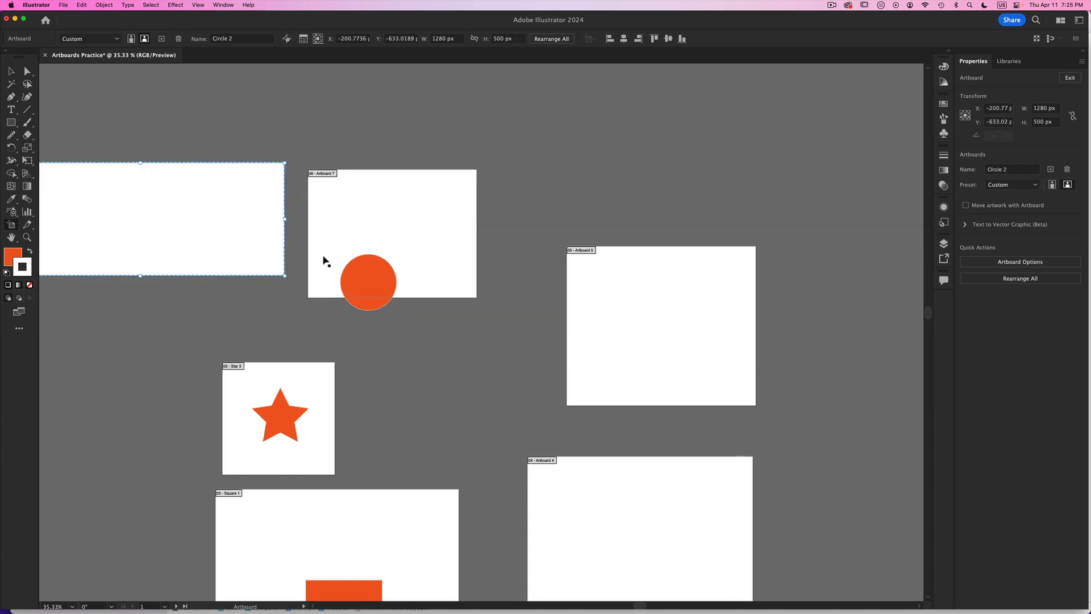
key("super+z")
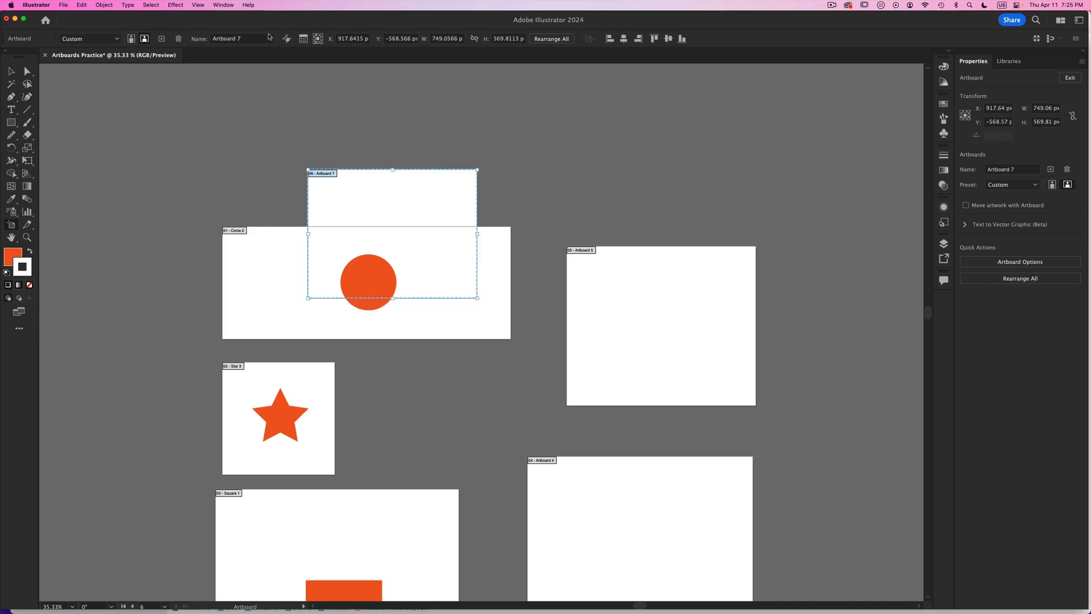
- Turn on Move/Copy Artwork with Artboard, try moving the Circle 2 artboard and the overlapping Artboard 7, and undo each move
left_click(287, 38)
left_click_drag(282, 273, 139, 283)
key("super+z")
left_click_drag(444, 195, 757, 87)
key("super+z")
left_click_drag(374, 207, 627, 135)
key("super+z")
- Lock the orange circle on the Circle 2 artboard
left_click(10, 72)
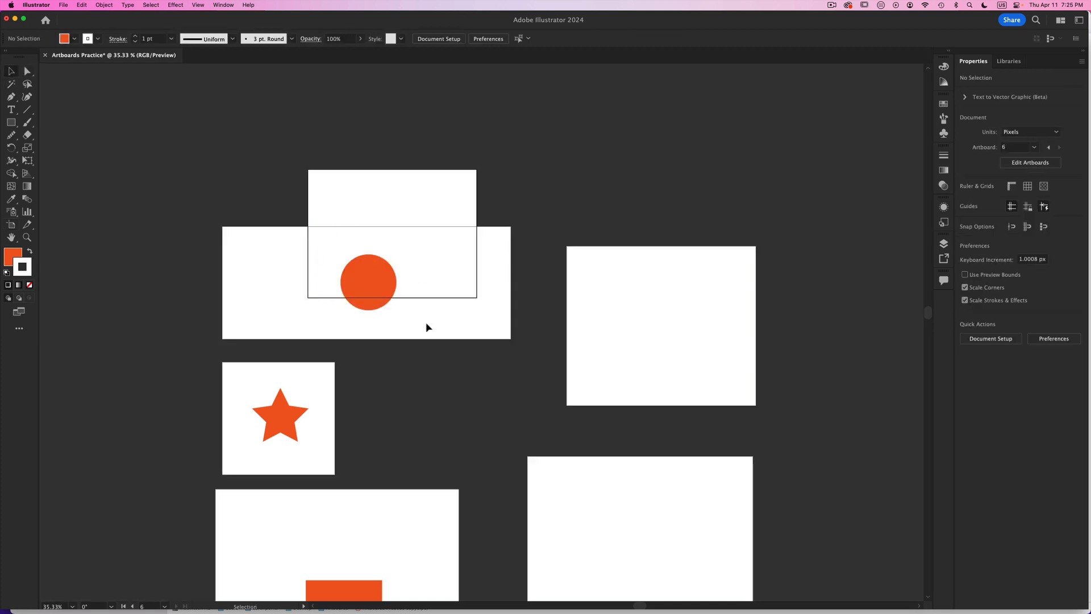
left_click(367, 304)
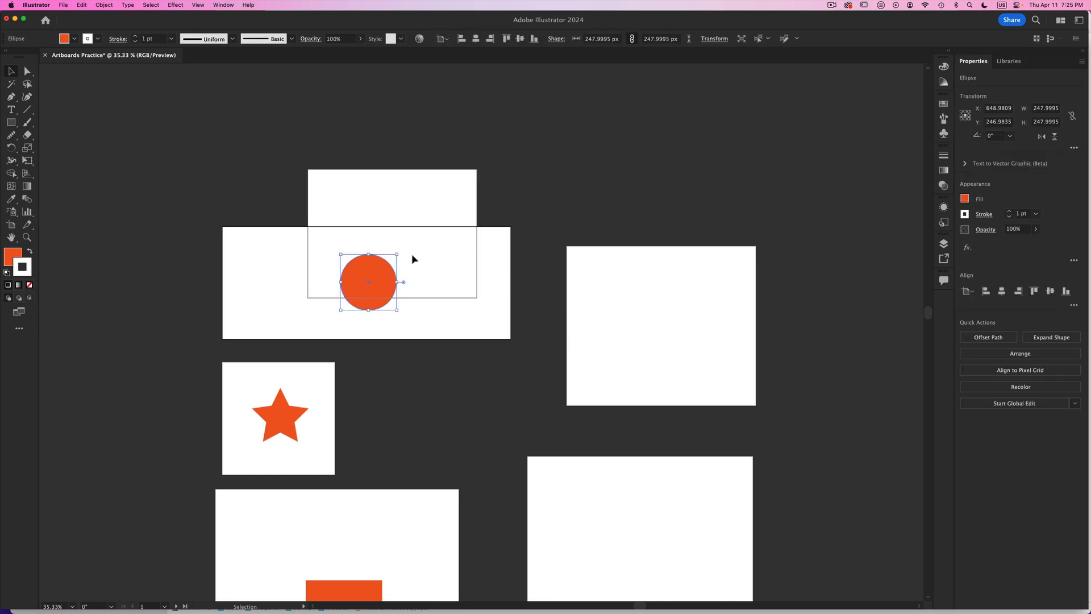
left_click(99, 4)
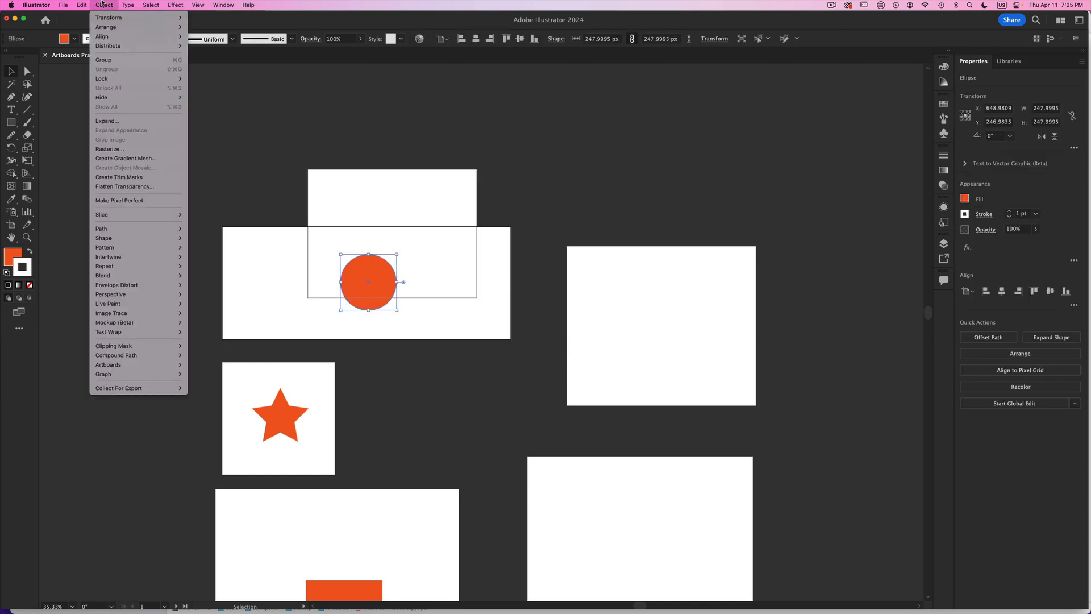
mouse_move(165, 78)
left_click(234, 80)
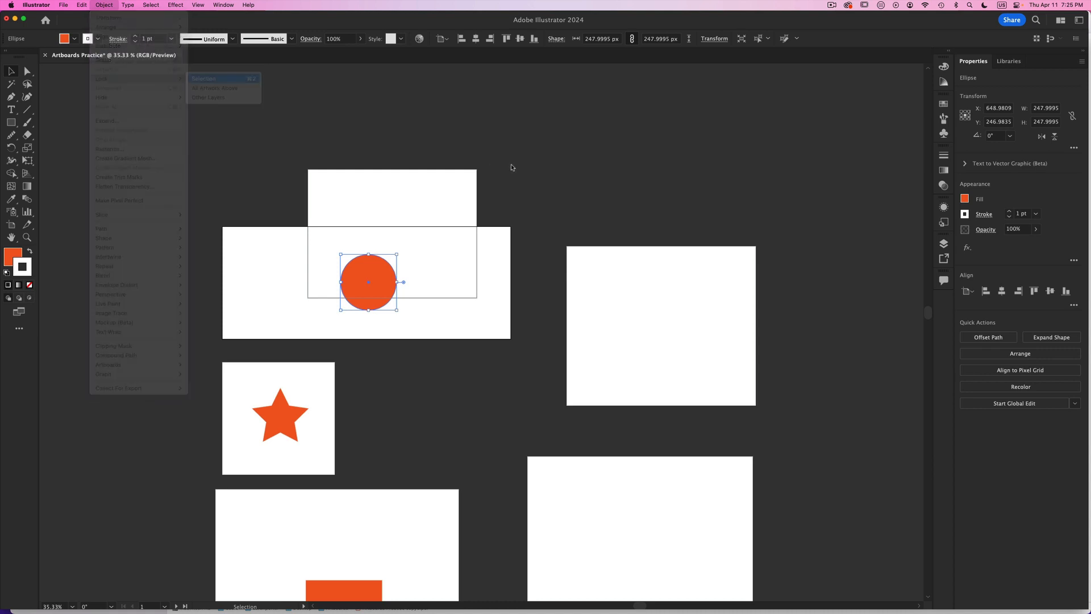
- Move Artboard 7 off the Circle 2 artboard into the empty space above Artboard 5, accepting the locked-objects notice
left_click(11, 224)
left_click_drag(394, 197, 534, 140)
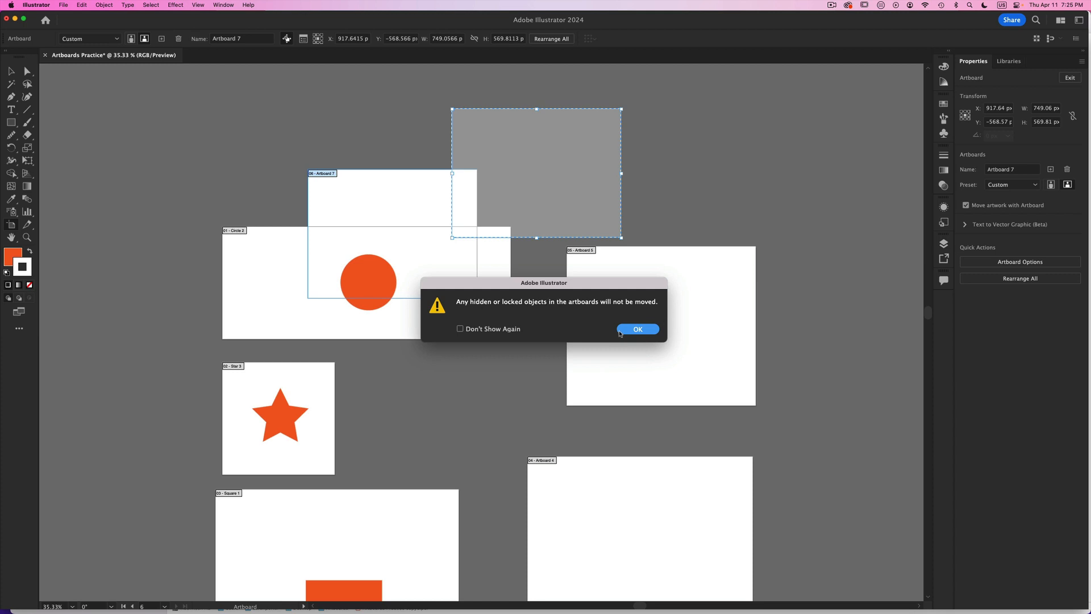
left_click(620, 333)
left_click_drag(548, 164, 798, 160)
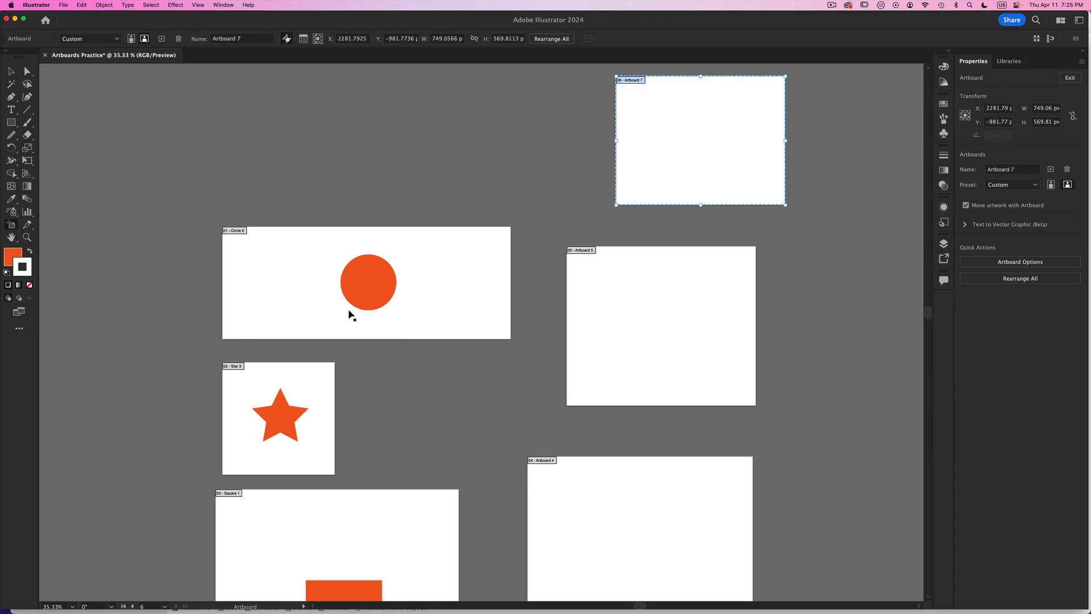
- Try moving the Circle 2 artboard away with its circle locked, accept the locked-objects notice, and undo the move
left_click(304, 267)
left_click_drag(304, 268, 73, 141)
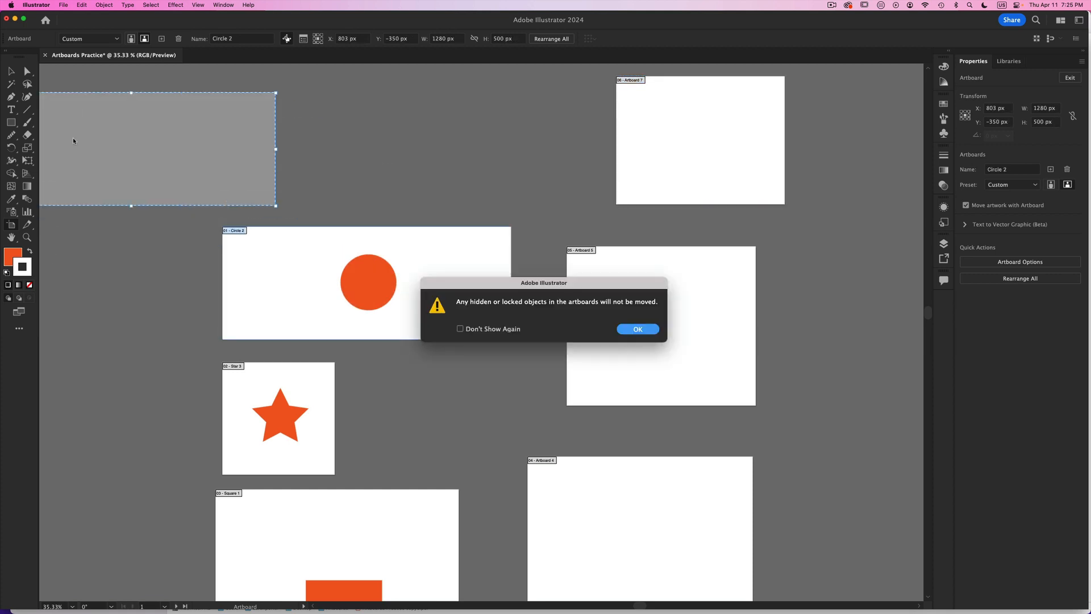
left_click(624, 334)
key("super+z")
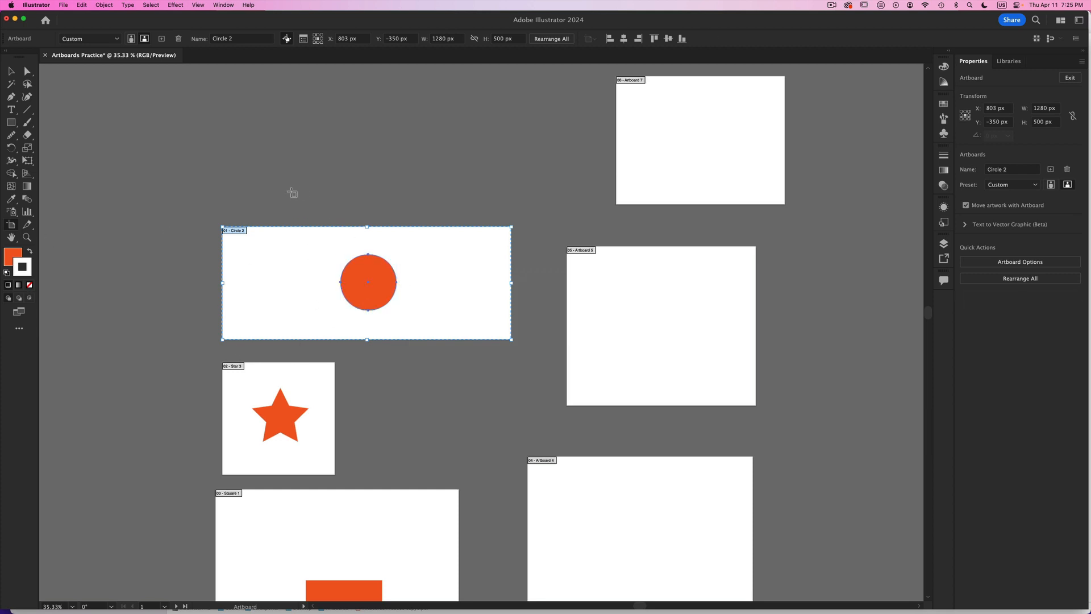
- Try moving the Circle 2 artboard together with its artwork, and undo the move
left_click(11, 72)
left_click(10, 227)
left_click_drag(250, 262, 185, 195)
key("super+z")
- Turn off Move/Copy Artwork with Artboard, try moving the Circle 2 artboard on its own, and undo the move
left_click(285, 39)
left_click_drag(280, 275, 191, 158)
key("super+z")
- Rearrange all six artboards into a single column with 100 px spacing and Move Artwork with Artboard turned on
left_click(1018, 279)
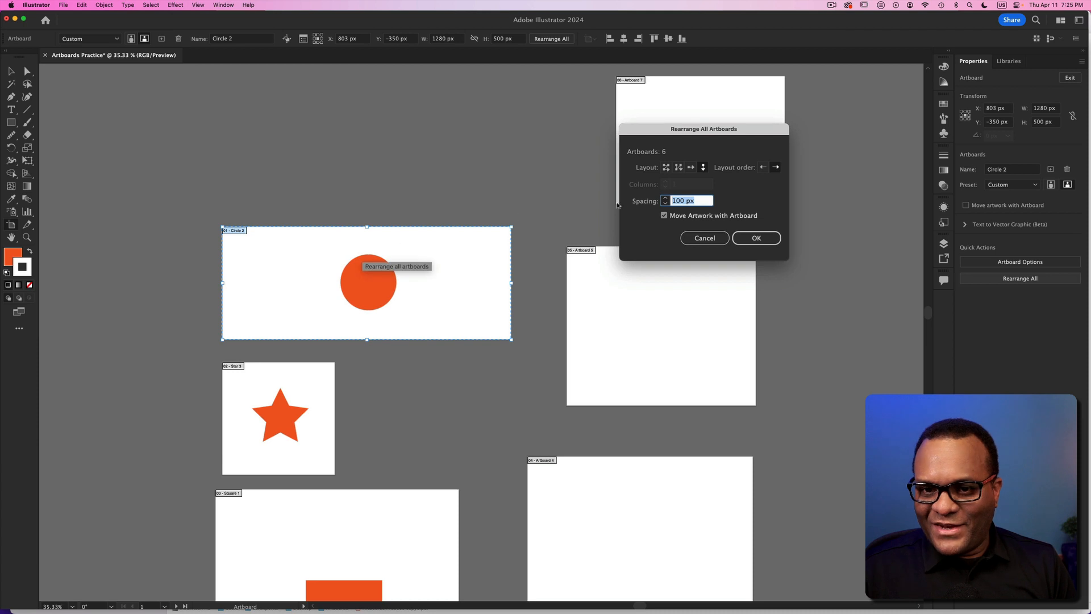
left_click(670, 217)
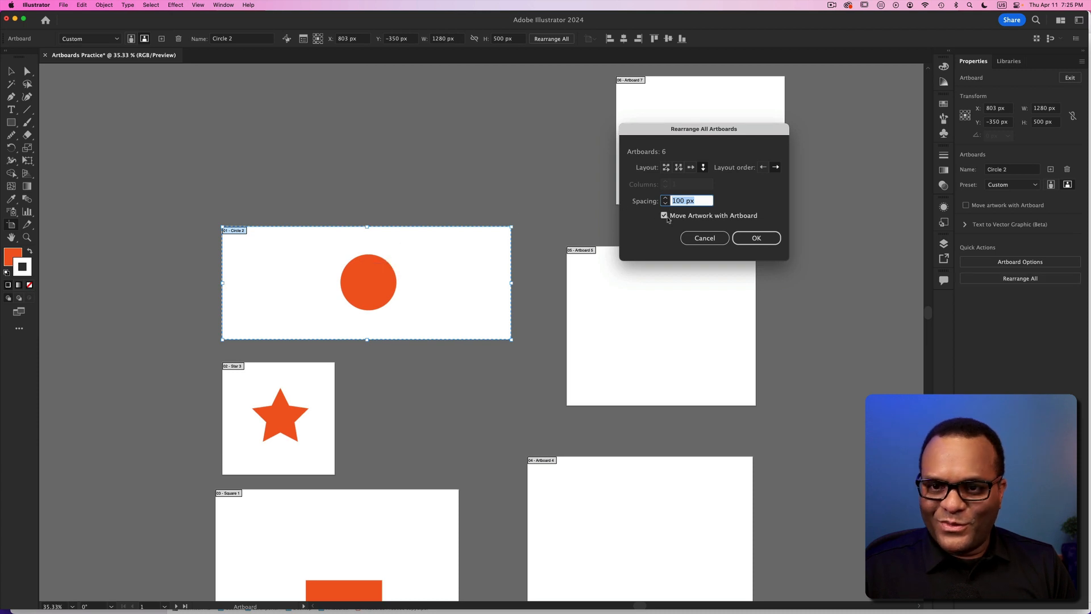
left_click(699, 217)
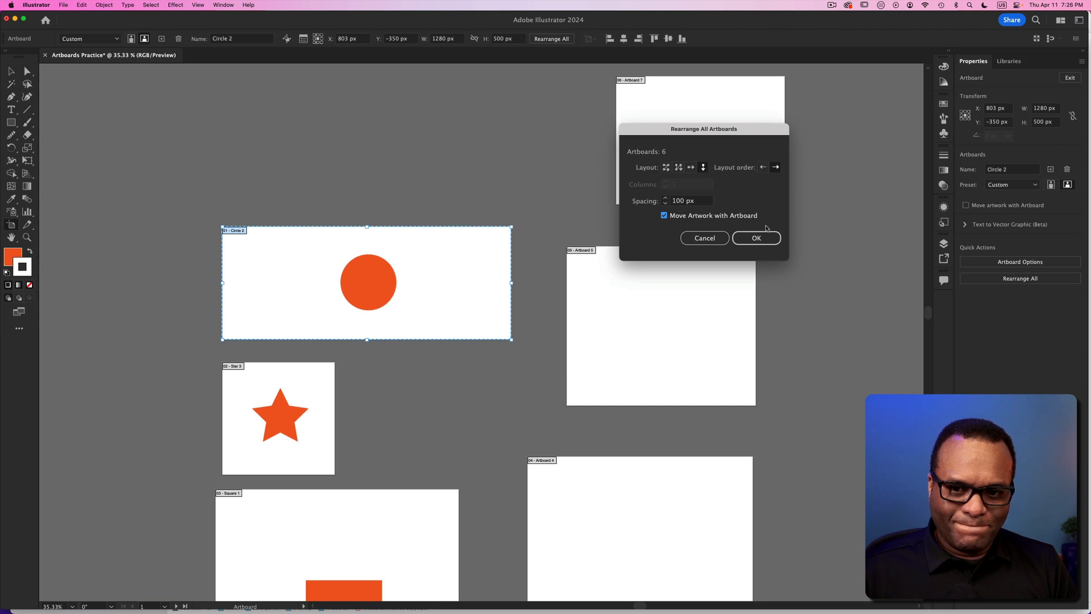
key("Return")
- Try moving the Circle 2 artboard in the column, undo it, and reapply the 100 px column arrangement with artwork moving along
left_click_drag(494, 130, 640, 138)
key("super+z")
left_click(1024, 279)
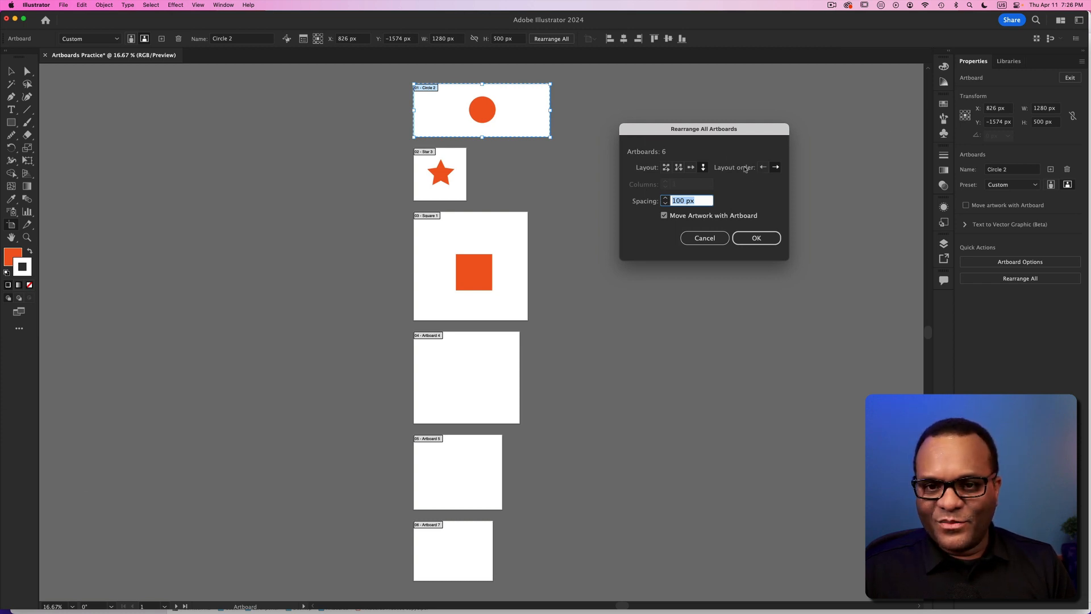
left_click(753, 241)
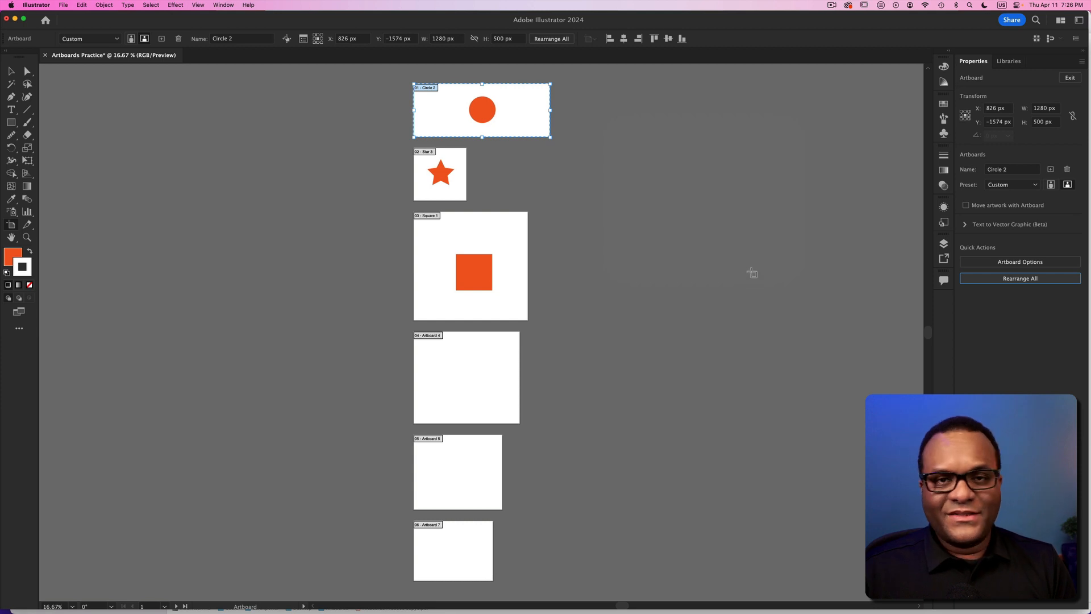